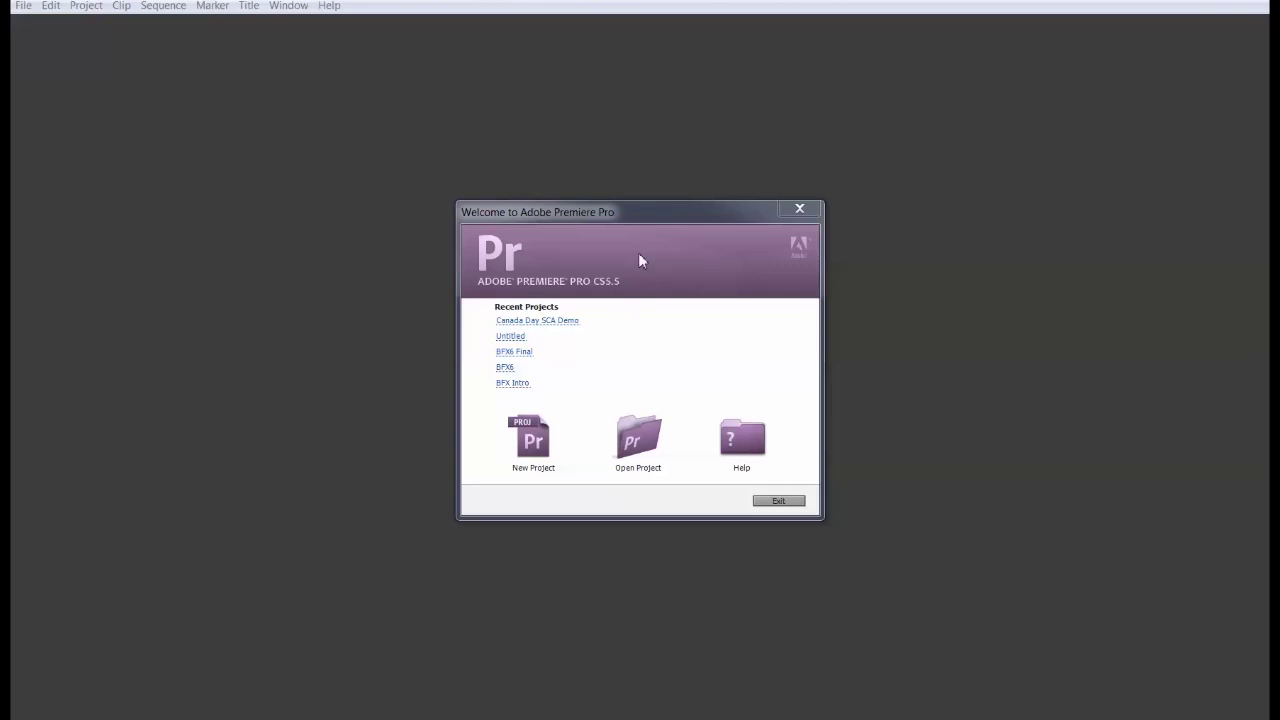
Start a new project and set its location to the Adobe Premiere Pro Basics folder on the desktop
{"action": "left_click", "coordinate": [548, 444]}
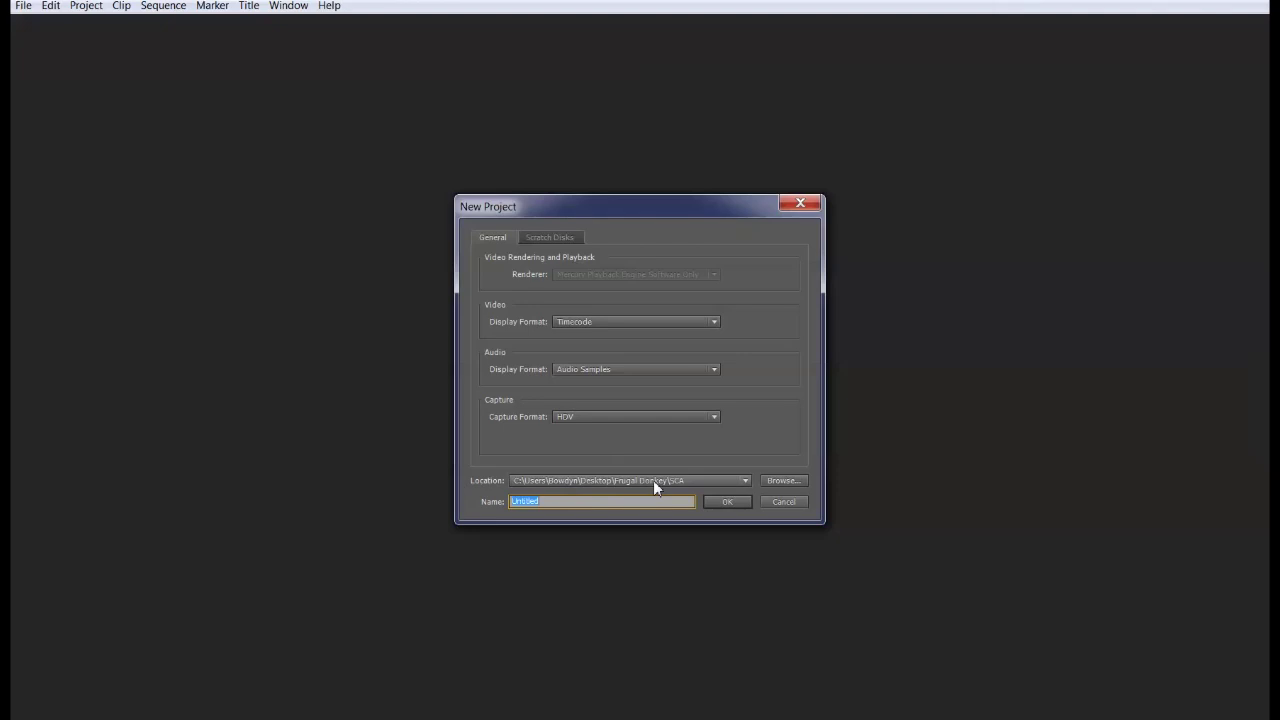
{"action": "left_click", "coordinate": [783, 481]}
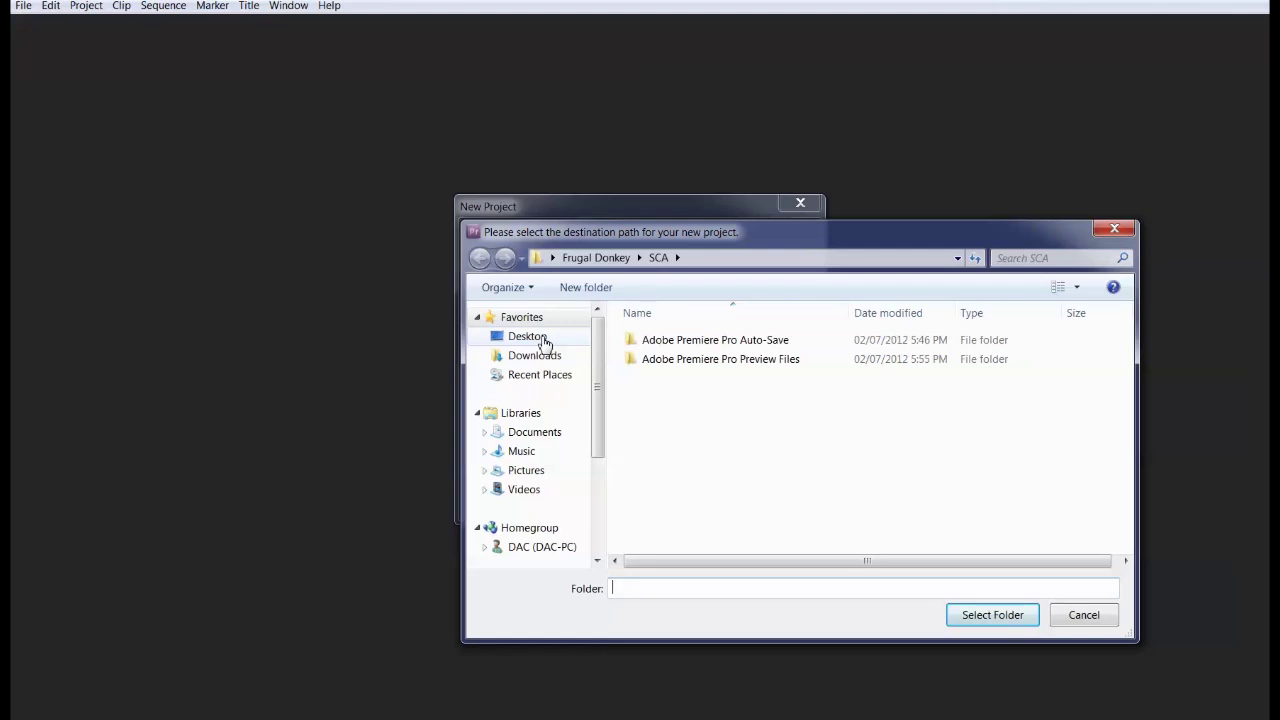
{"action": "left_click", "coordinate": [528, 337]}
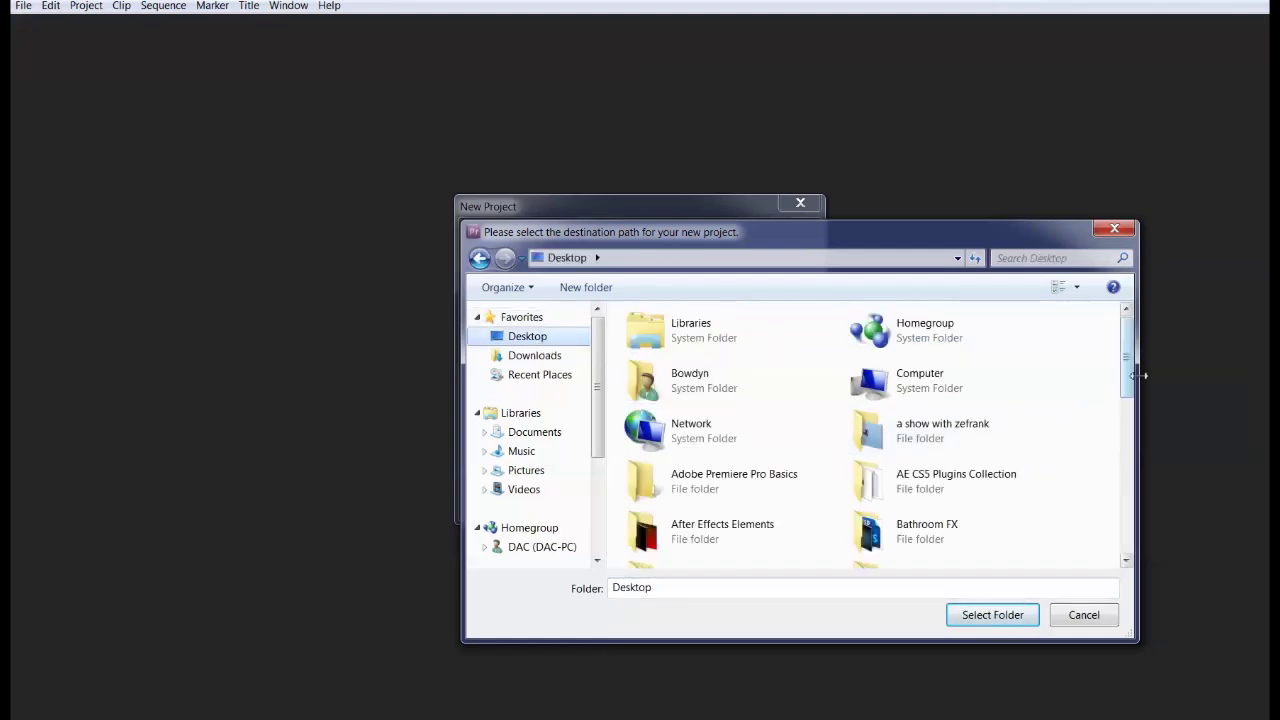
{"action": "left_click_drag", "start_coordinate": [1130, 370], "coordinate": [1130, 481]}
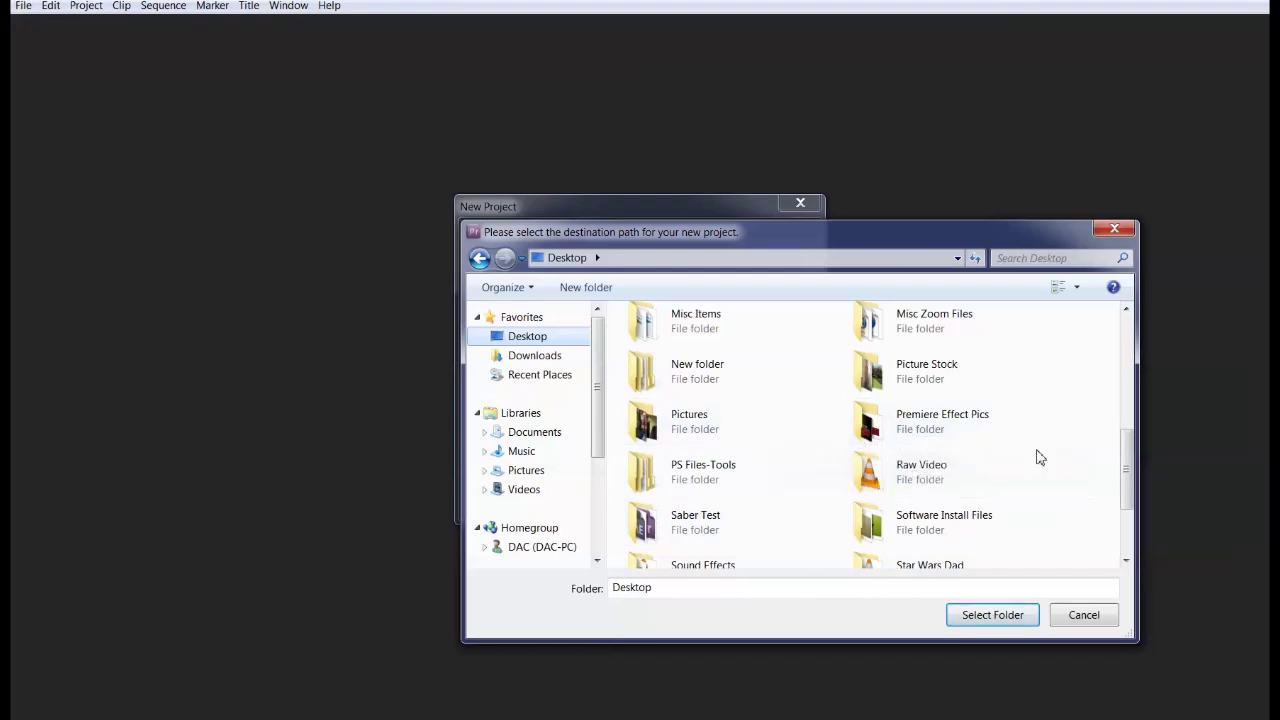
{"action": "left_click_drag", "start_coordinate": [1126, 461], "coordinate": [1133, 338]}
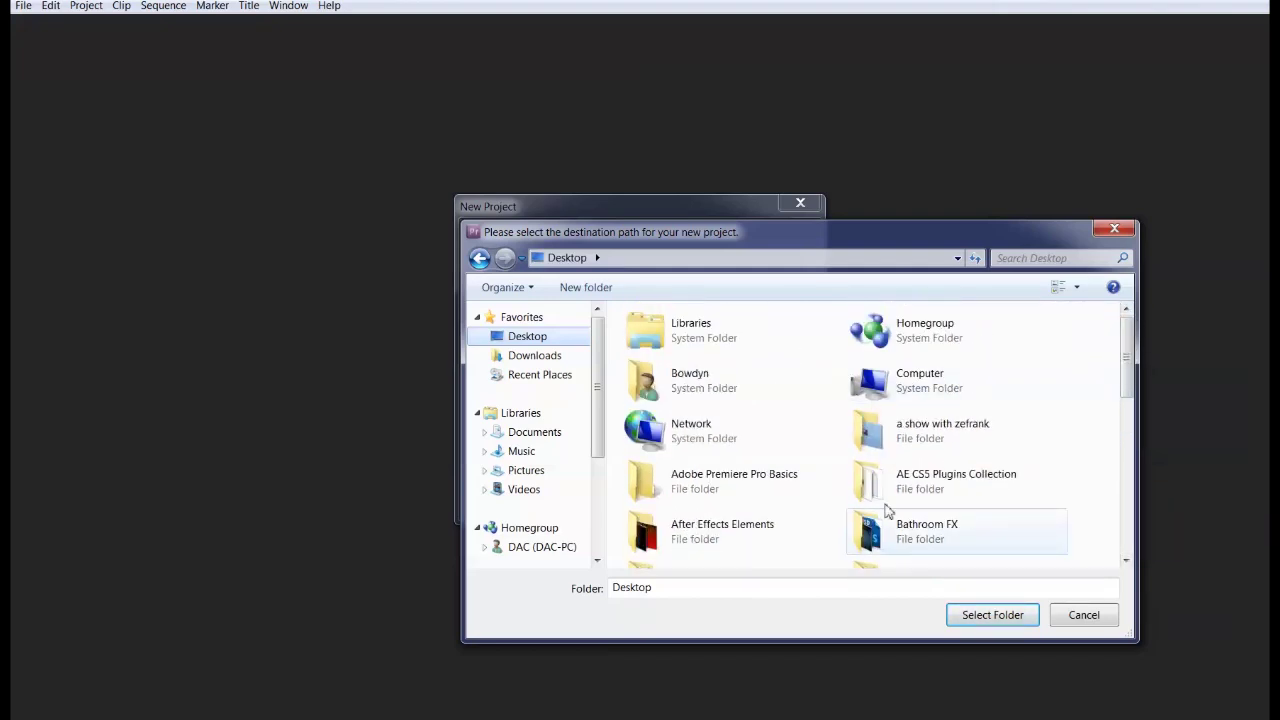
{"action": "double_click", "coordinate": [687, 483]}
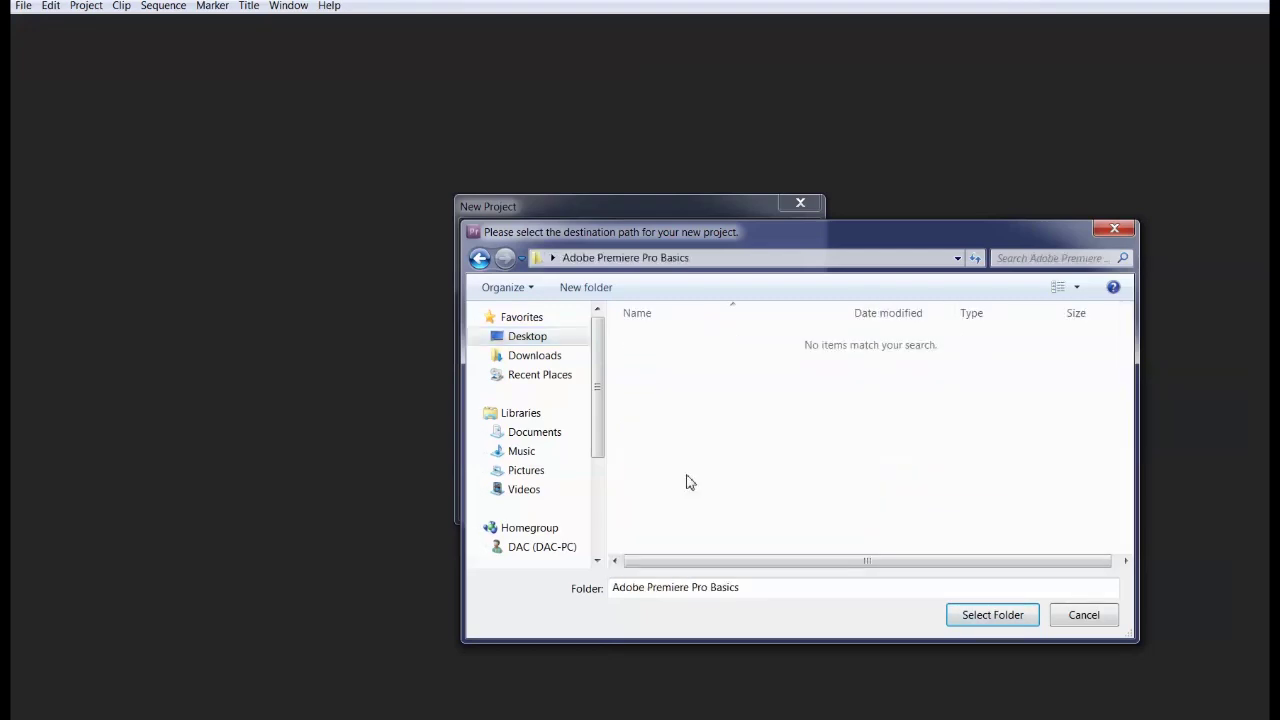
{"action": "left_click", "coordinate": [983, 616]}
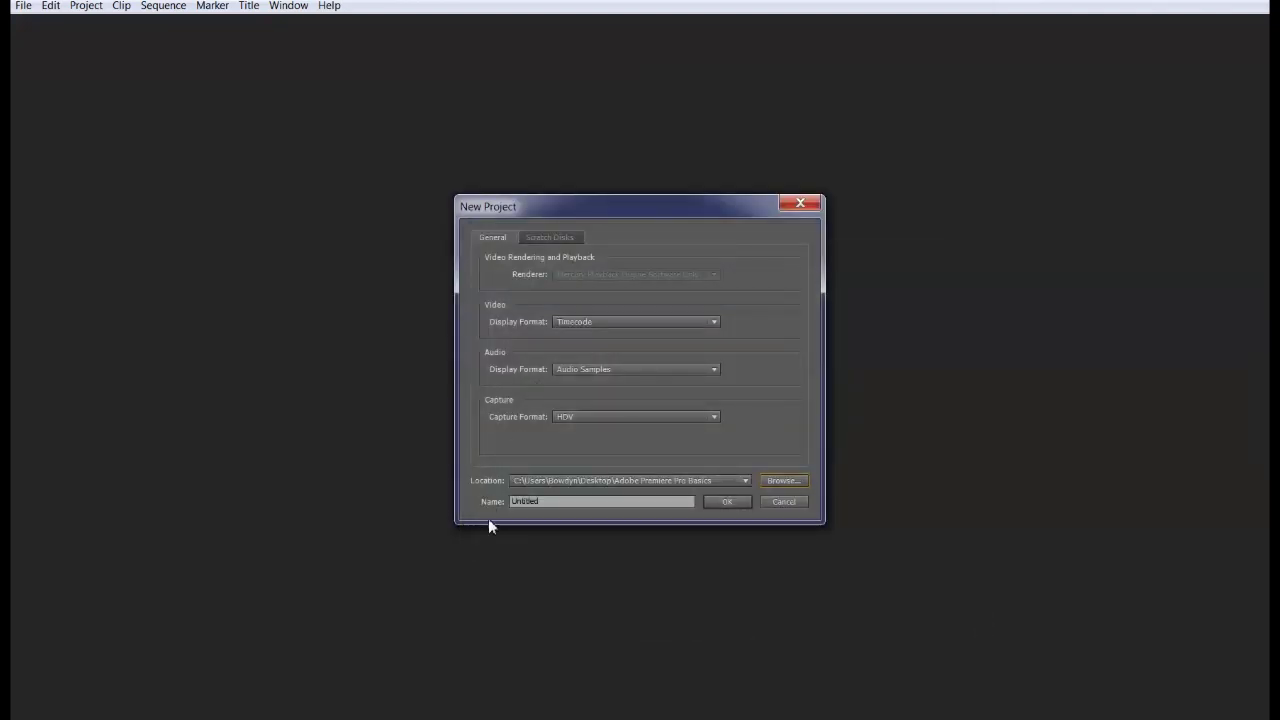
Name the project "Premiere Pro Basics" and create it with the existing general settings
{"action": "left_click_drag", "start_coordinate": [559, 503], "coordinate": [461, 493]}
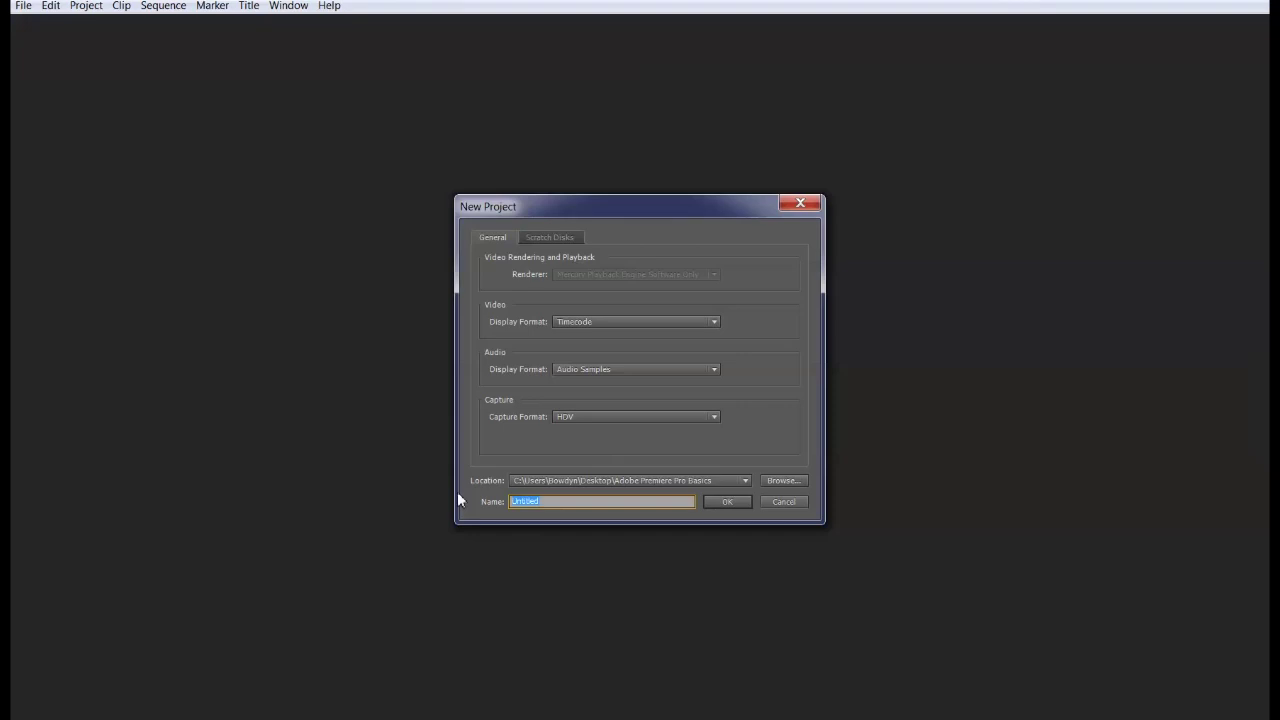
{"action": "type", "text": "Premiere Pro Basics"}
{"action": "left_click", "coordinate": [721, 505]}
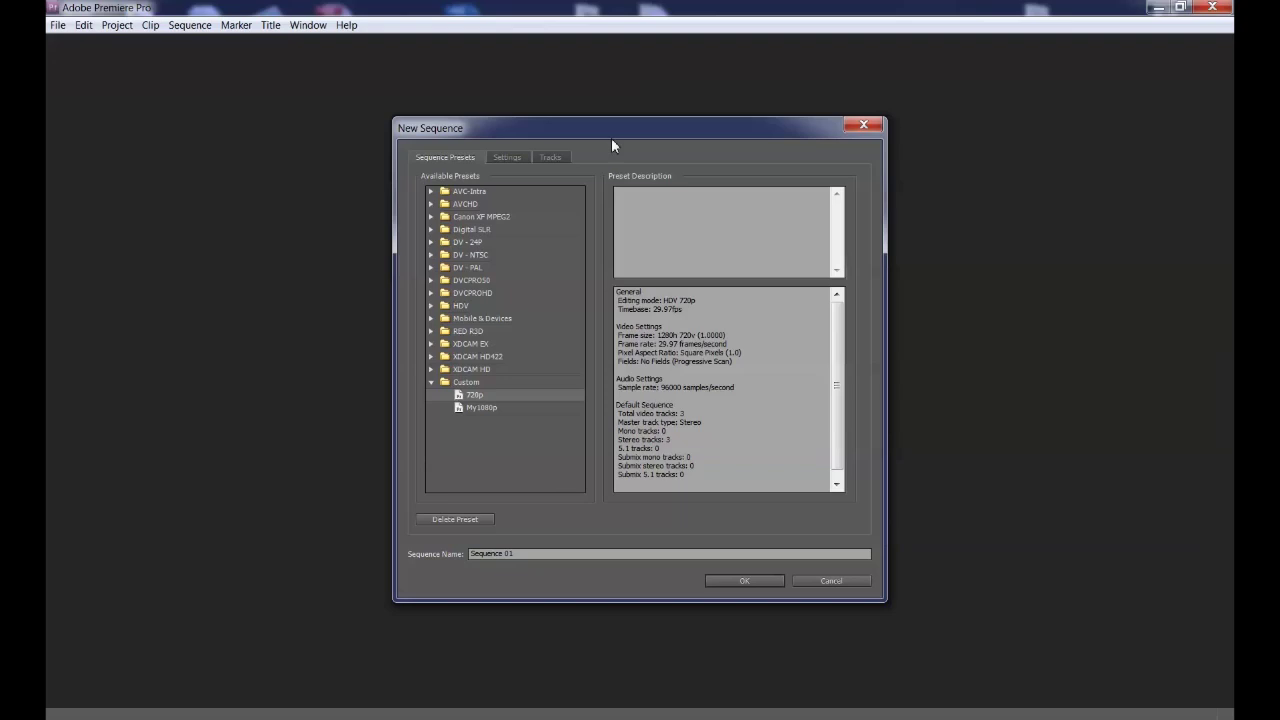
Create a sequence named "Premiere Pro Basics" using the HDV 720p30 preset
{"action": "left_click", "coordinate": [431, 306]}
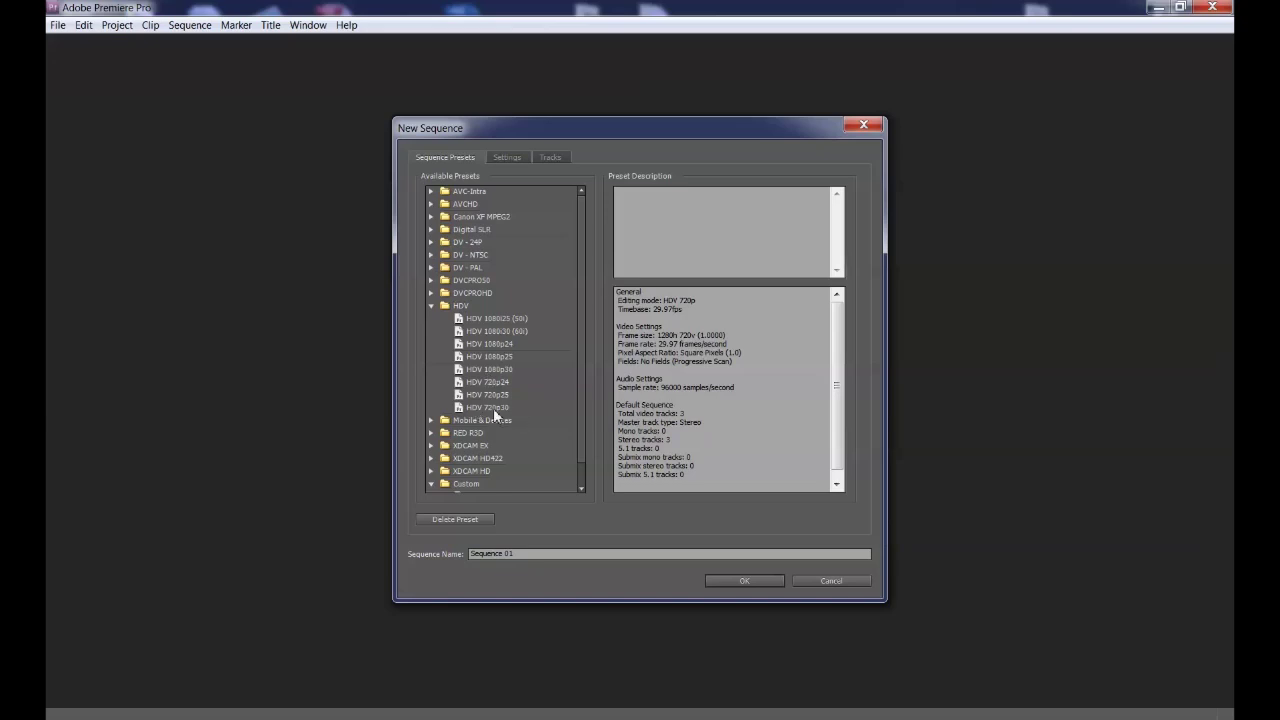
{"action": "left_click", "coordinate": [495, 410]}
{"action": "scroll", "coordinate": [511, 450], "scroll_direction": "down", "scroll_amount": 1}
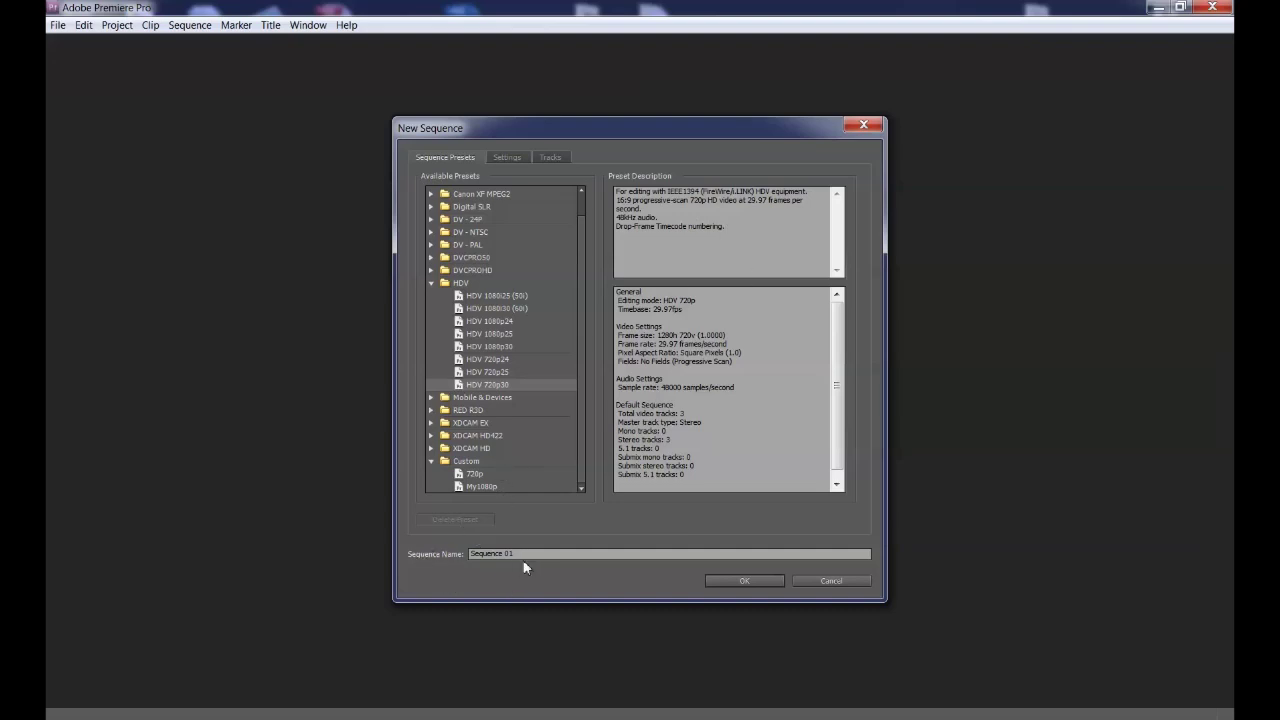
{"action": "left_click_drag", "start_coordinate": [523, 553], "coordinate": [430, 548]}
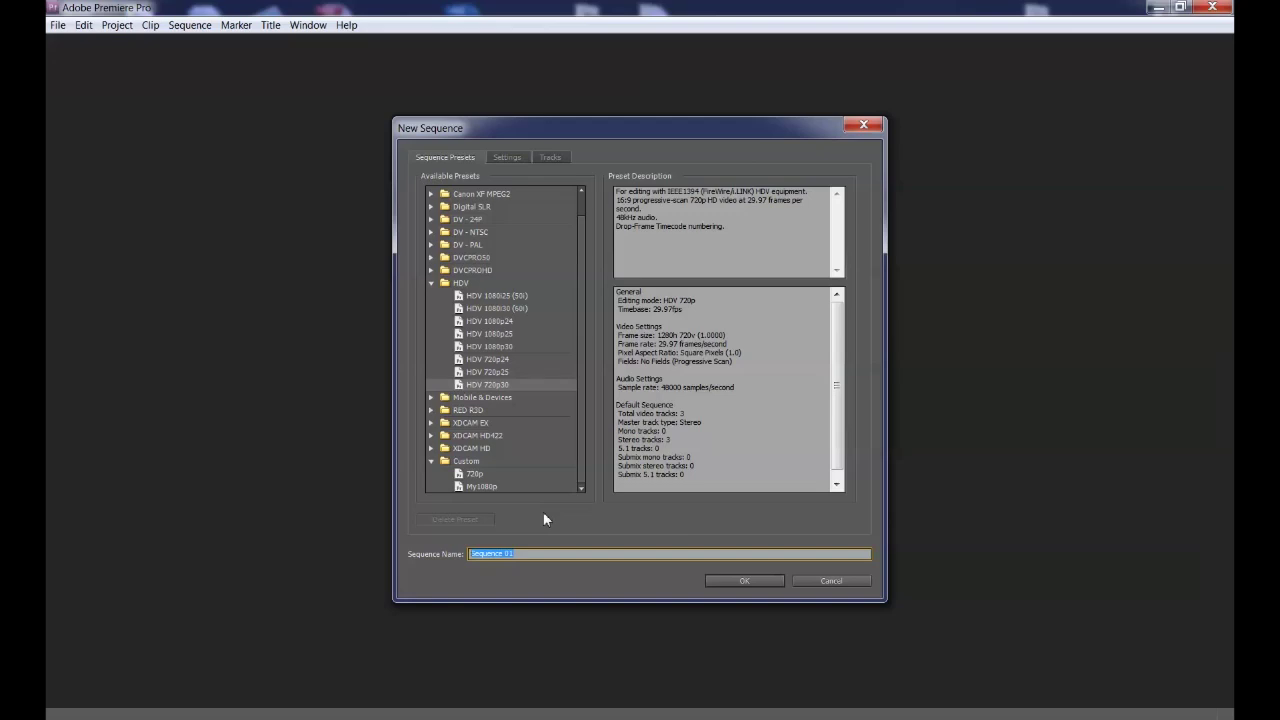
{"action": "type", "text": "Premier"}
{"action": "type", "text": "e Pro II"}
{"action": "left_click", "coordinate": [763, 580]}
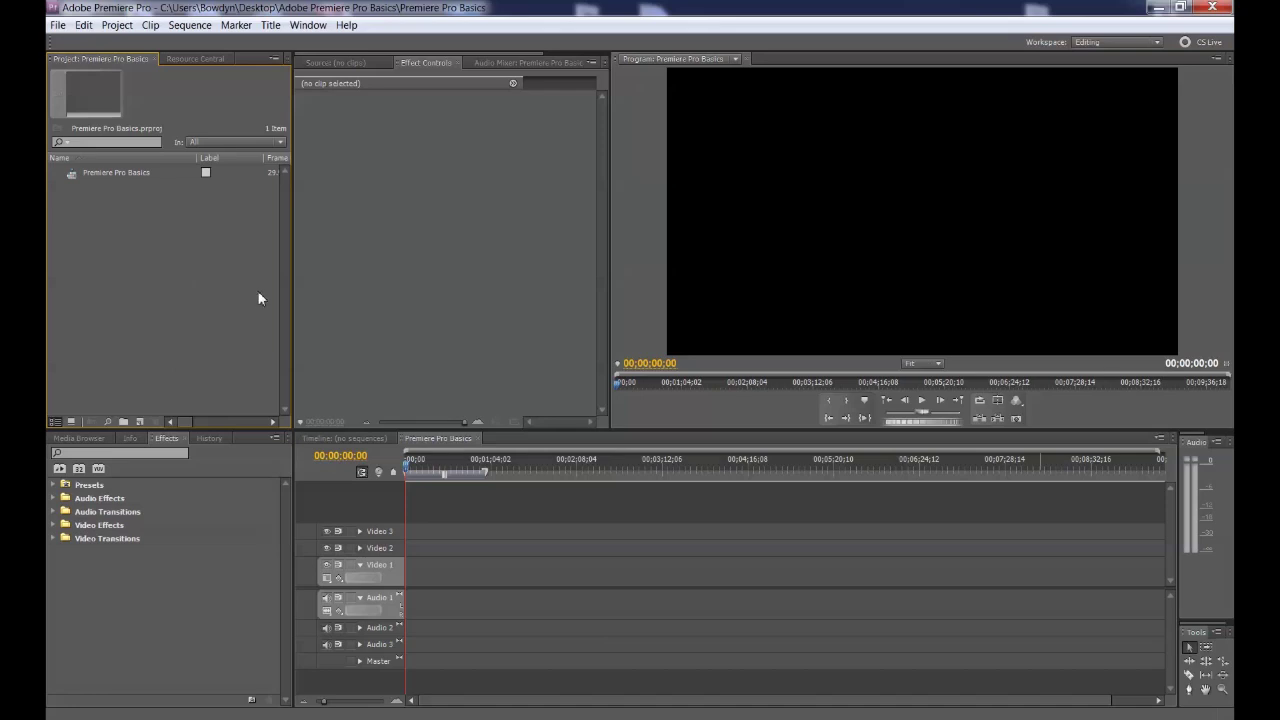
Import the clips MVI_2340, MVI_2341 and MVI_2344 from the Adobe Premiere Pro Basics folder on the desktop
{"action": "double_click", "coordinate": [174, 268]}
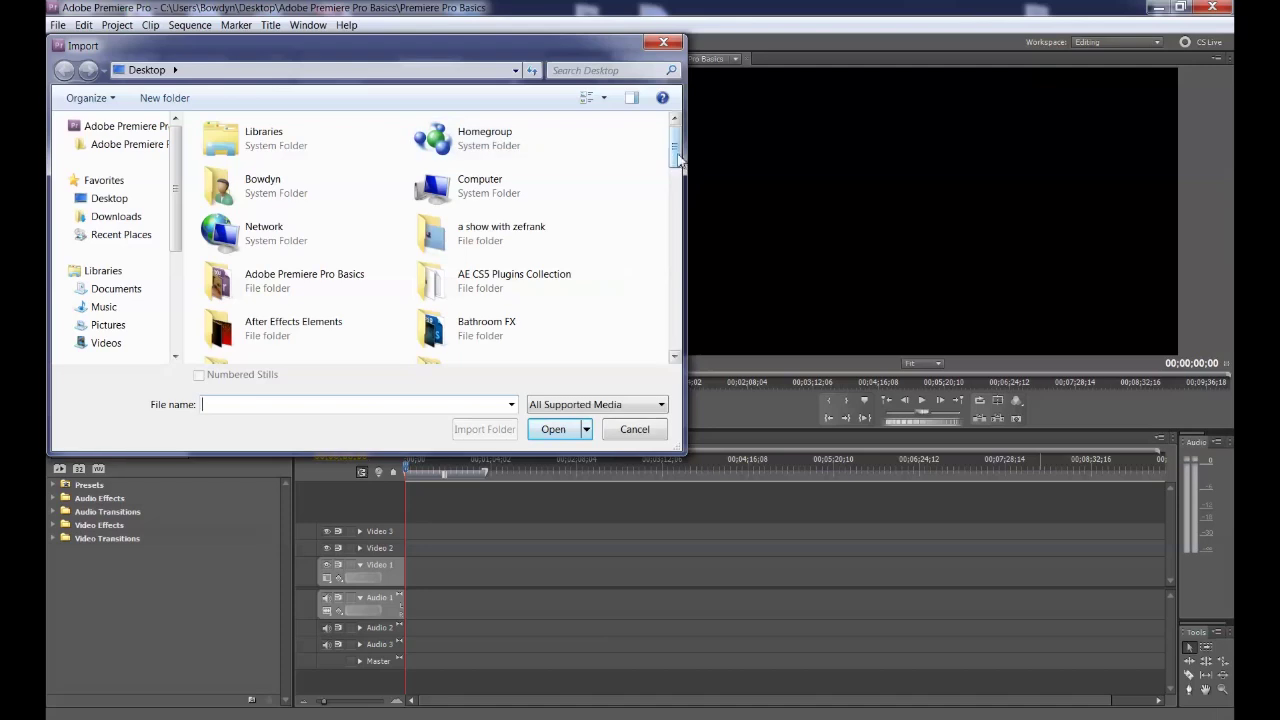
{"action": "scroll", "coordinate": [678, 165], "scroll_direction": "down", "scroll_amount": 1}
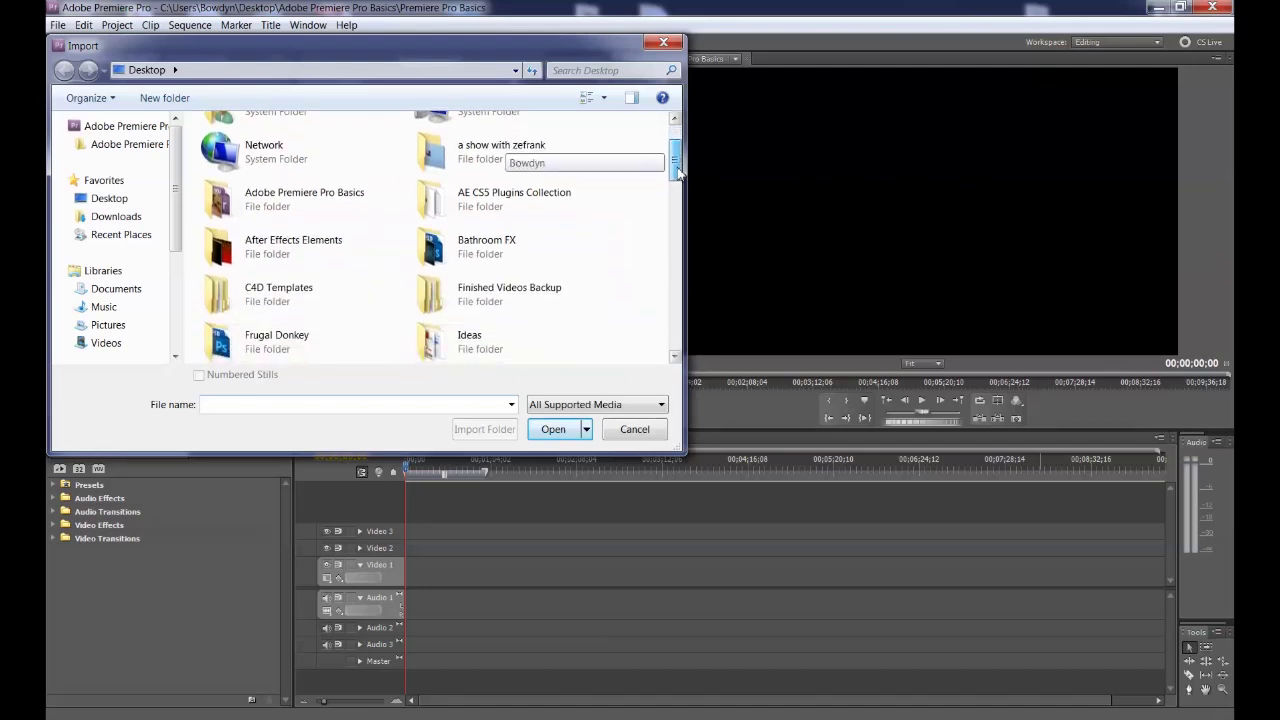
{"action": "mouse_move", "coordinate": [268, 206]}
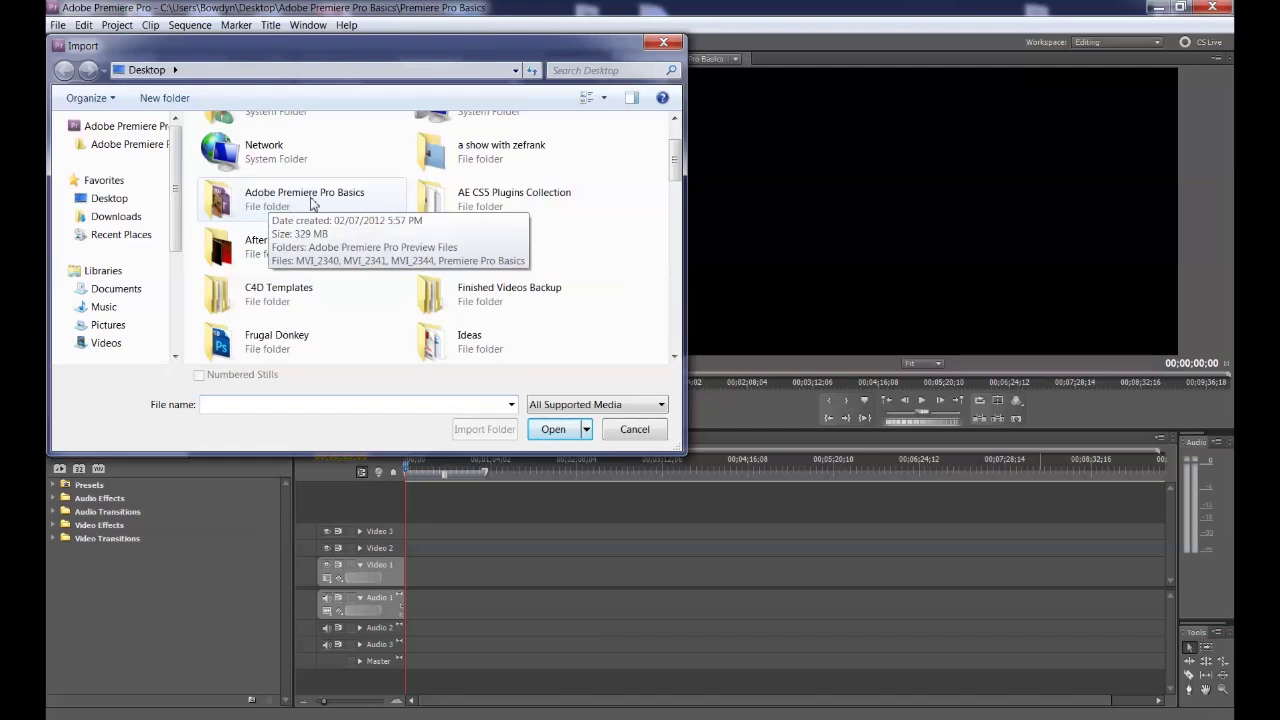
{"action": "double_click", "coordinate": [312, 204]}
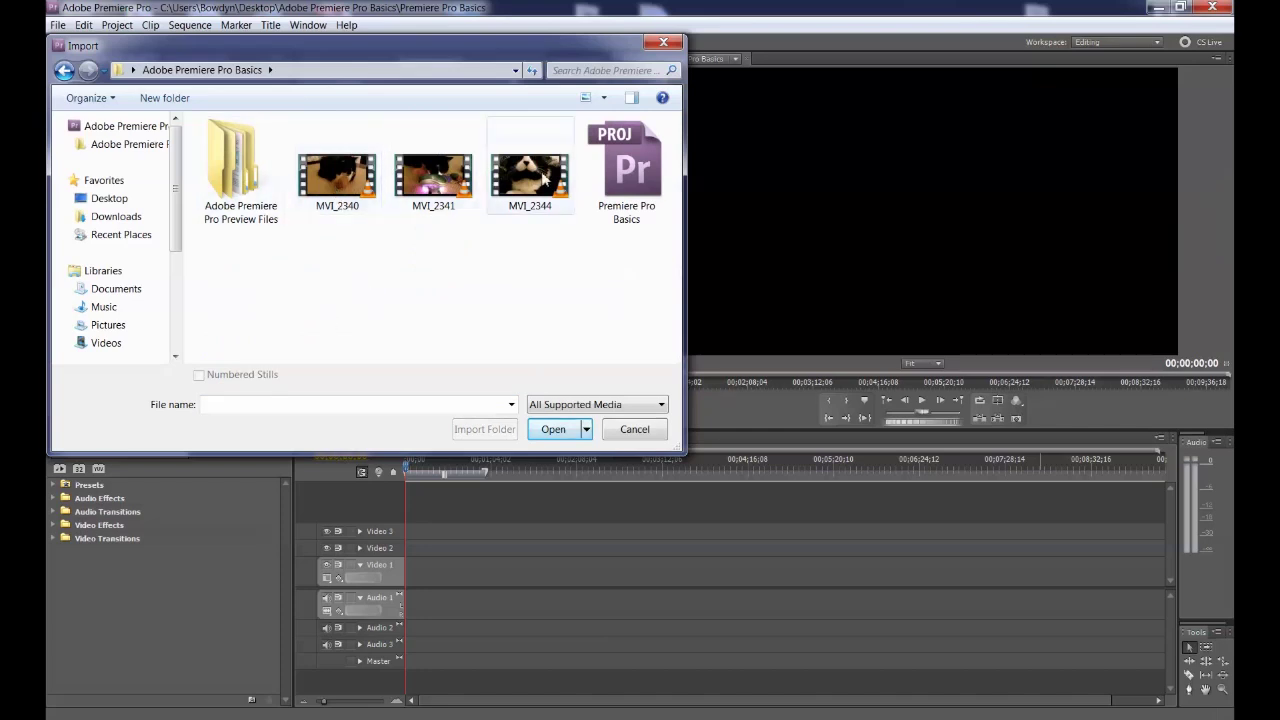
{"action": "left_click", "coordinate": [354, 175]}
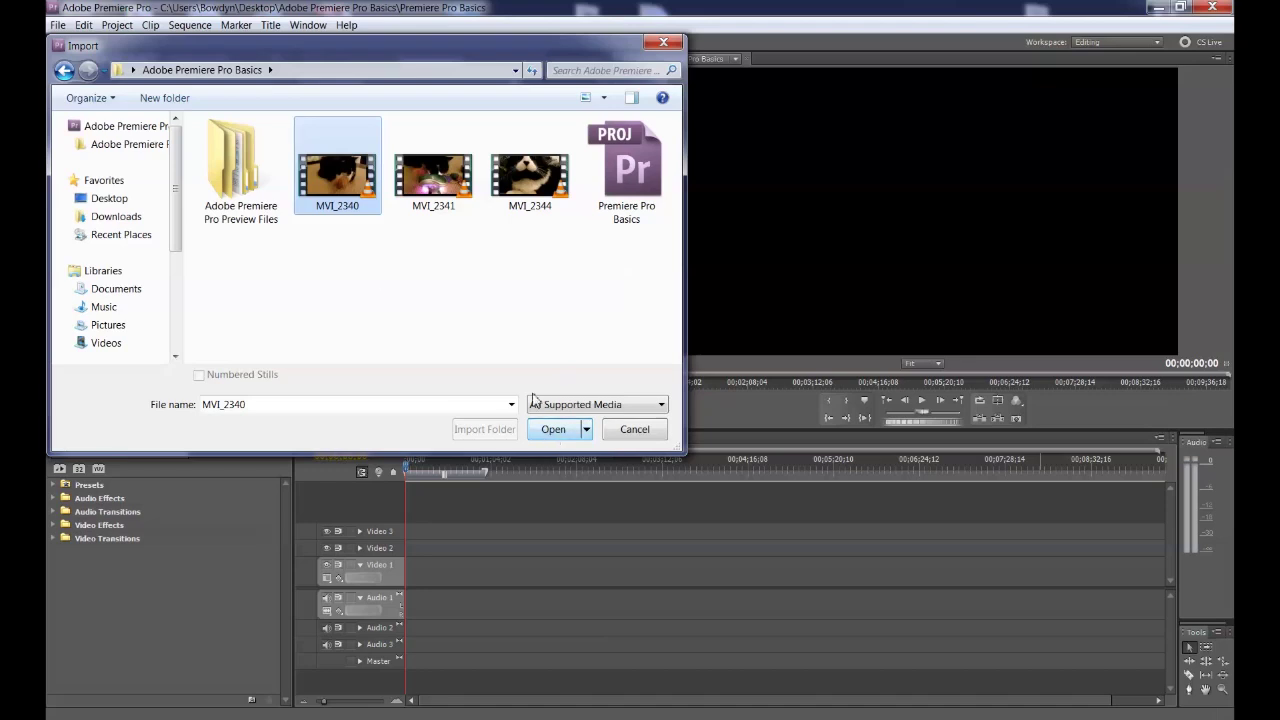
{"action": "left_click", "coordinate": [450, 180], "text": "ctrl"}
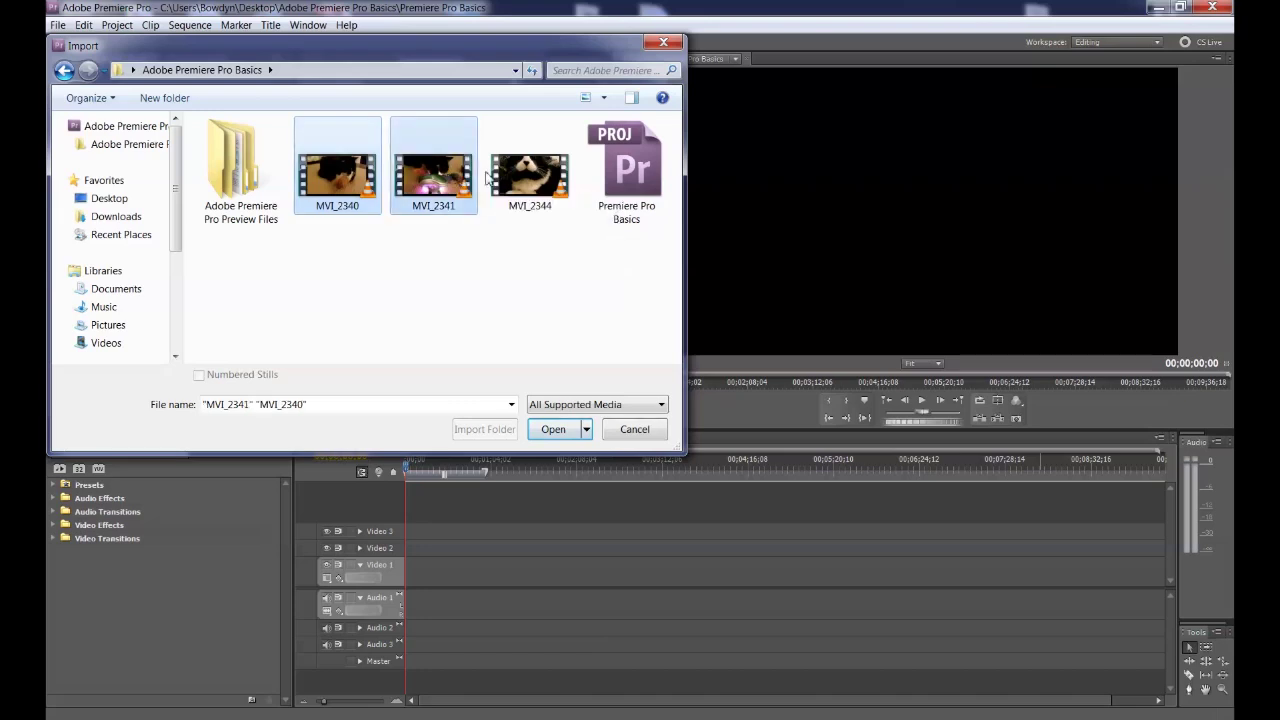
{"action": "left_click", "coordinate": [530, 178], "text": "ctrl"}
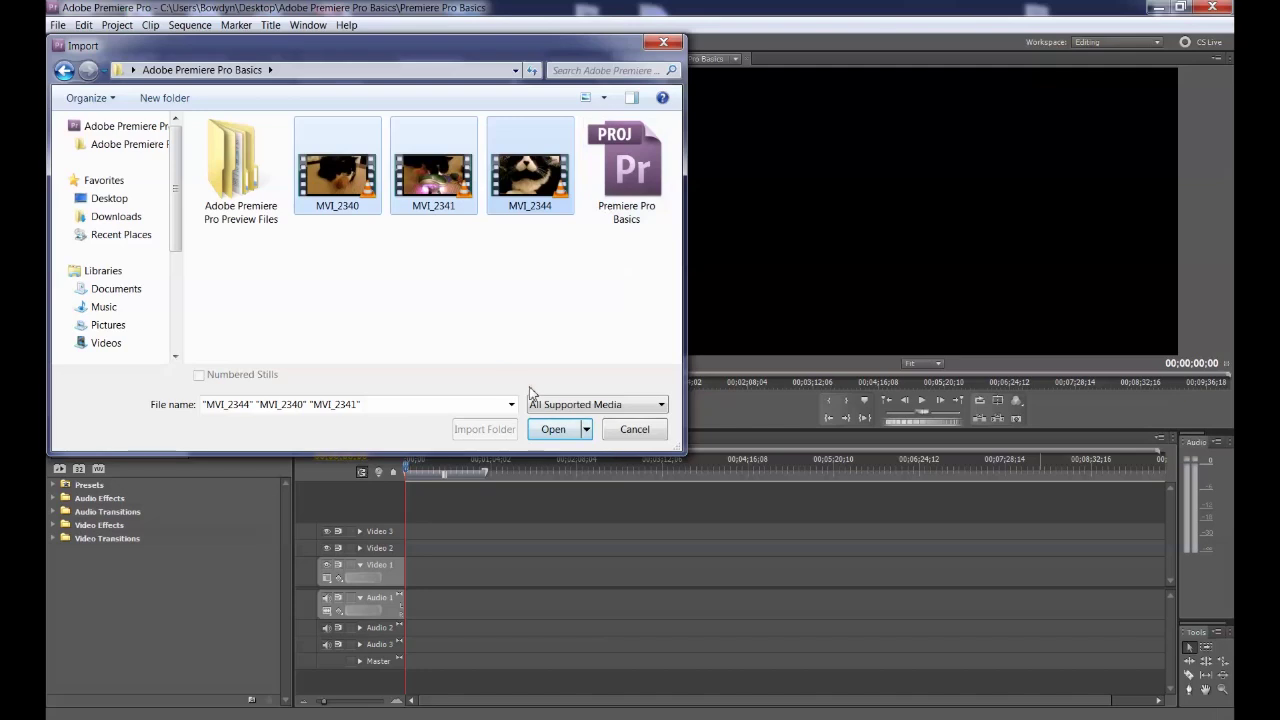
{"action": "left_click", "coordinate": [553, 430]}
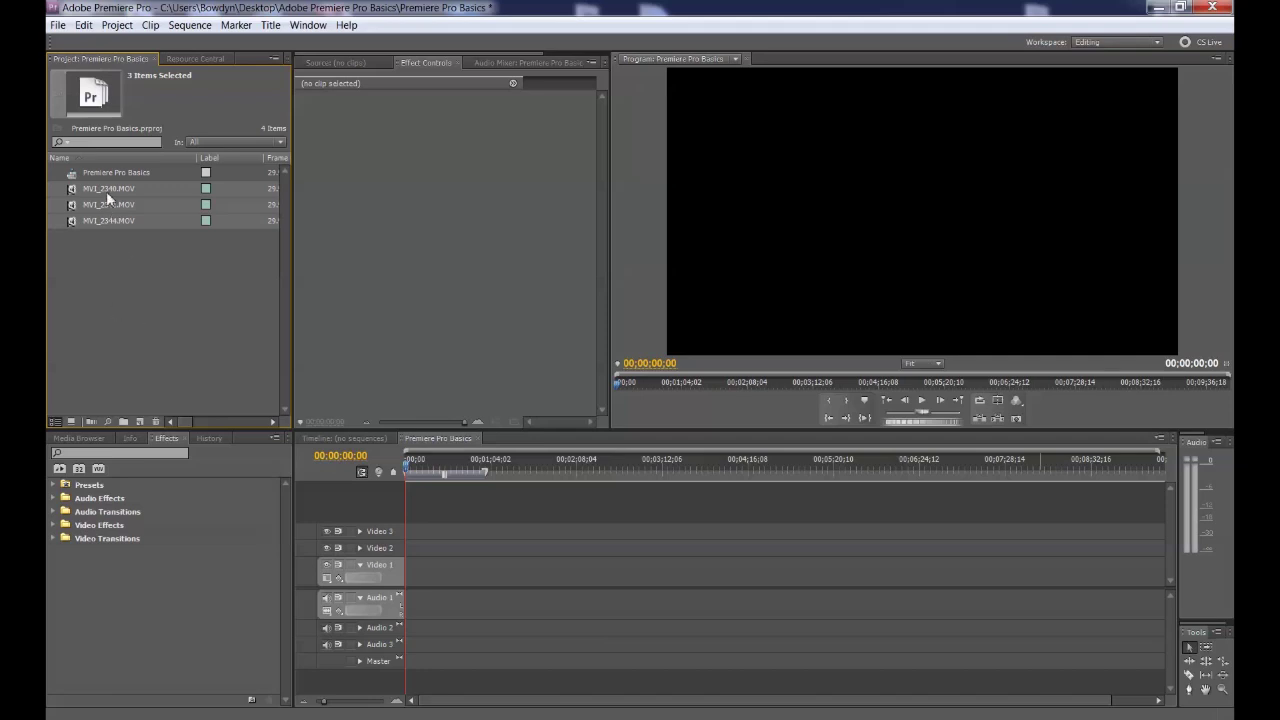
{"action": "left_click", "coordinate": [117, 266]}
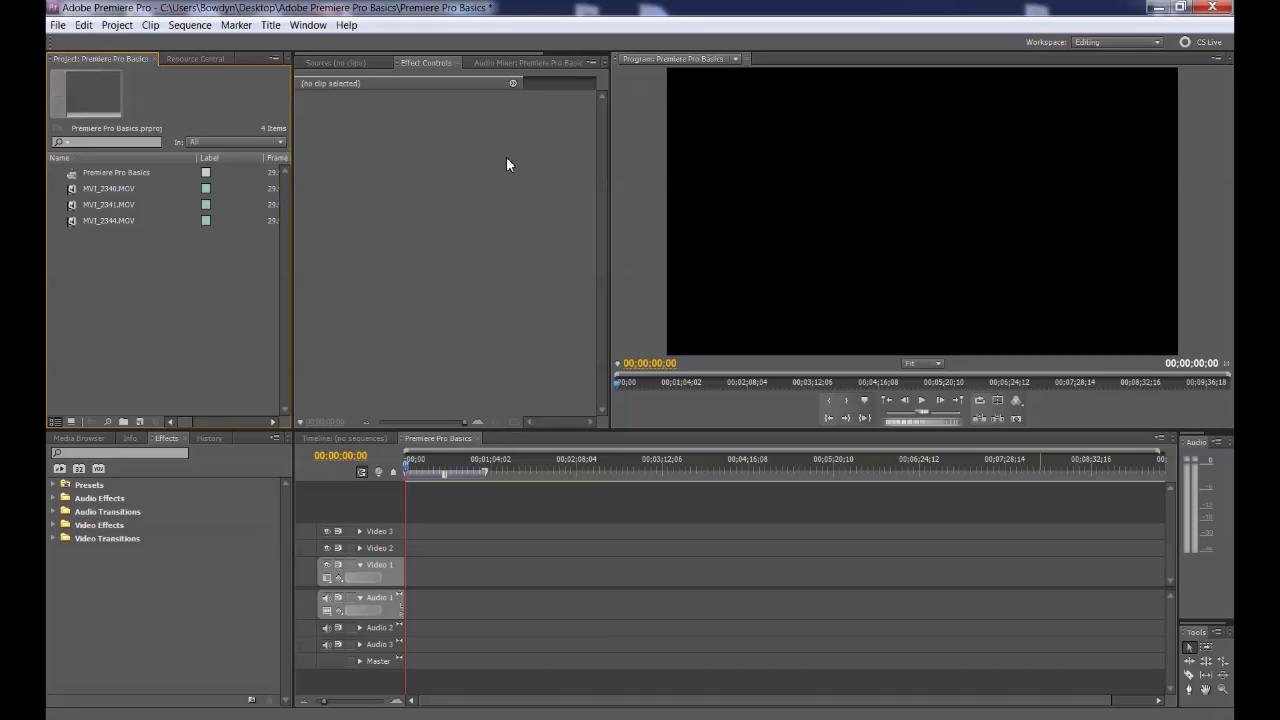
Load MVI_2340.MOV into the source monitor, check the effect controls and return to the source view
{"action": "double_click", "coordinate": [73, 193]}
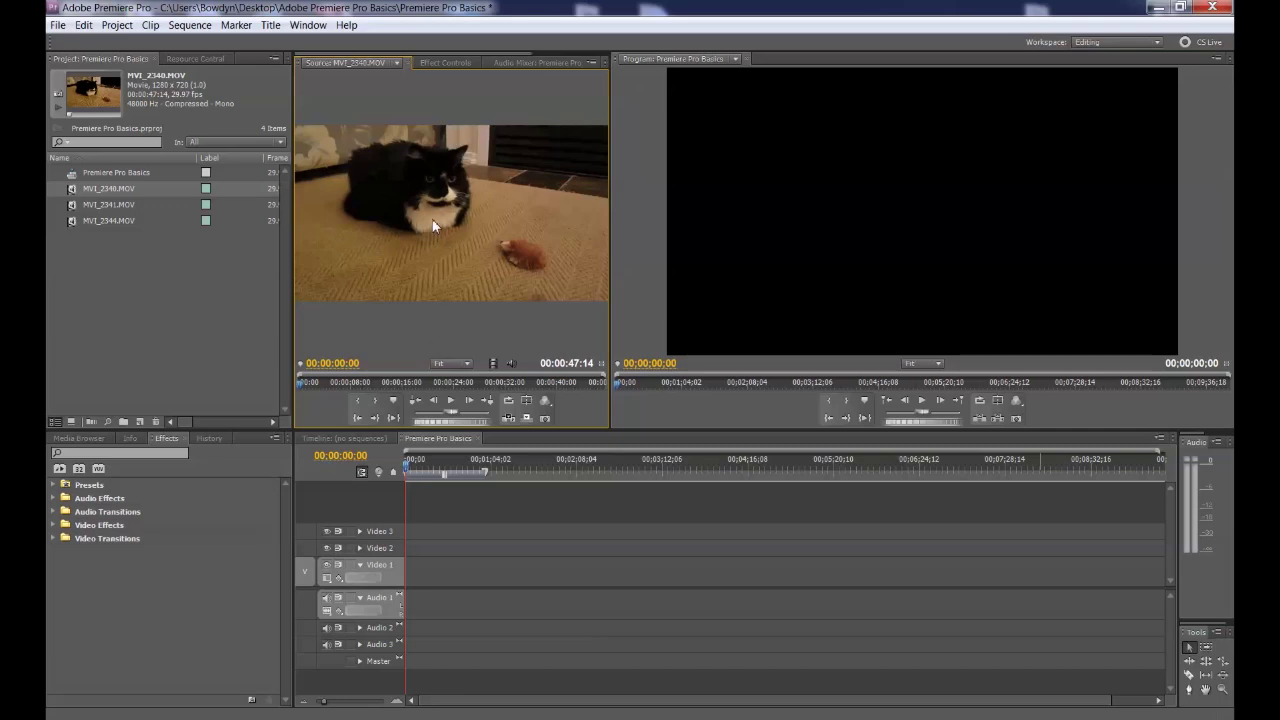
{"action": "left_click", "coordinate": [446, 61]}
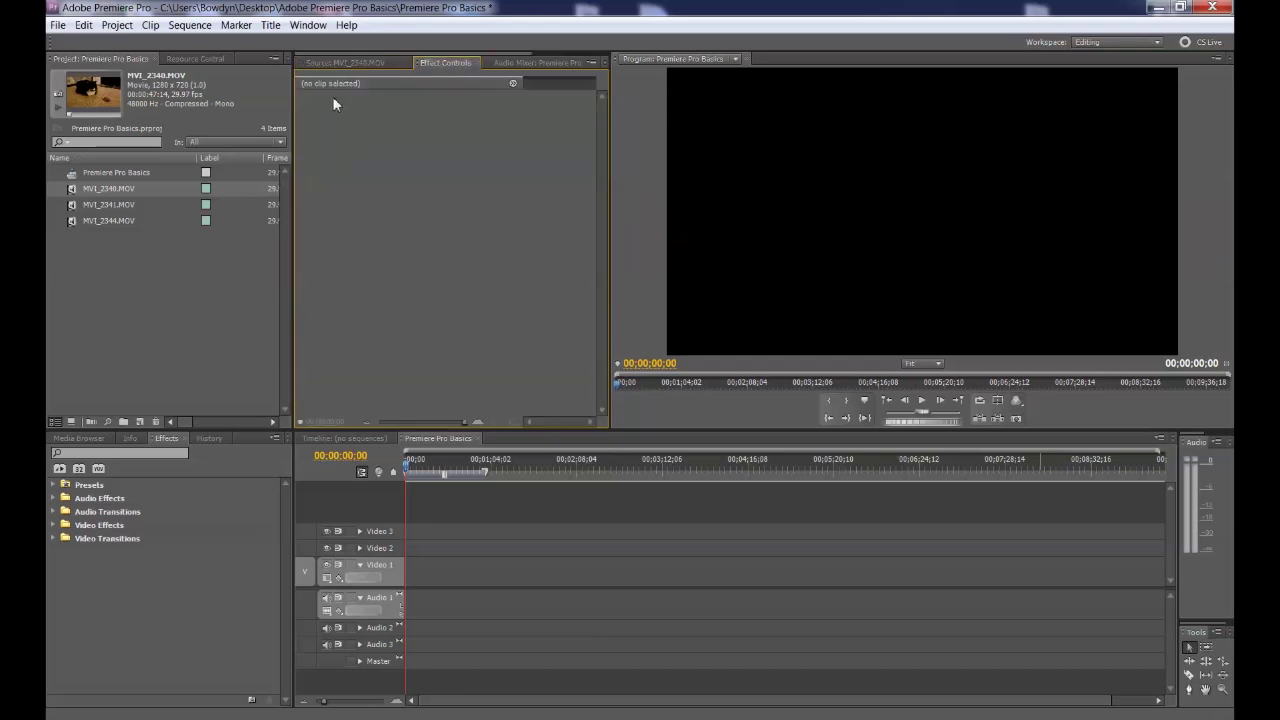
{"action": "left_click", "coordinate": [368, 63]}
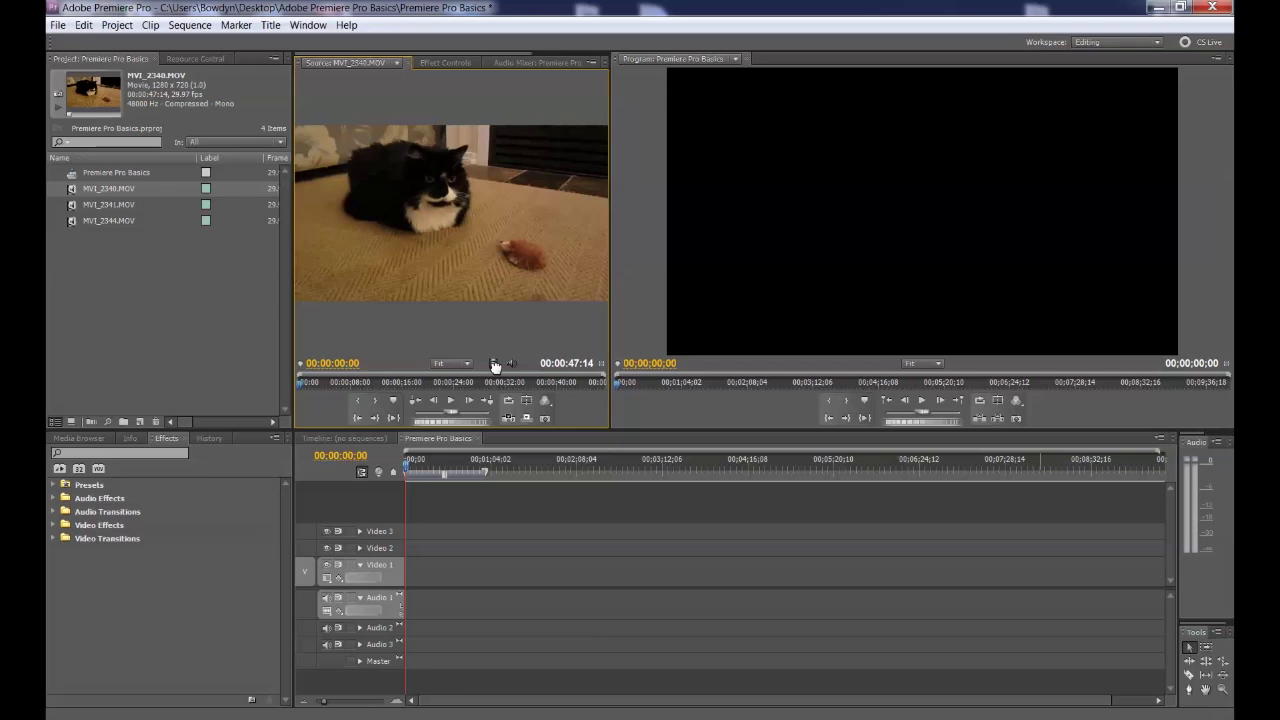
Place only the video of MVI_2340.MOV on Video 1 and only its audio on a new track below Audio 3
{"action": "left_click_drag", "start_coordinate": [494, 366], "coordinate": [469, 578]}
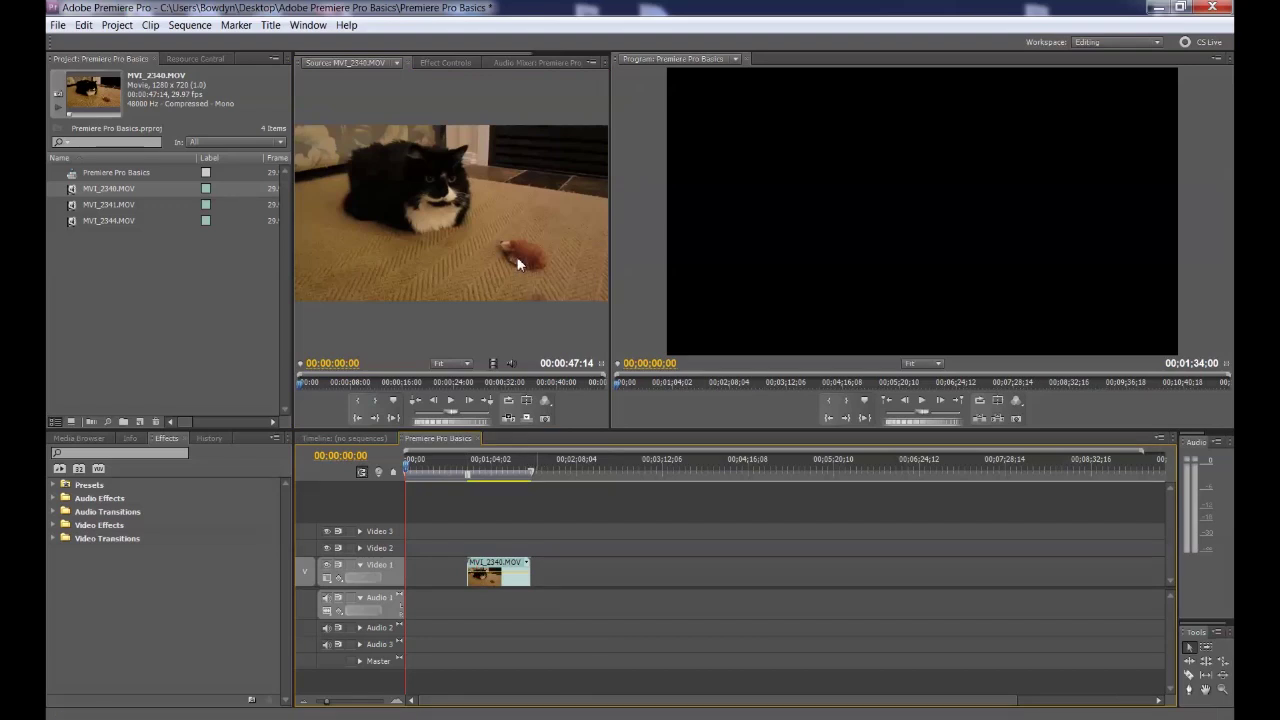
{"action": "left_click_drag", "start_coordinate": [512, 365], "coordinate": [669, 640]}
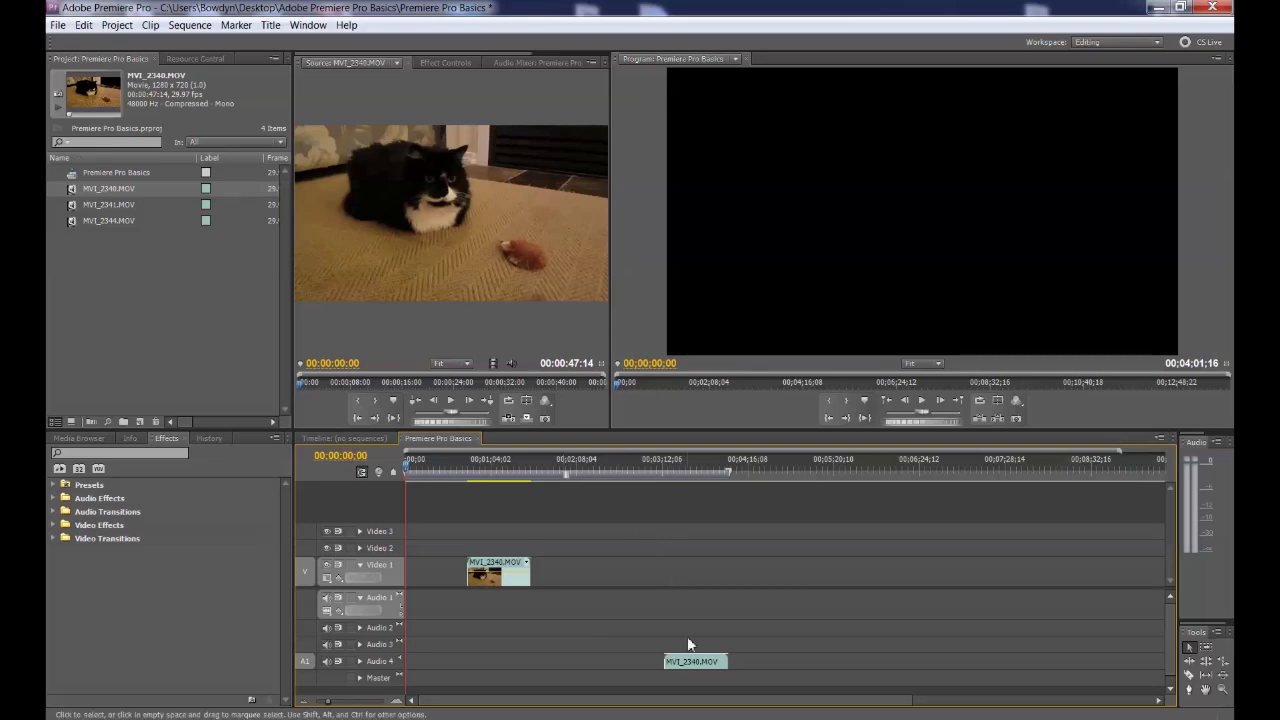
Delete the separately placed video-only and audio-only MVI_2340.MOV clips from the timeline
{"action": "left_click", "coordinate": [495, 580]}
{"action": "key", "text": "Delete"}
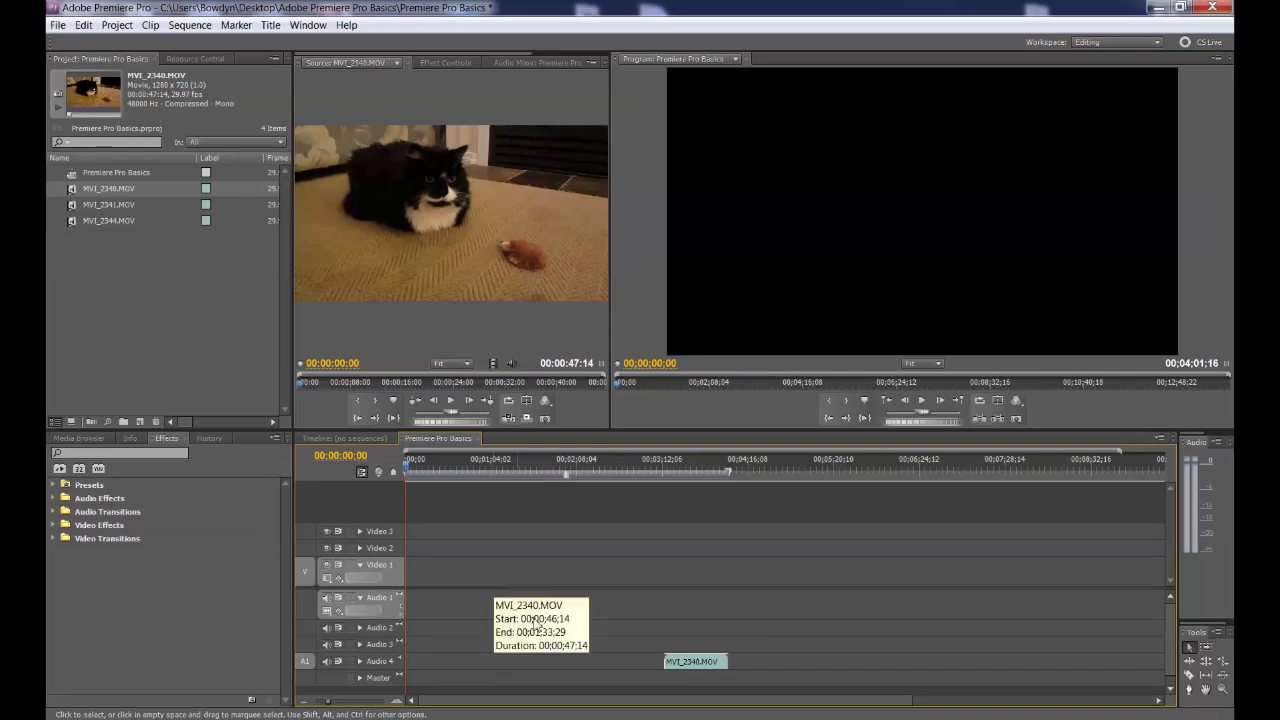
{"action": "left_click", "coordinate": [708, 662]}
{"action": "key", "text": "Delete"}
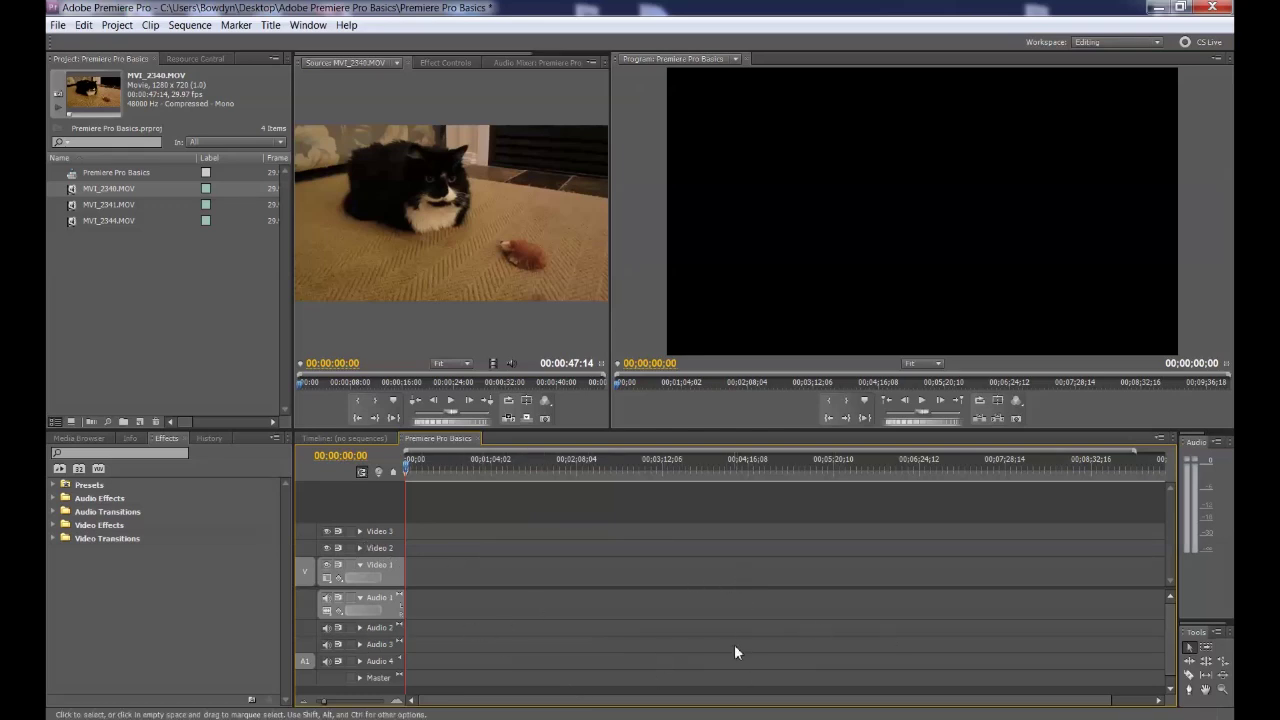
Place the complete MVI_2340.MOV clip at the very start of the Video 1 track
{"action": "left_click", "coordinate": [73, 192]}
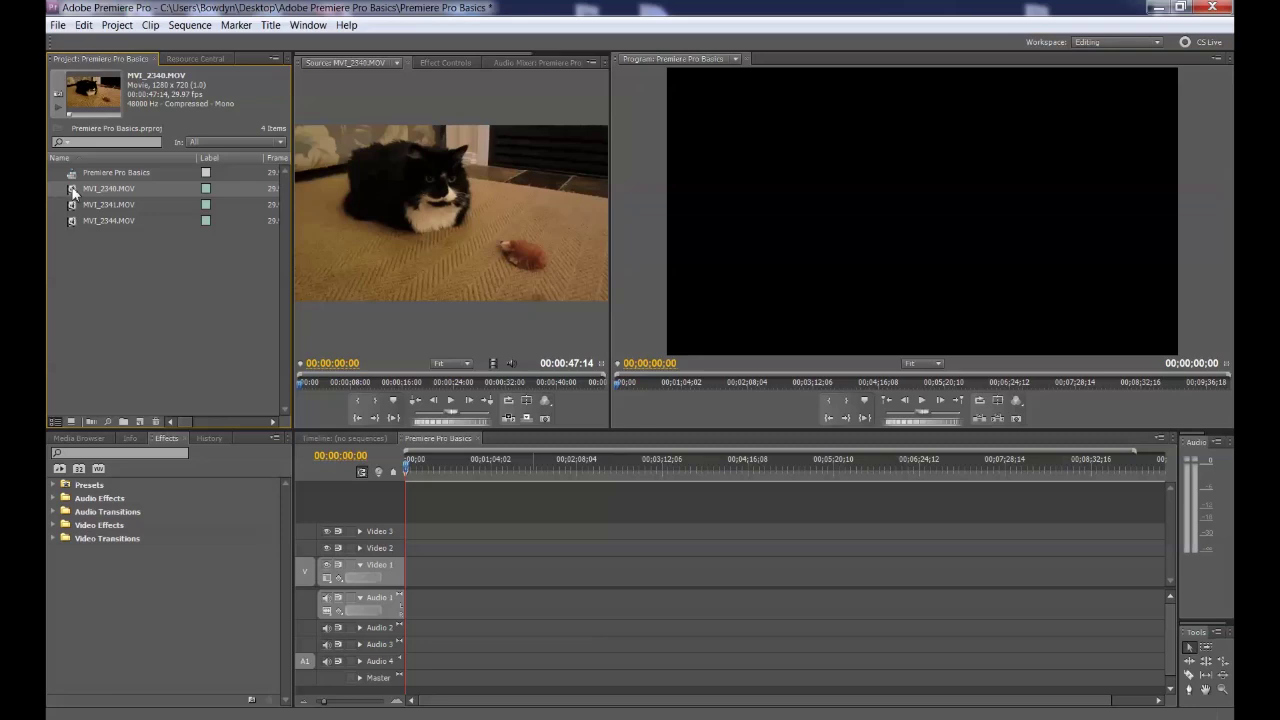
{"action": "left_click_drag", "start_coordinate": [73, 192], "coordinate": [409, 583]}
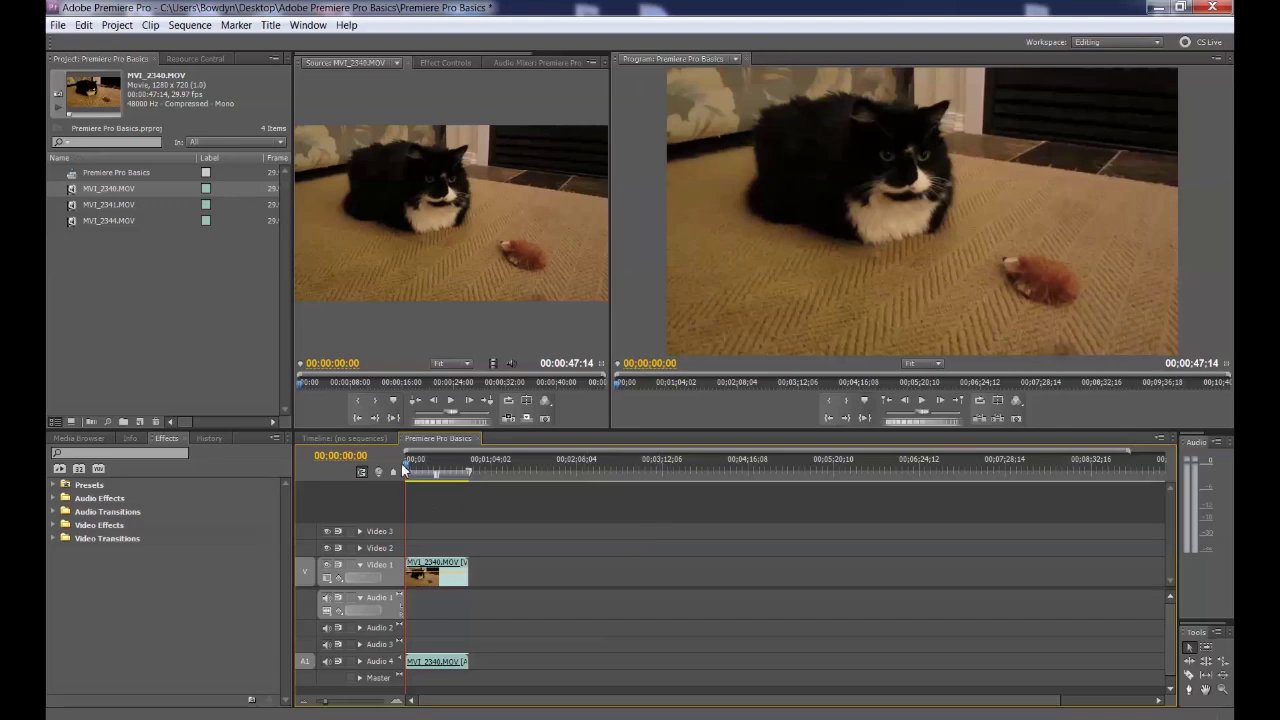
Preview the clip in the sequence, return the playhead to the start and scrub to 00;00;06;15
{"action": "left_click", "coordinate": [922, 400]}
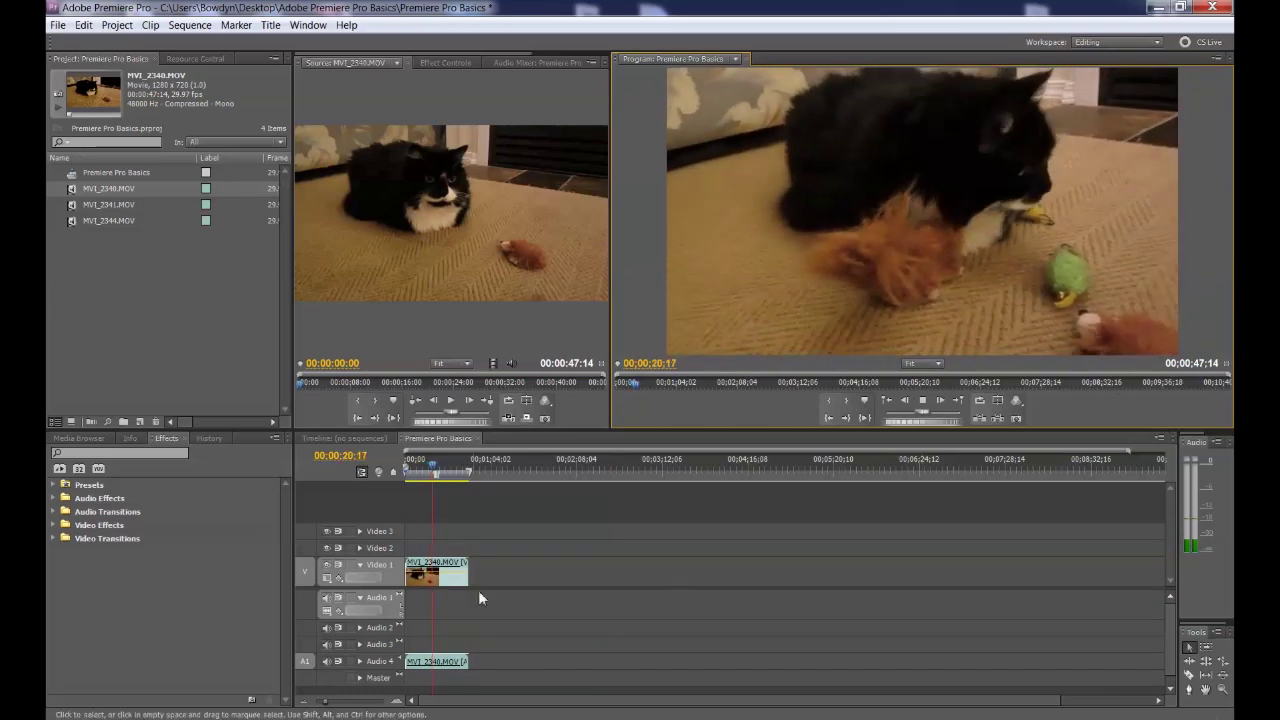
{"action": "left_click", "coordinate": [925, 401]}
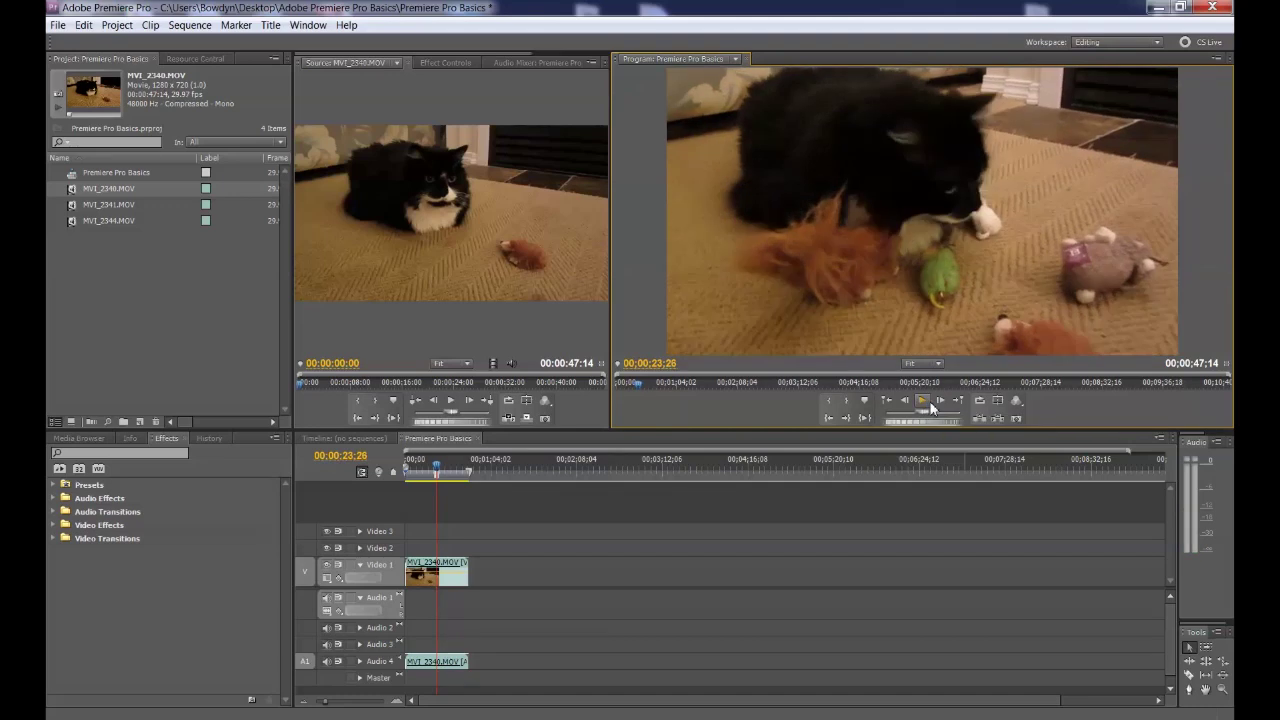
{"action": "left_click_drag", "start_coordinate": [438, 472], "coordinate": [406, 472]}
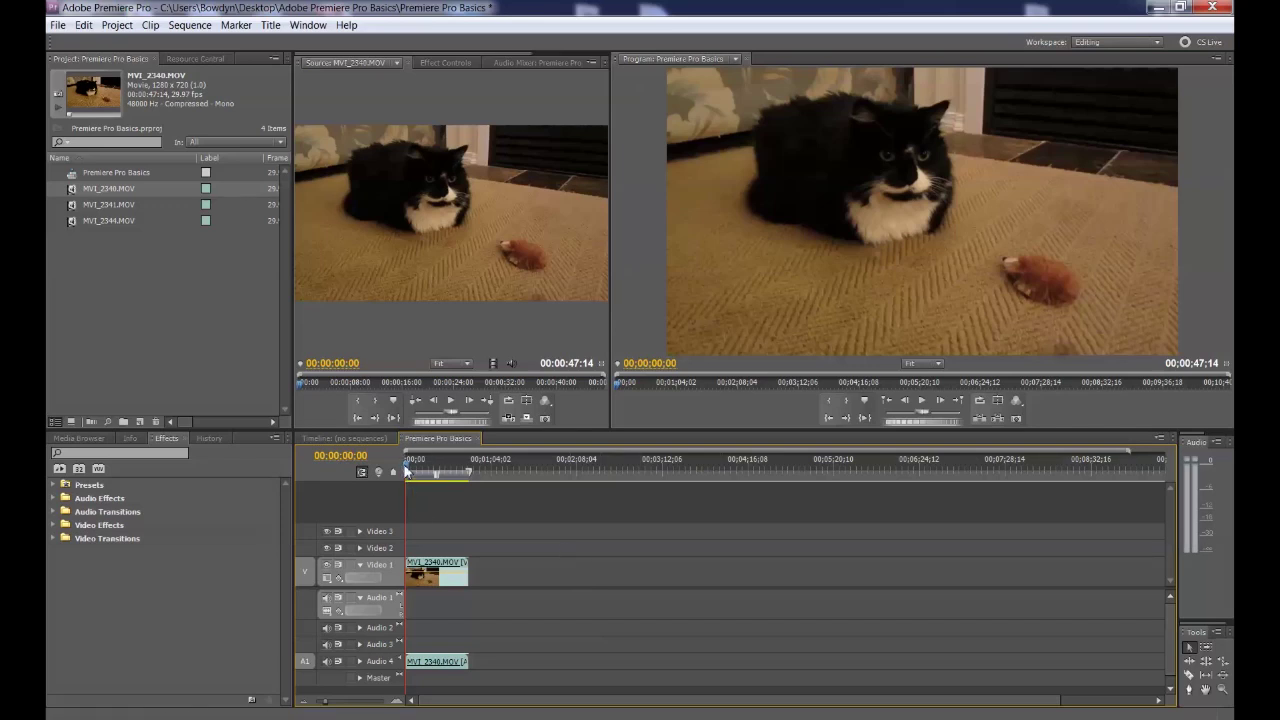
{"action": "left_click_drag", "start_coordinate": [406, 472], "coordinate": [414, 472]}
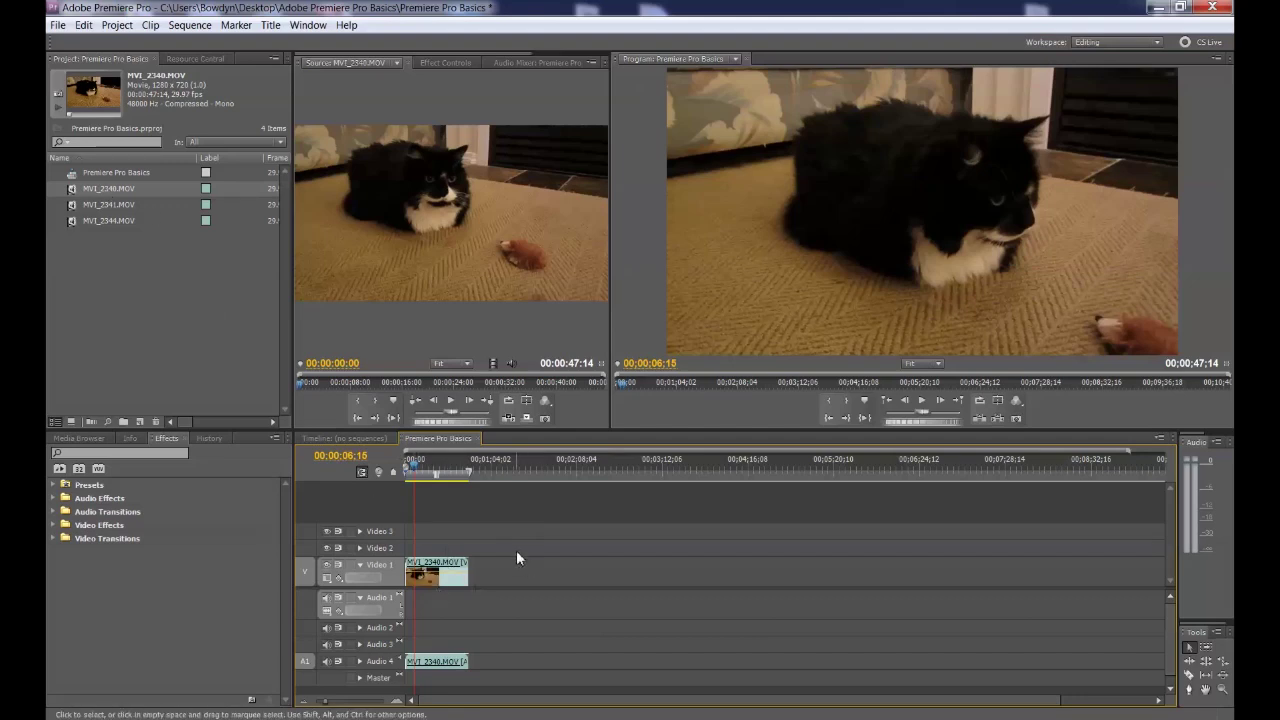
Position the playhead at 00;00;05;15 and enlarge the timeline scale around the MVI_2340.MOV clip
{"action": "left_click_drag", "start_coordinate": [414, 464], "coordinate": [414, 470]}
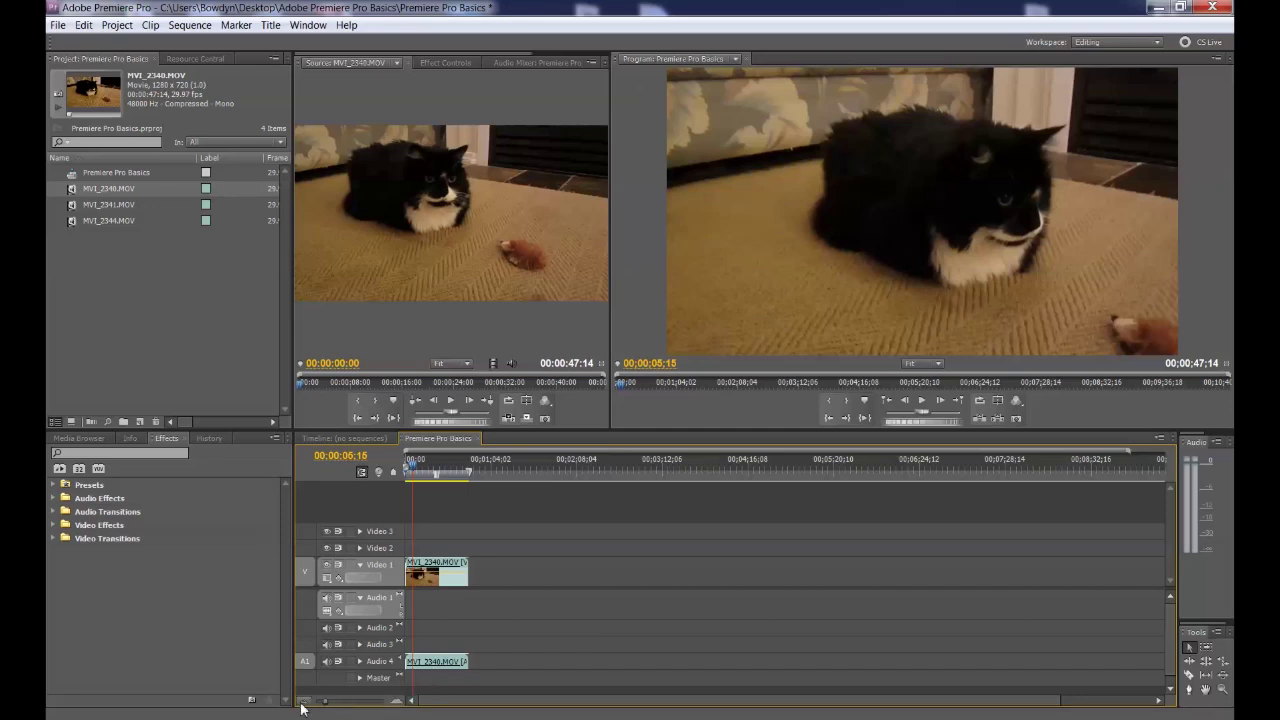
{"action": "left_click", "coordinate": [397, 701]}
{"action": "left_click", "coordinate": [397, 701]}
{"action": "left_click", "coordinate": [397, 701]}
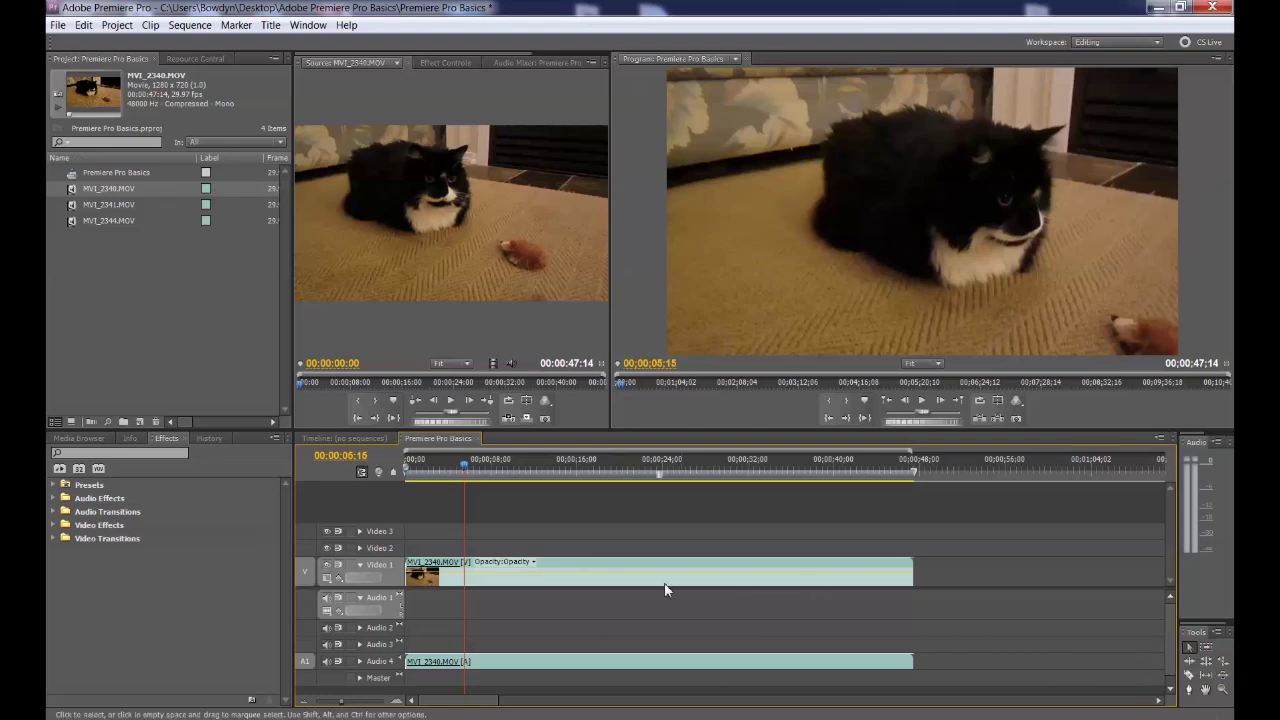
Try moving the linked MVI_2340.MOV clip up to Video 3 and return it to Video 1
{"action": "left_click", "coordinate": [607, 587]}
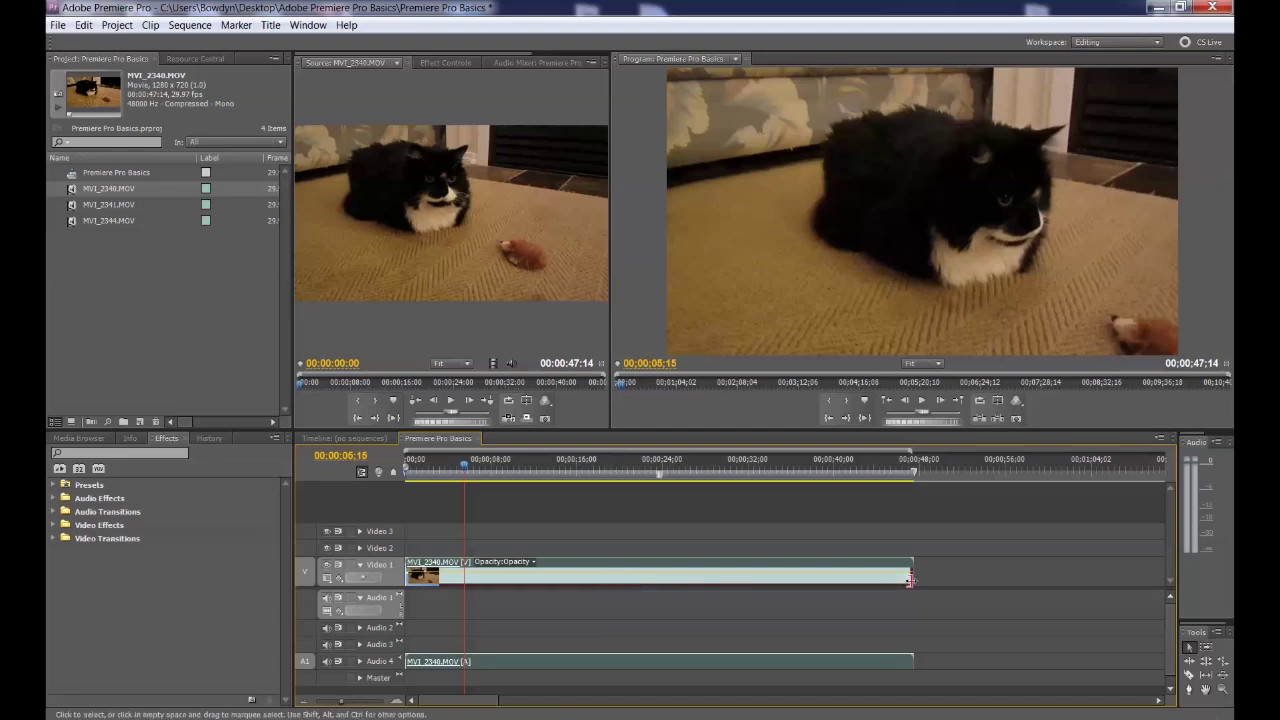
{"action": "left_click_drag", "start_coordinate": [613, 581], "coordinate": [614, 541]}
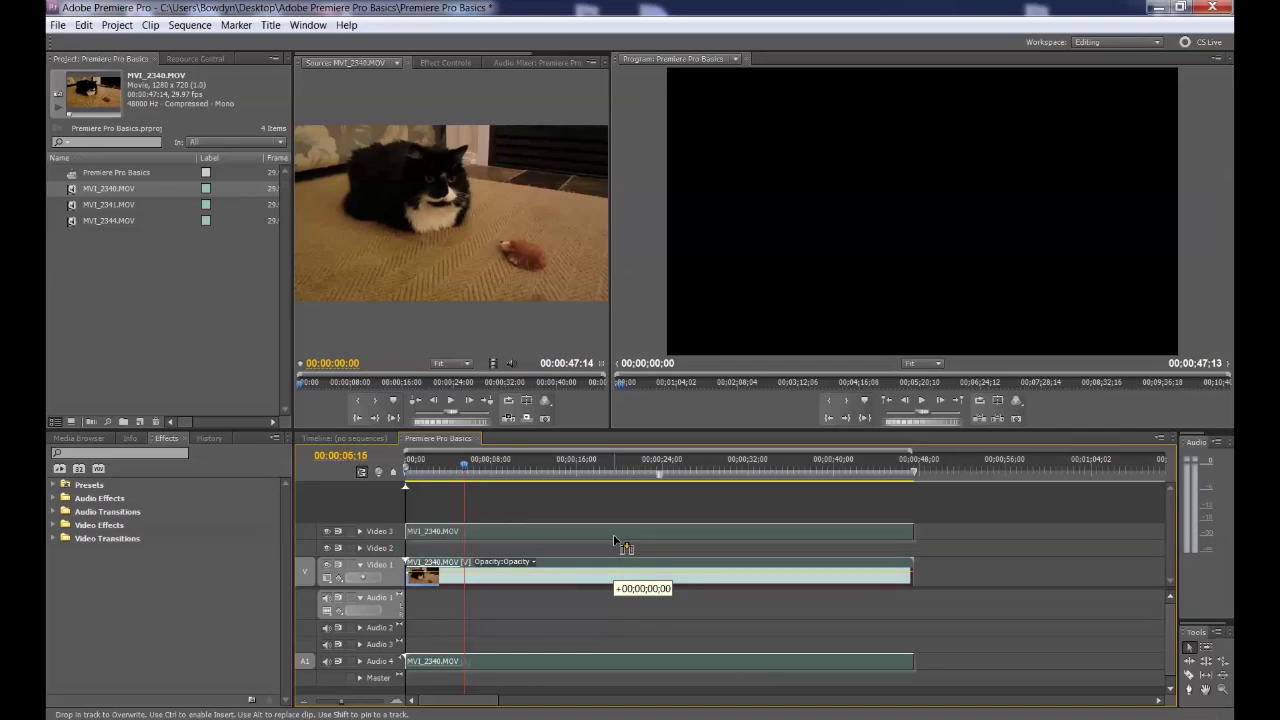
{"action": "left_click_drag", "start_coordinate": [614, 541], "coordinate": [603, 585]}
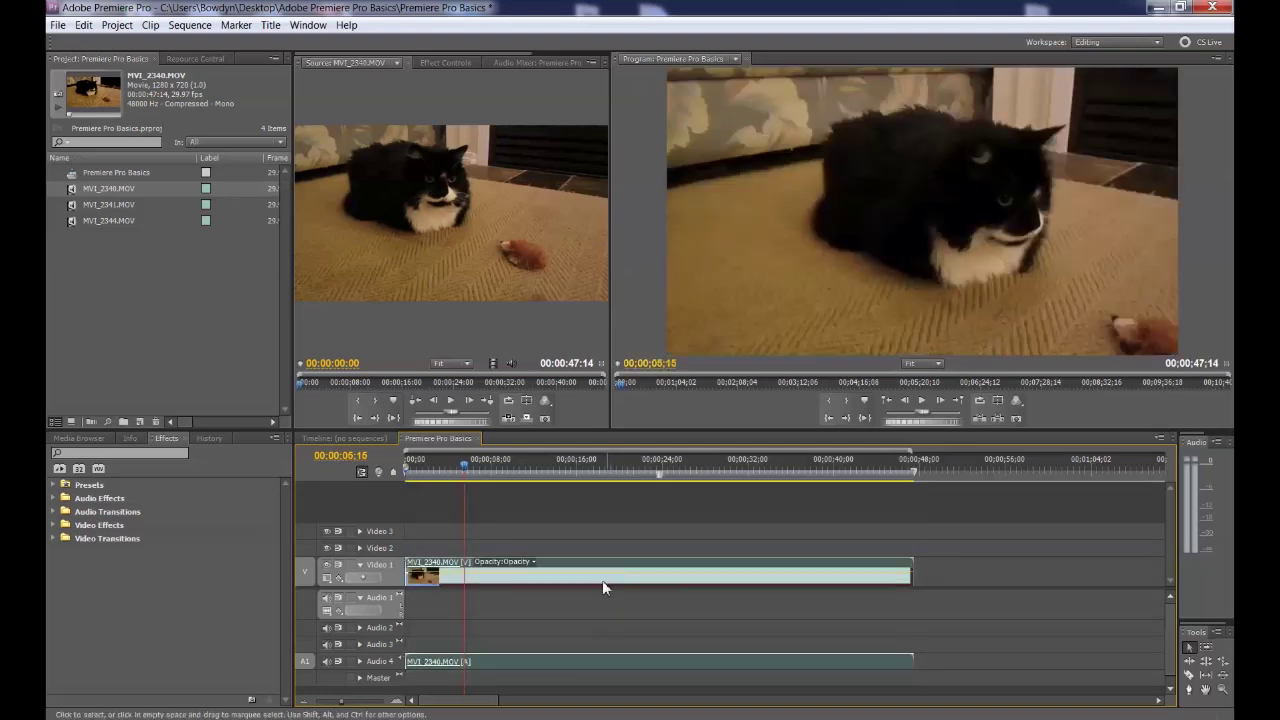
{"action": "mouse_move", "coordinate": [563, 665]}
{"action": "left_mouse_down"}
{"action": "mouse_move", "coordinate": [567, 699]}
{"action": "mouse_move", "coordinate": [565, 665]}
{"action": "left_mouse_up"}
Split MVI_2340.MOV at 00;00;05;15 with the Razor tool and move the second piece away to leave a gap of about 10 seconds
{"action": "left_click", "coordinate": [1190, 676]}
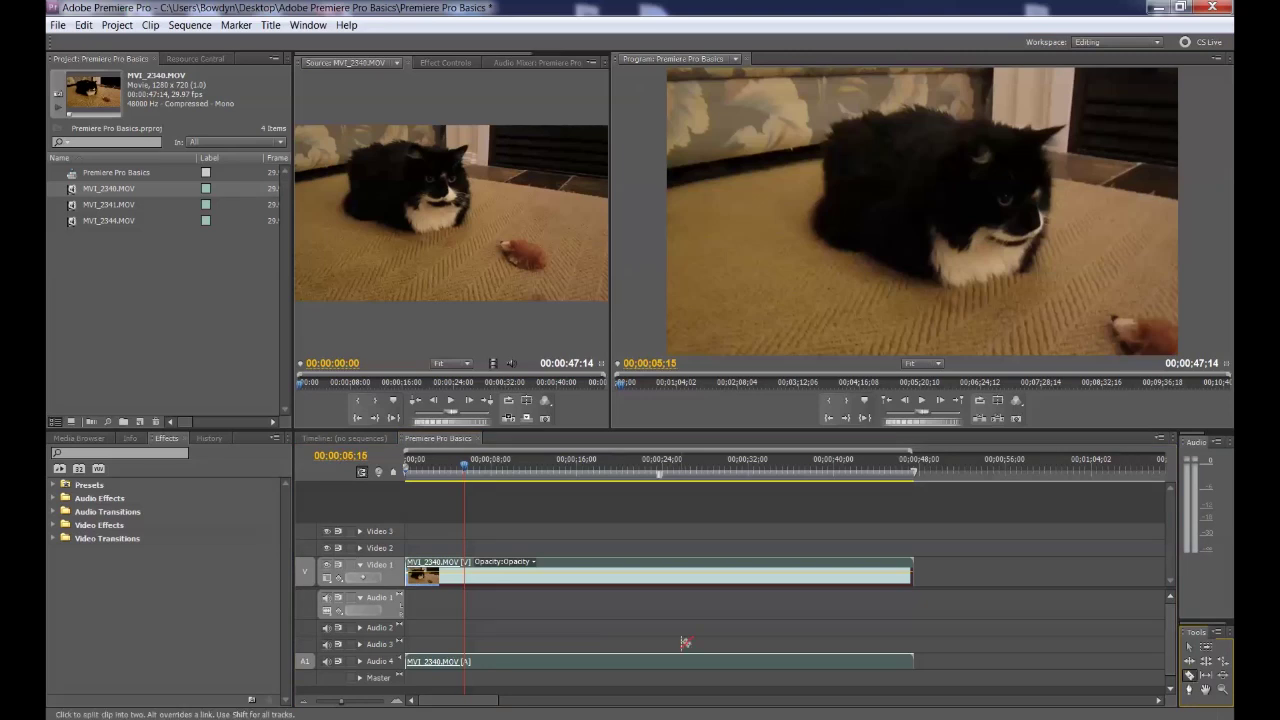
{"action": "left_click", "coordinate": [467, 566]}
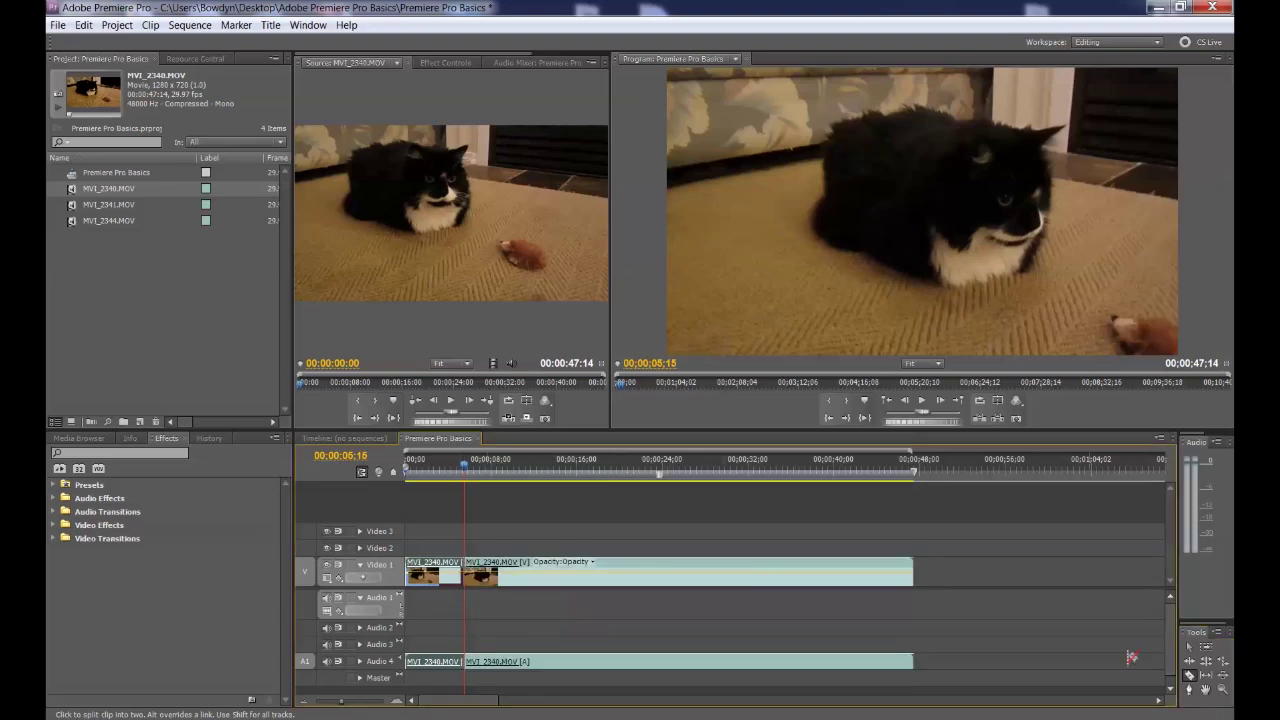
{"action": "left_click", "coordinate": [1190, 648]}
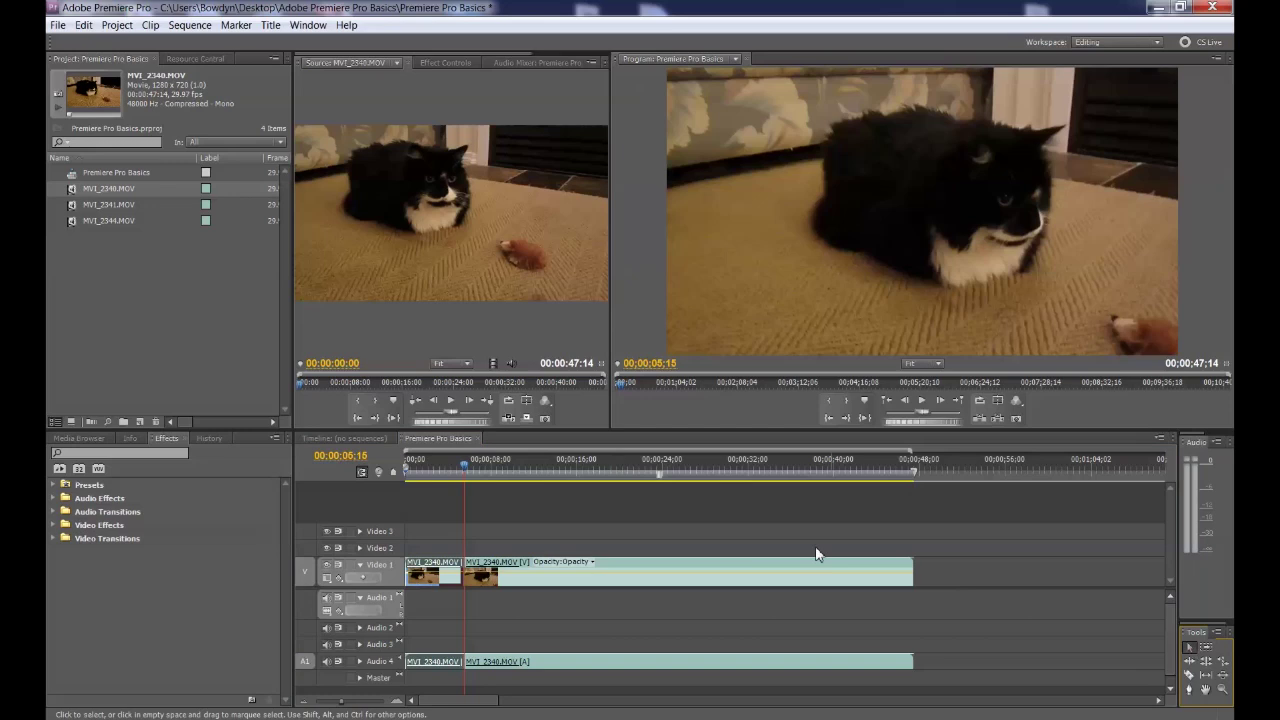
{"action": "left_click_drag", "start_coordinate": [601, 584], "coordinate": [704, 584]}
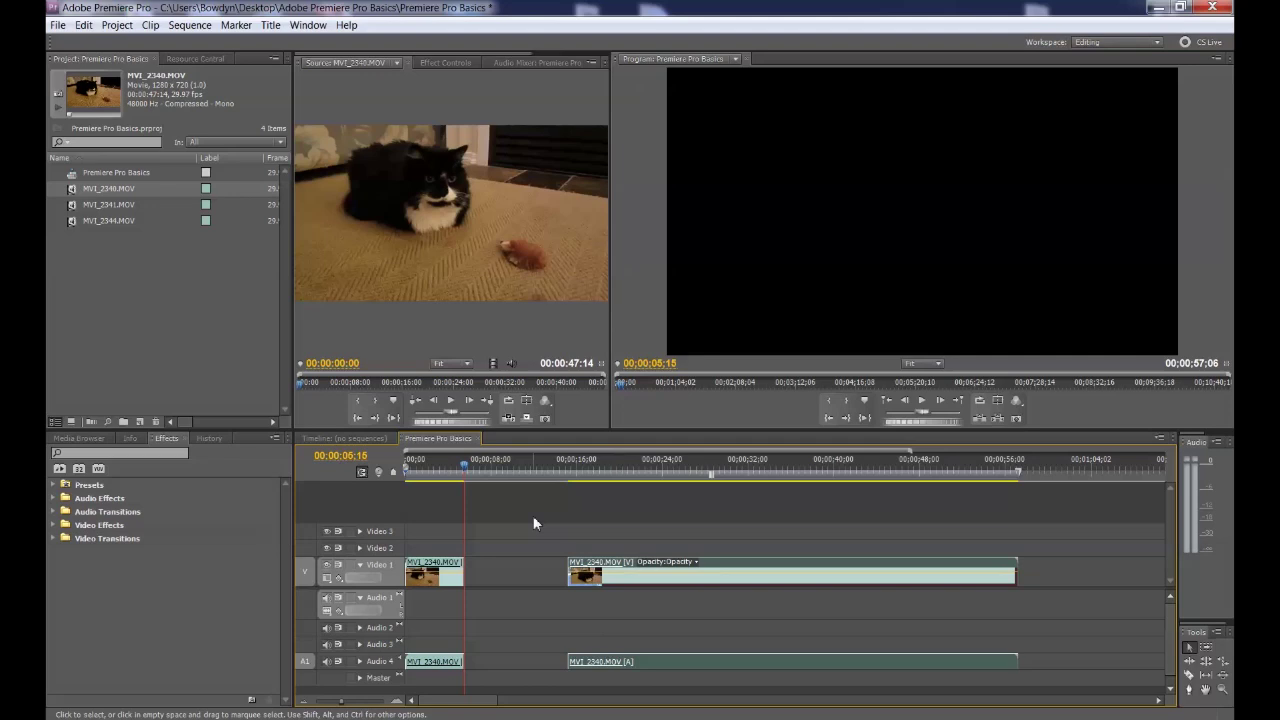
Delete the short opening piece of MVI_2340.MOV and move the remaining piece to the very start of the sequence
{"action": "left_click", "coordinate": [437, 577]}
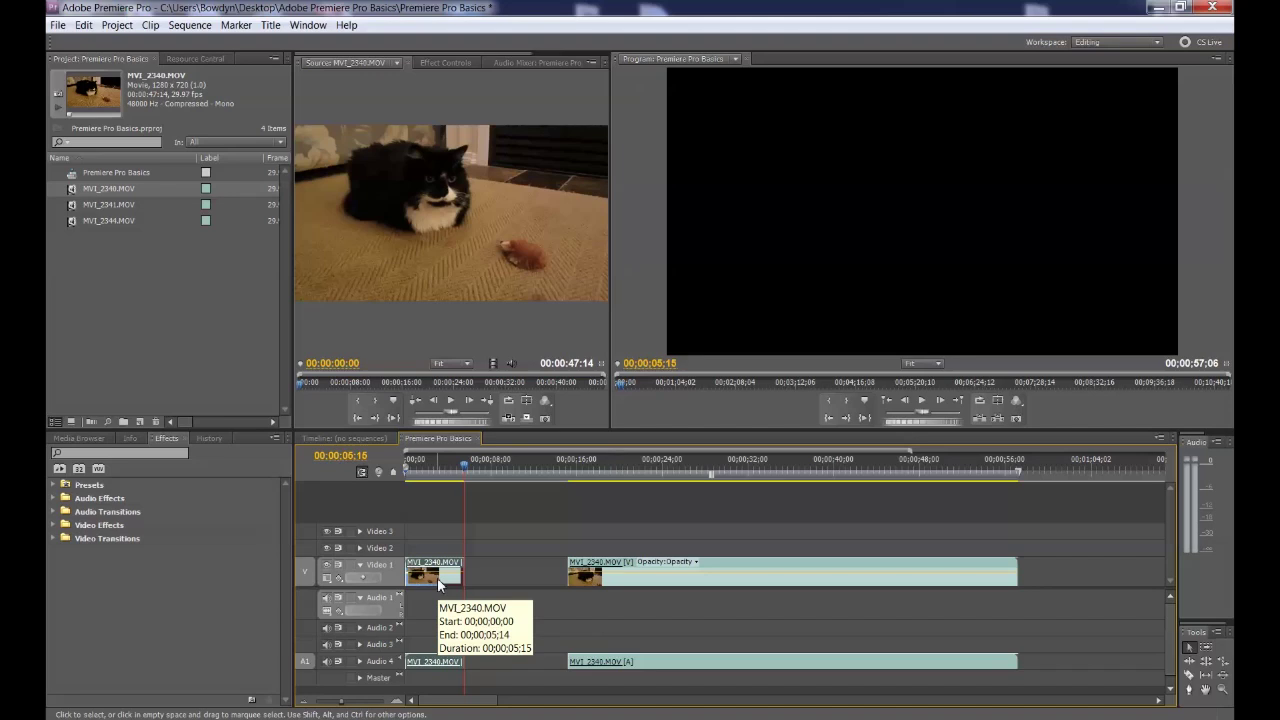
{"action": "key", "text": "Delete"}
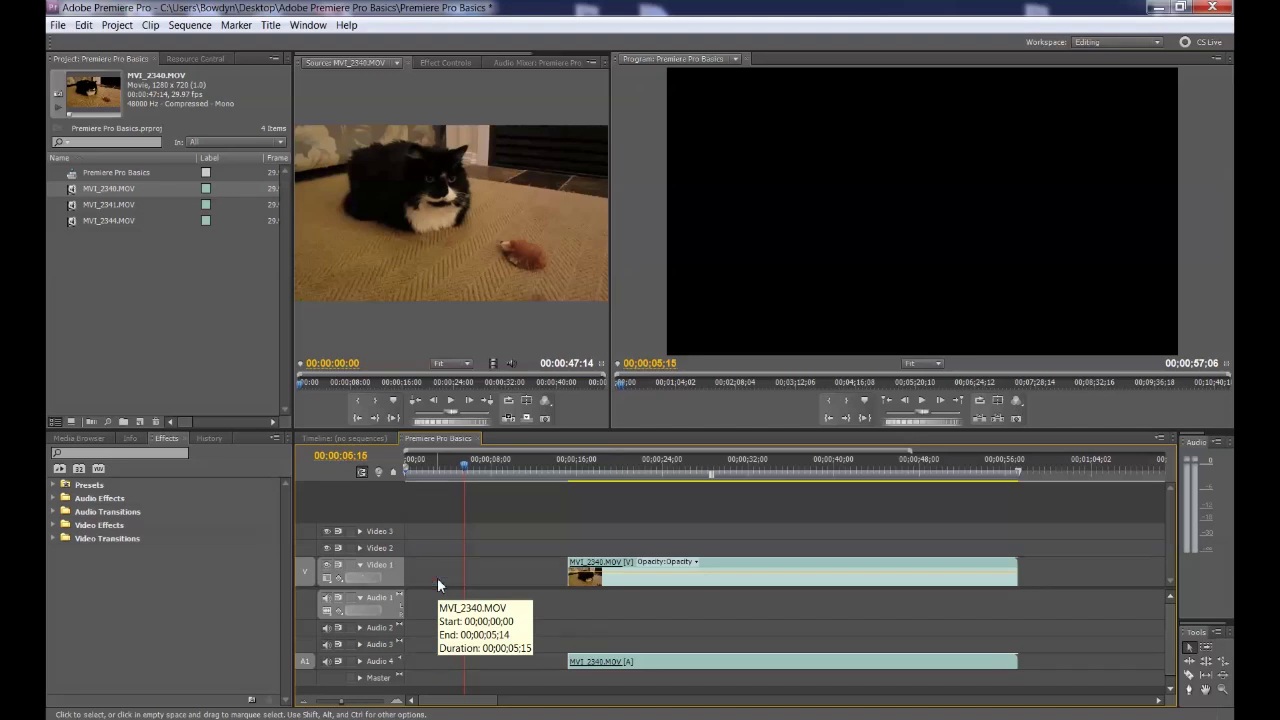
{"action": "left_click", "coordinate": [628, 580]}
{"action": "left_click_drag", "start_coordinate": [628, 580], "coordinate": [472, 582]}
Play the clip from the start, split it at 00;00;09;29 and delete the part after the cut
{"action": "left_click_drag", "start_coordinate": [465, 462], "coordinate": [406, 462]}
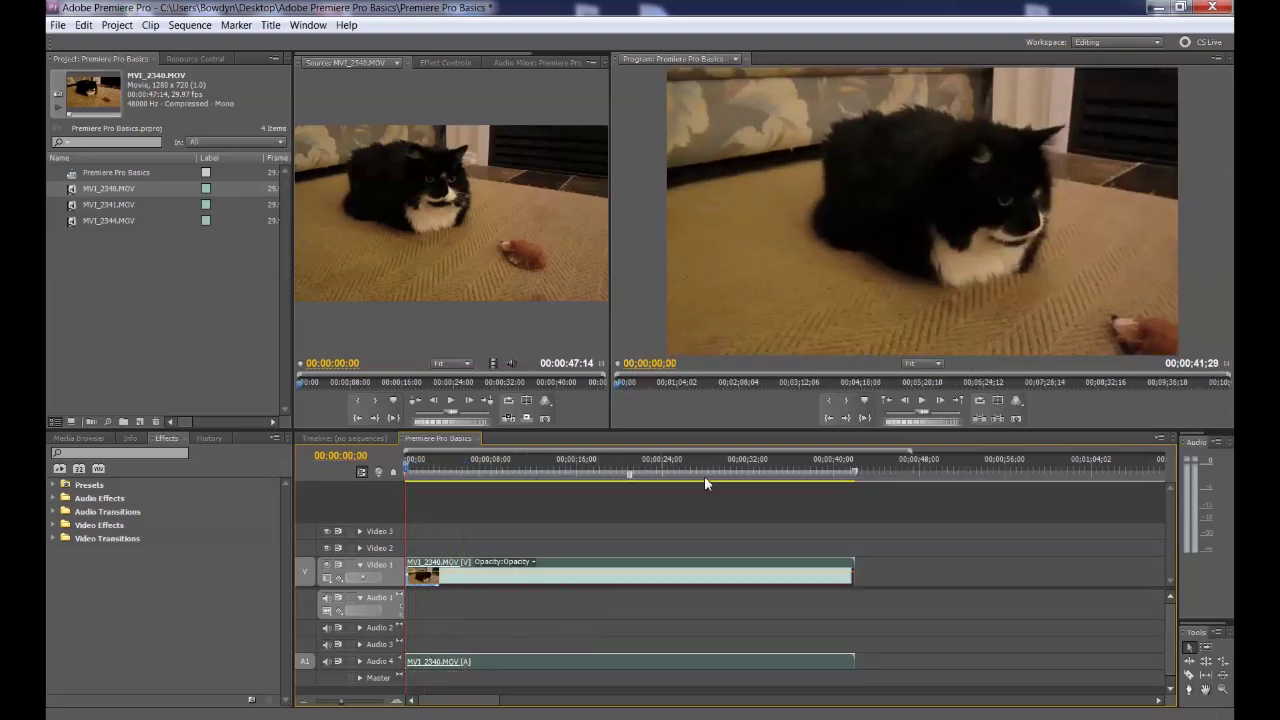
{"action": "left_click", "coordinate": [921, 402]}
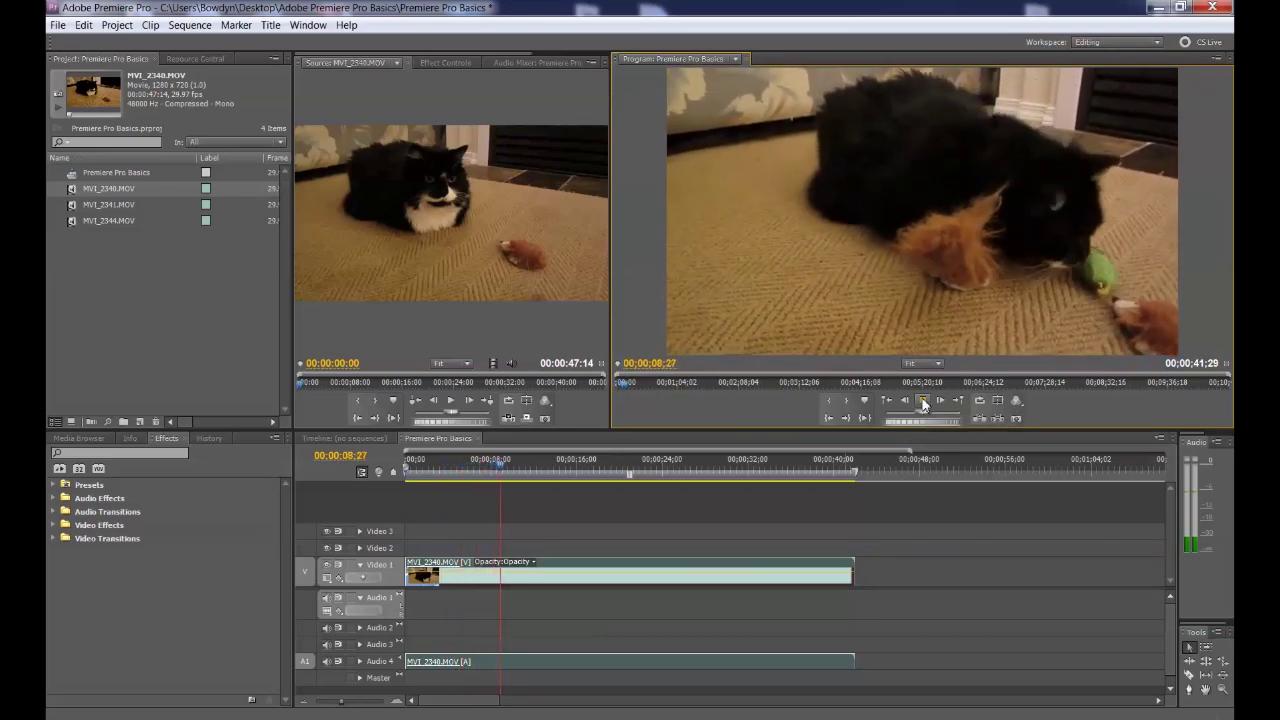
{"action": "left_click", "coordinate": [922, 401]}
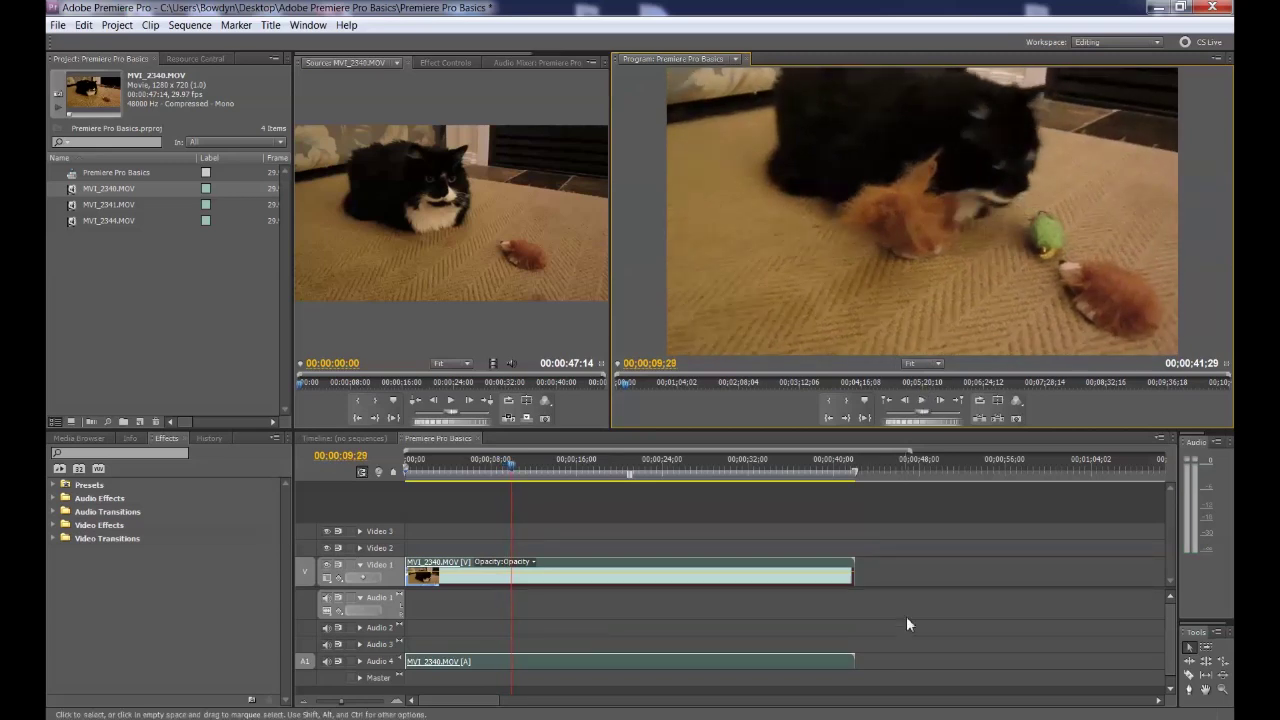
{"action": "left_click", "coordinate": [1188, 676]}
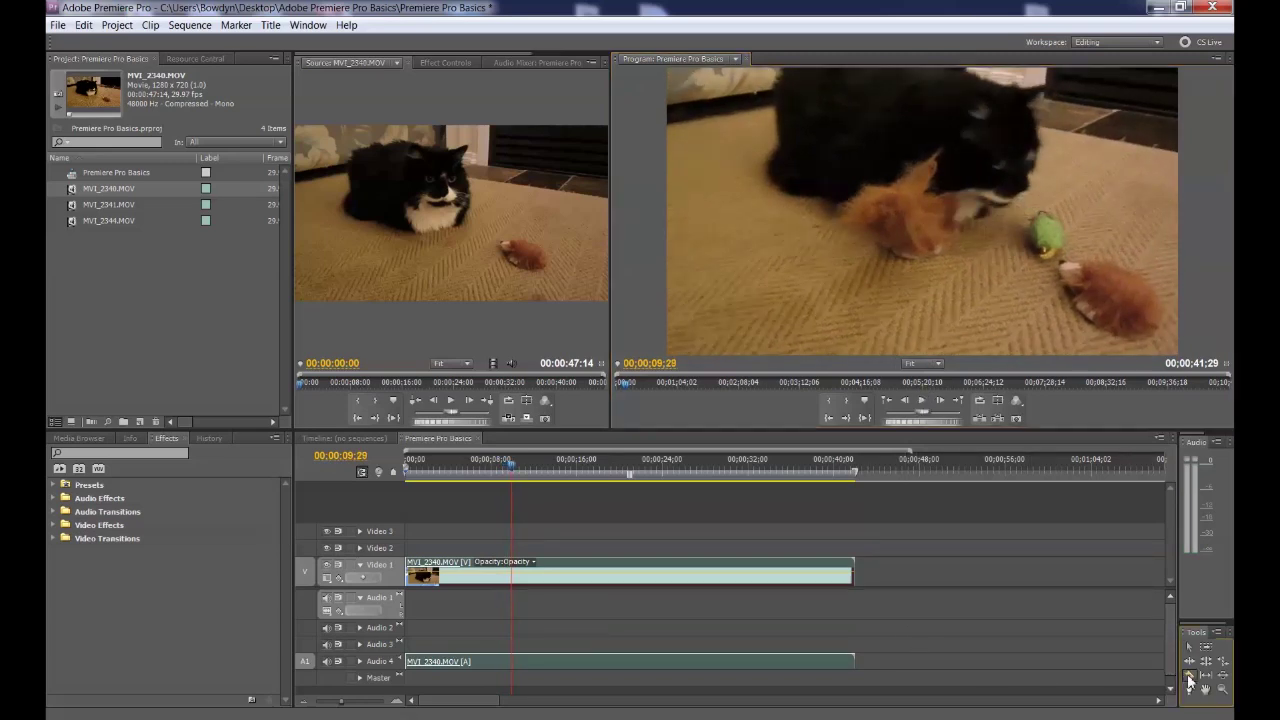
{"action": "left_click", "coordinate": [514, 572]}
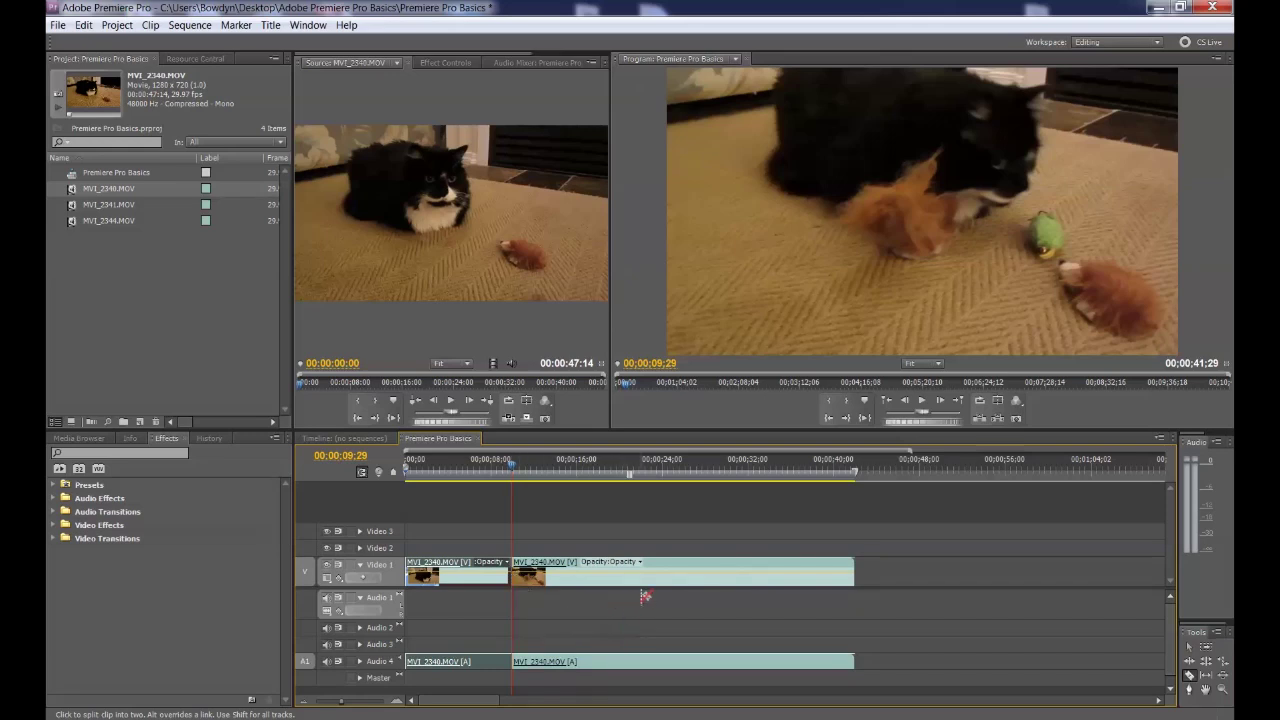
{"action": "left_click", "coordinate": [1189, 648]}
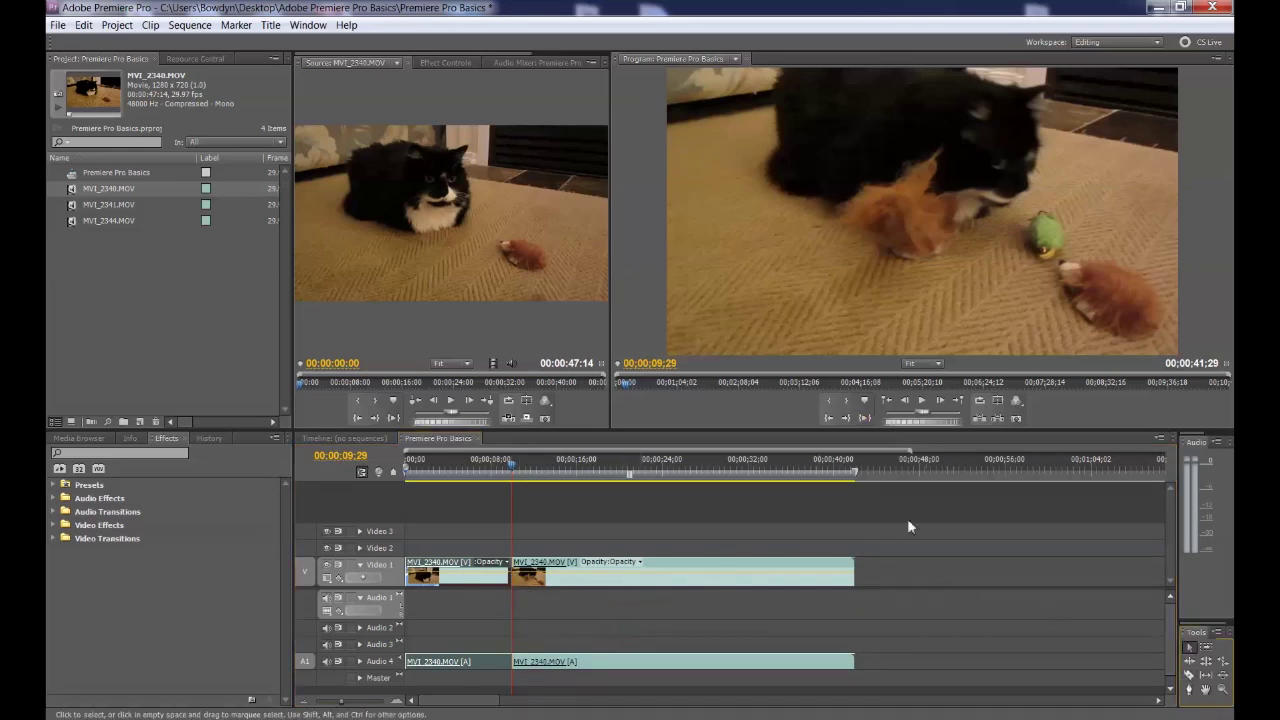
{"action": "left_click", "coordinate": [659, 584]}
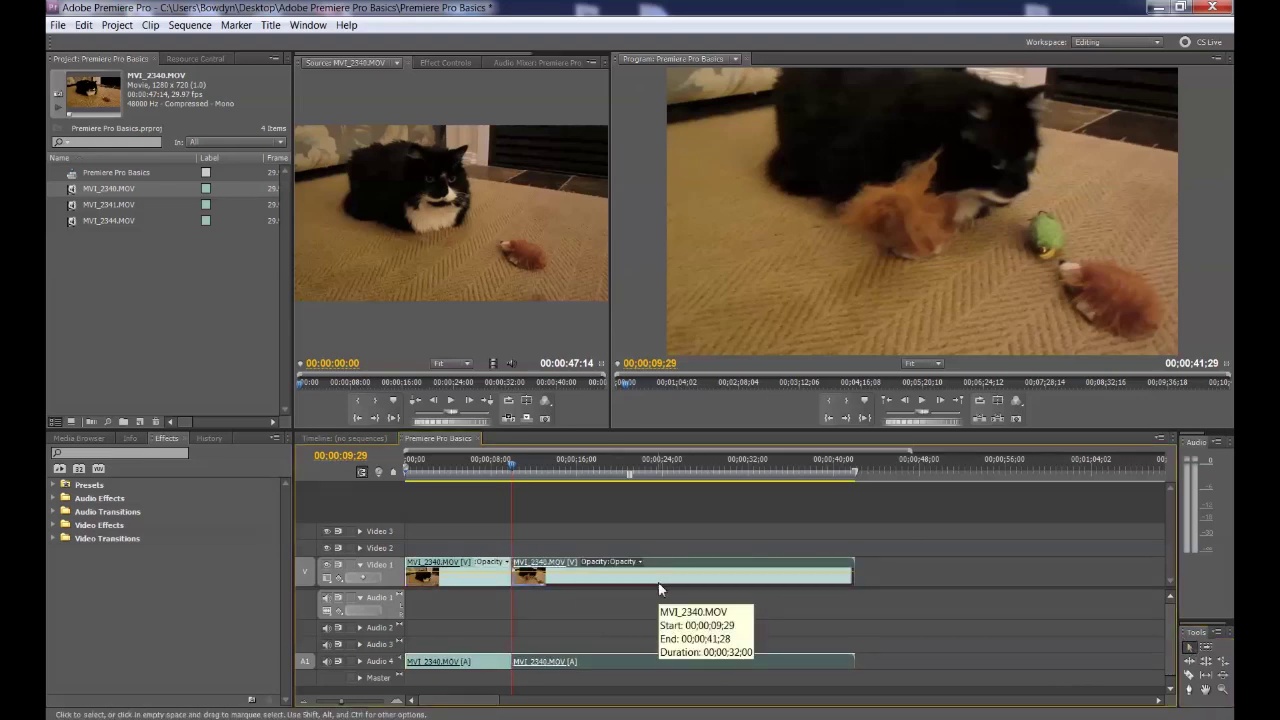
{"action": "key", "text": "Delete"}
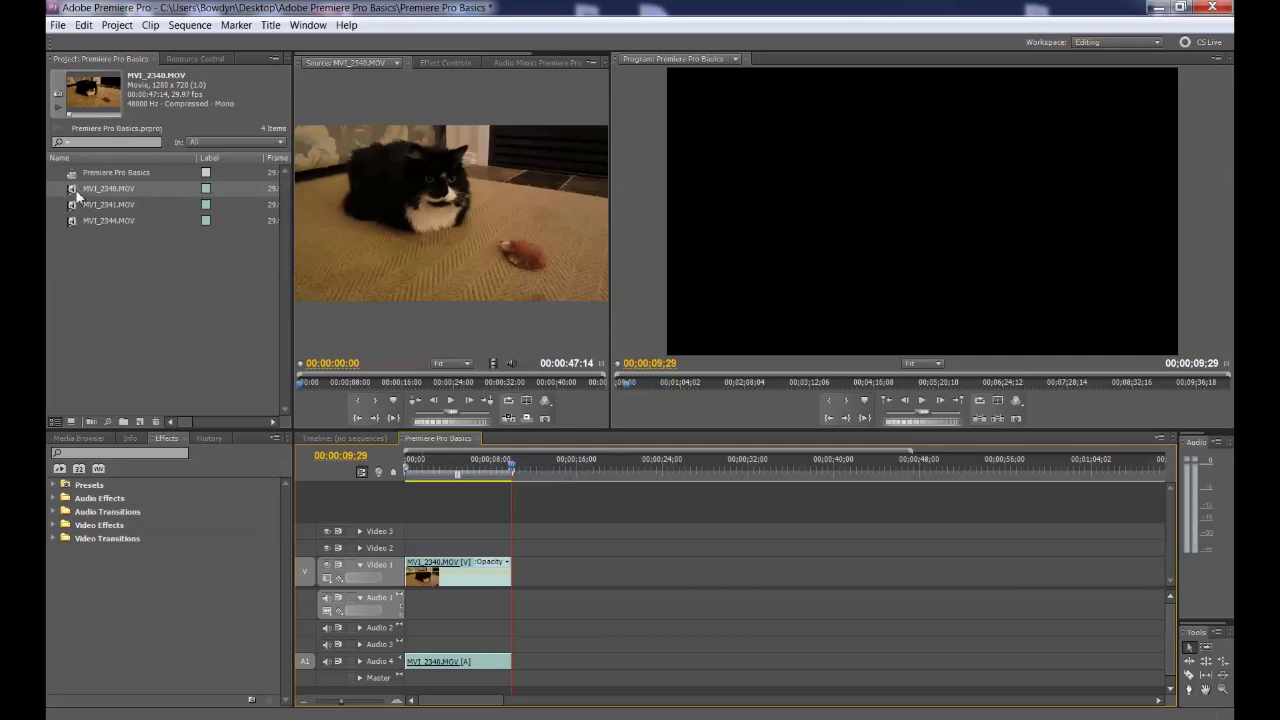
Place another full copy of MVI_2340.MOV after the trimmed clip on Video 1 and delete it
{"action": "left_click_drag", "start_coordinate": [73, 190], "coordinate": [590, 575]}
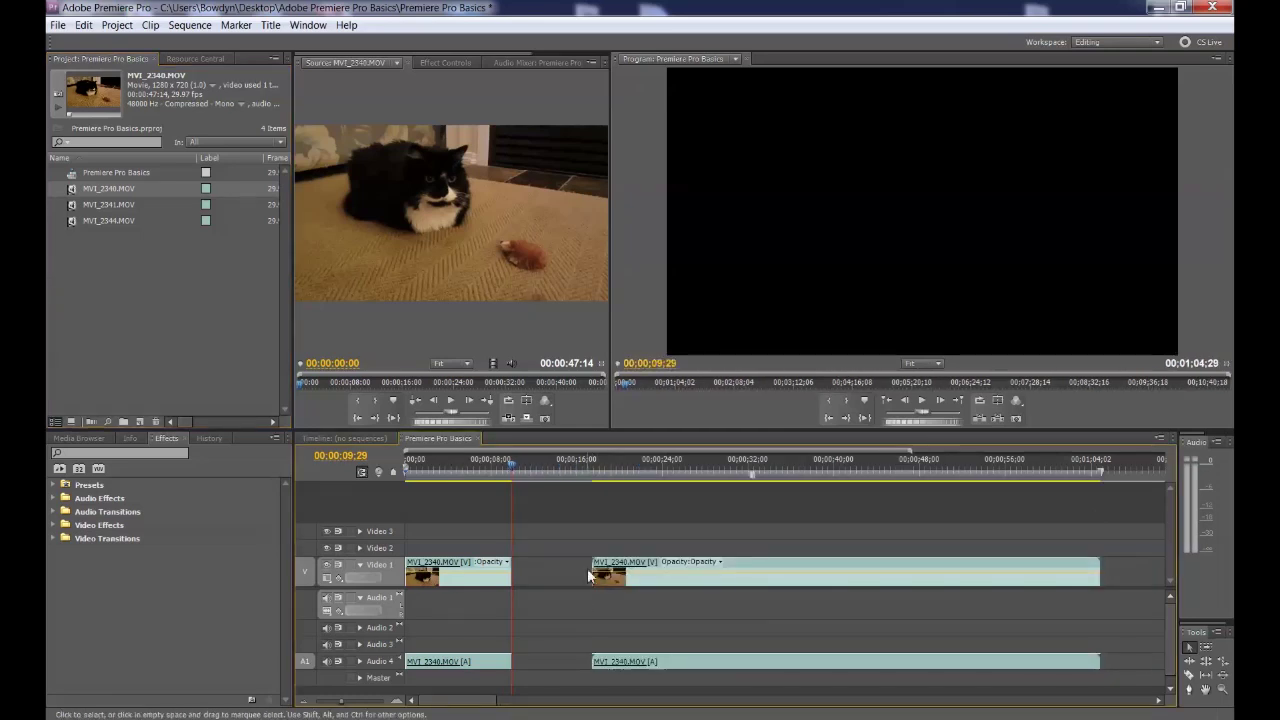
{"action": "left_click", "coordinate": [762, 587]}
{"action": "key", "text": "Delete"}
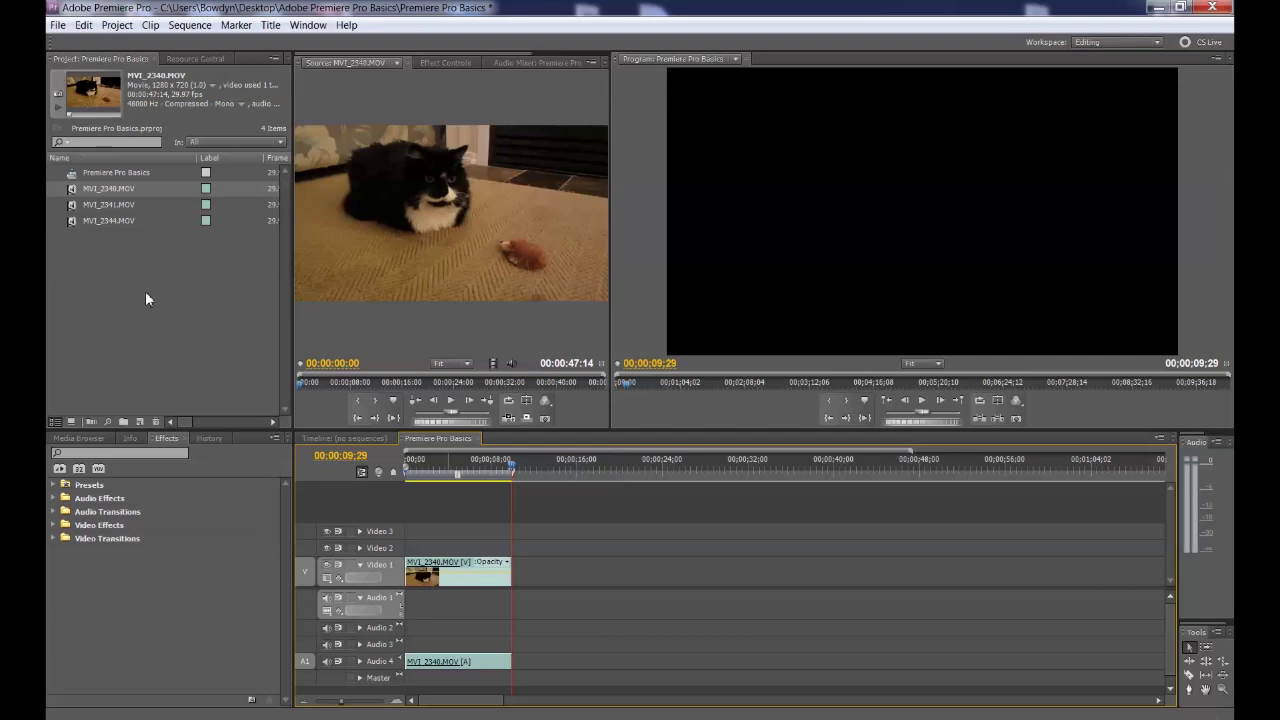
Place MVI_2344.MOV on Video 1 after the trimmed clip, starting at about 00;00;18;01 with a gap between them
{"action": "left_click", "coordinate": [73, 204]}
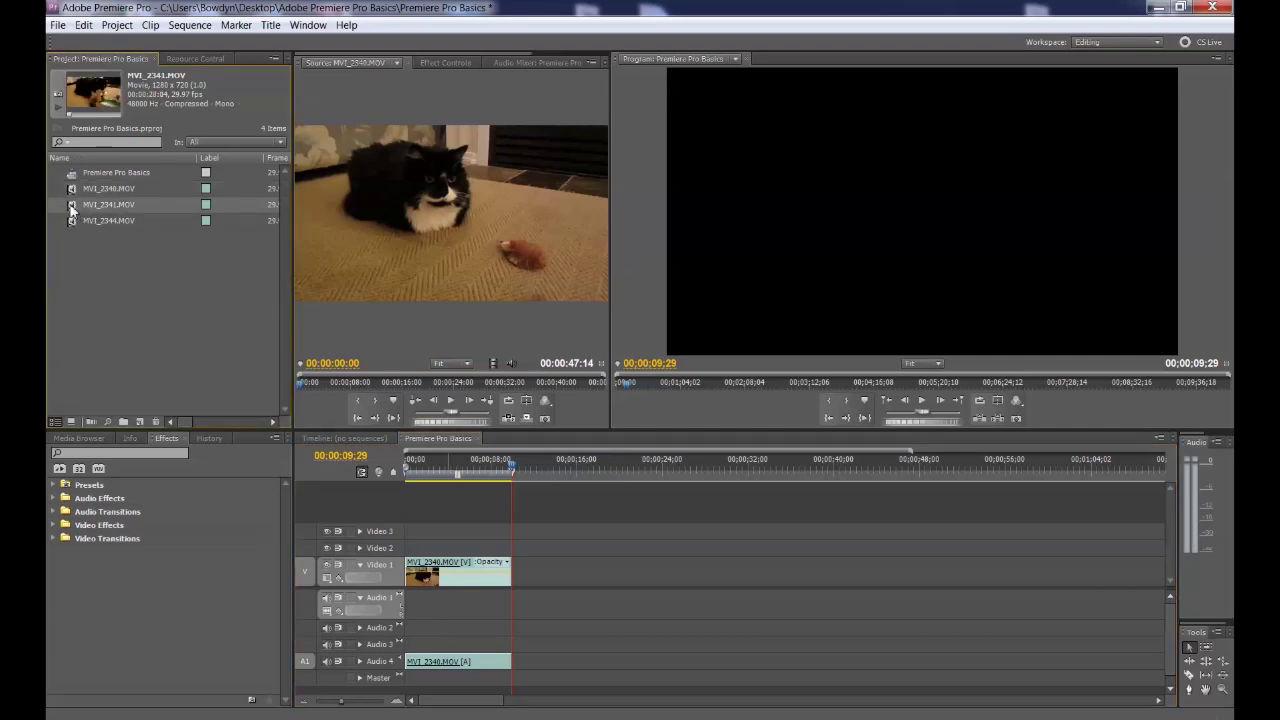
{"action": "left_click", "coordinate": [73, 219]}
{"action": "left_click_drag", "start_coordinate": [73, 219], "coordinate": [600, 587]}
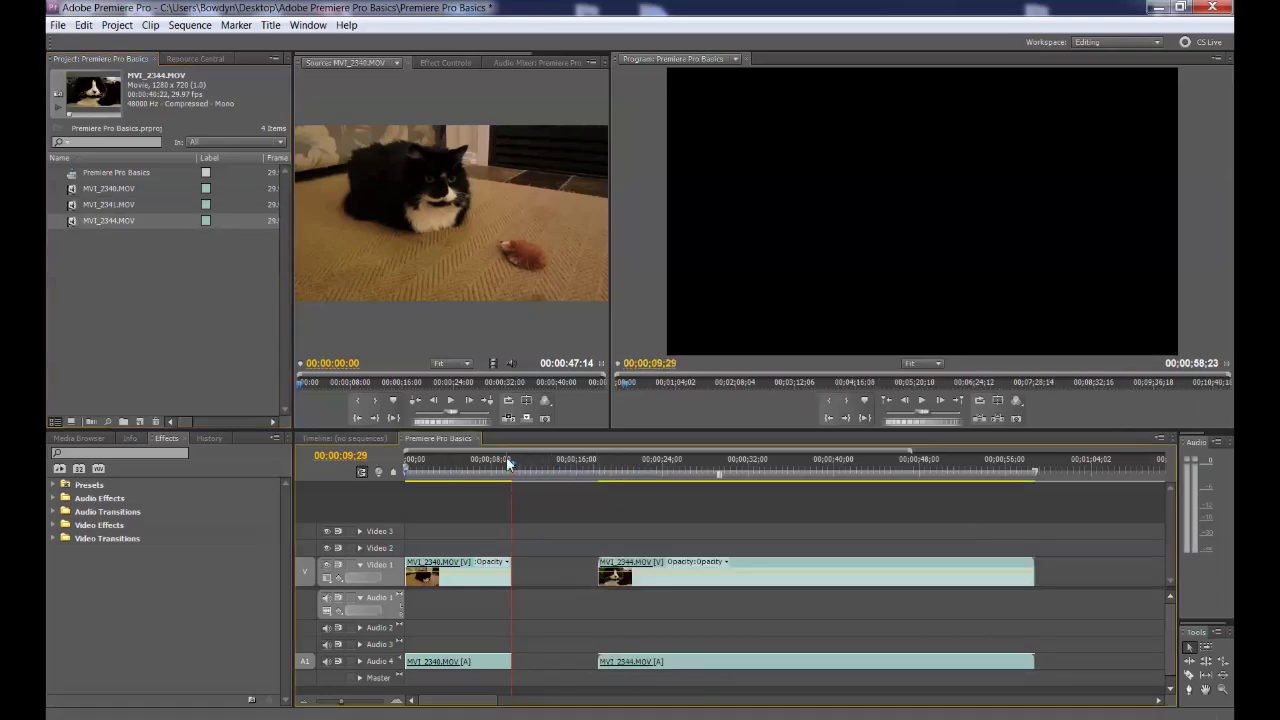
Play the opening of MVI_2344.MOV, split it at 00;00;22;22 and delete the part before the cut
{"action": "left_click_drag", "start_coordinate": [515, 472], "coordinate": [610, 473]}
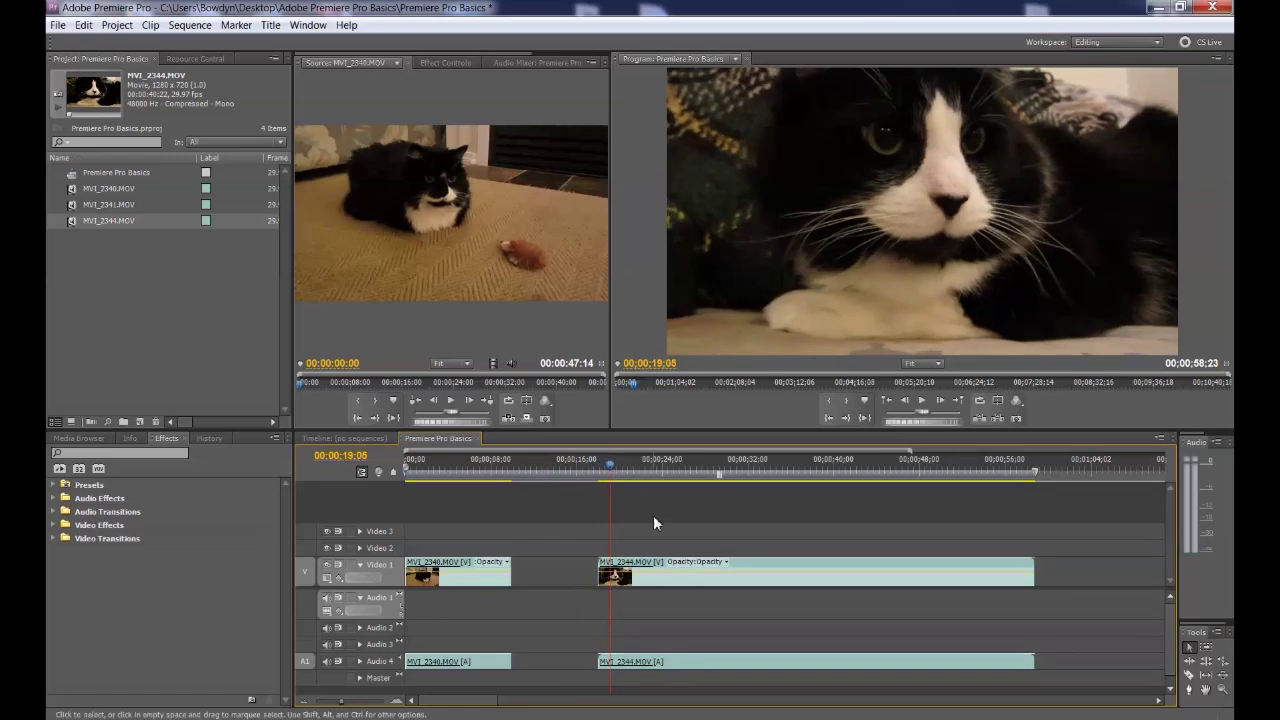
{"action": "left_click", "coordinate": [922, 400]}
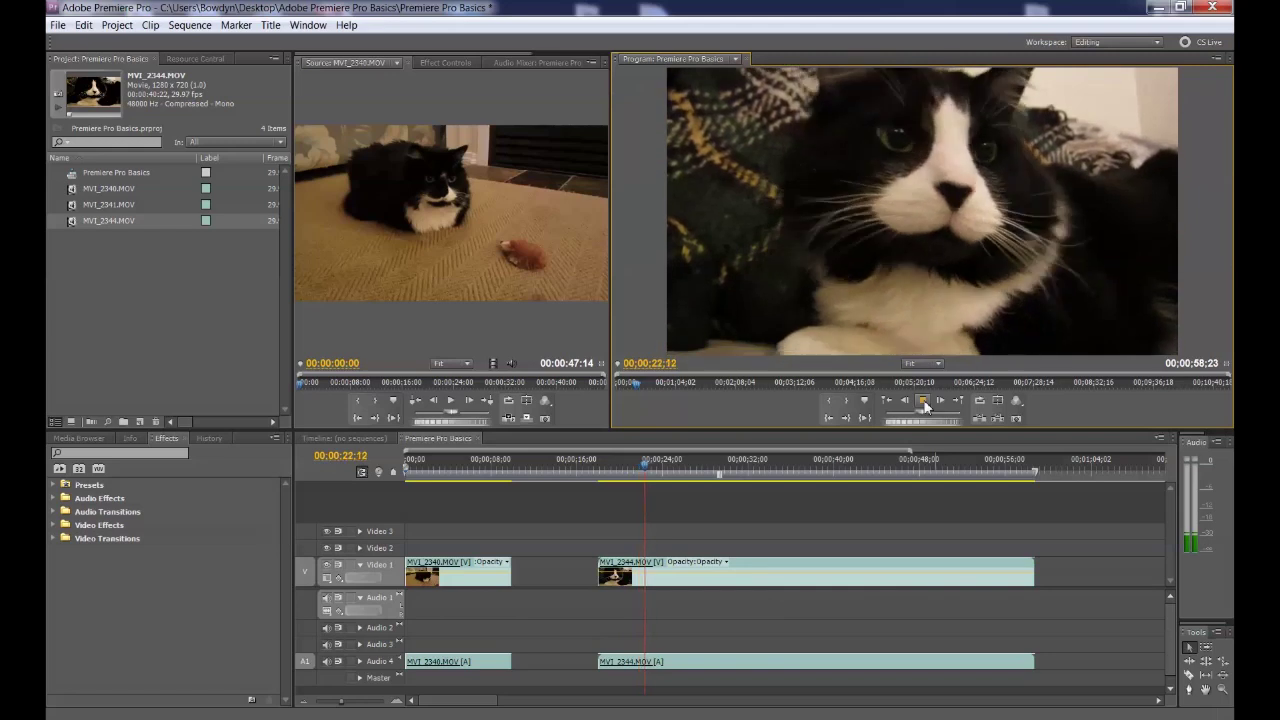
{"action": "left_click", "coordinate": [922, 400]}
{"action": "left_click", "coordinate": [1189, 676]}
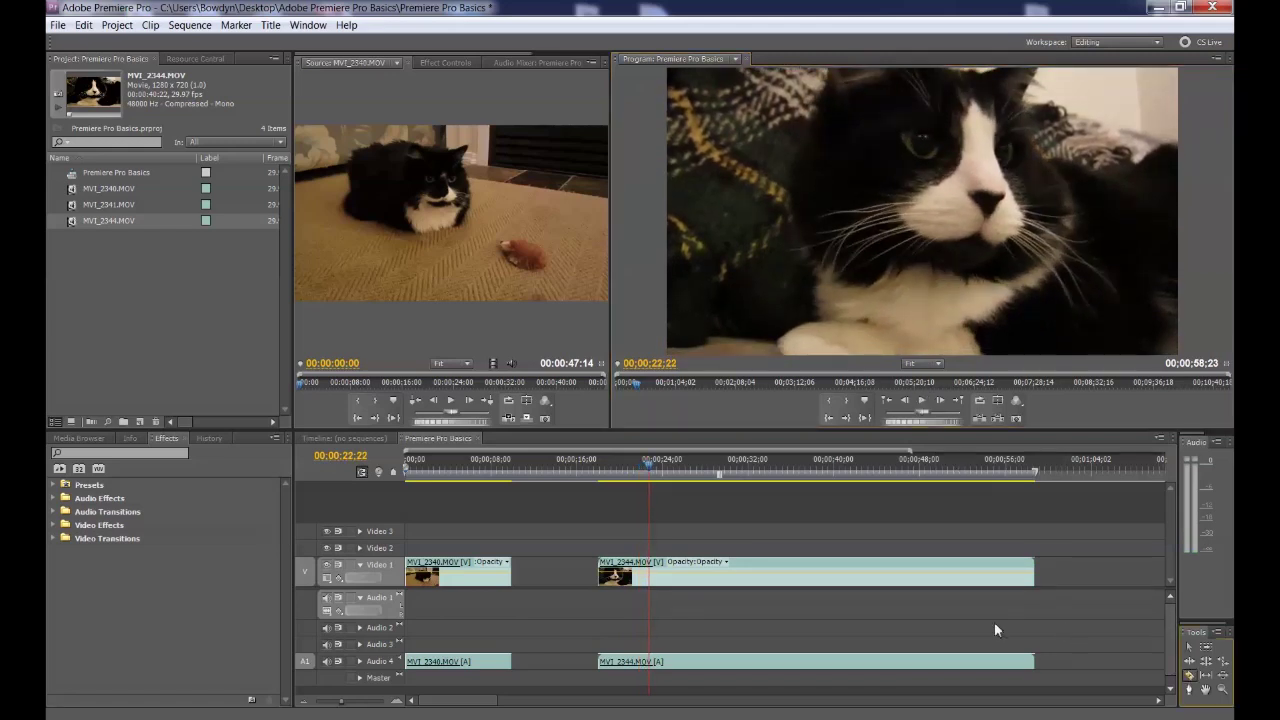
{"action": "left_click", "coordinate": [651, 563]}
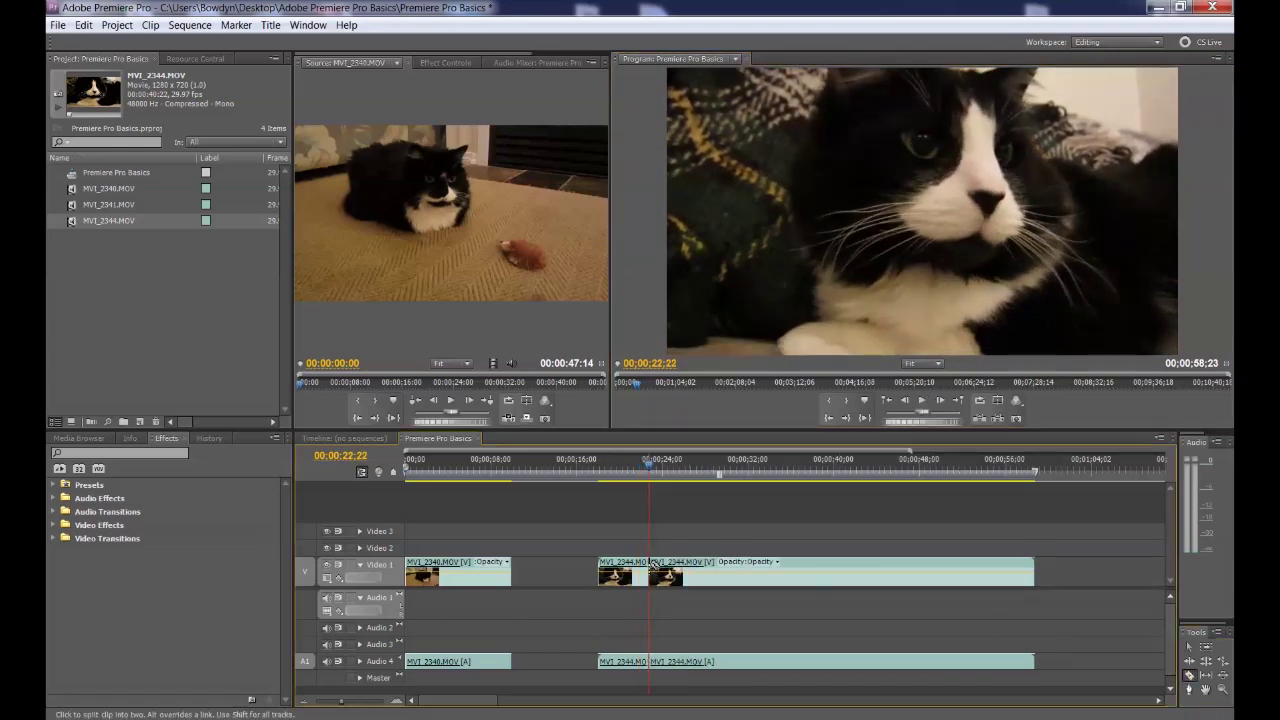
{"action": "left_click", "coordinate": [1189, 646]}
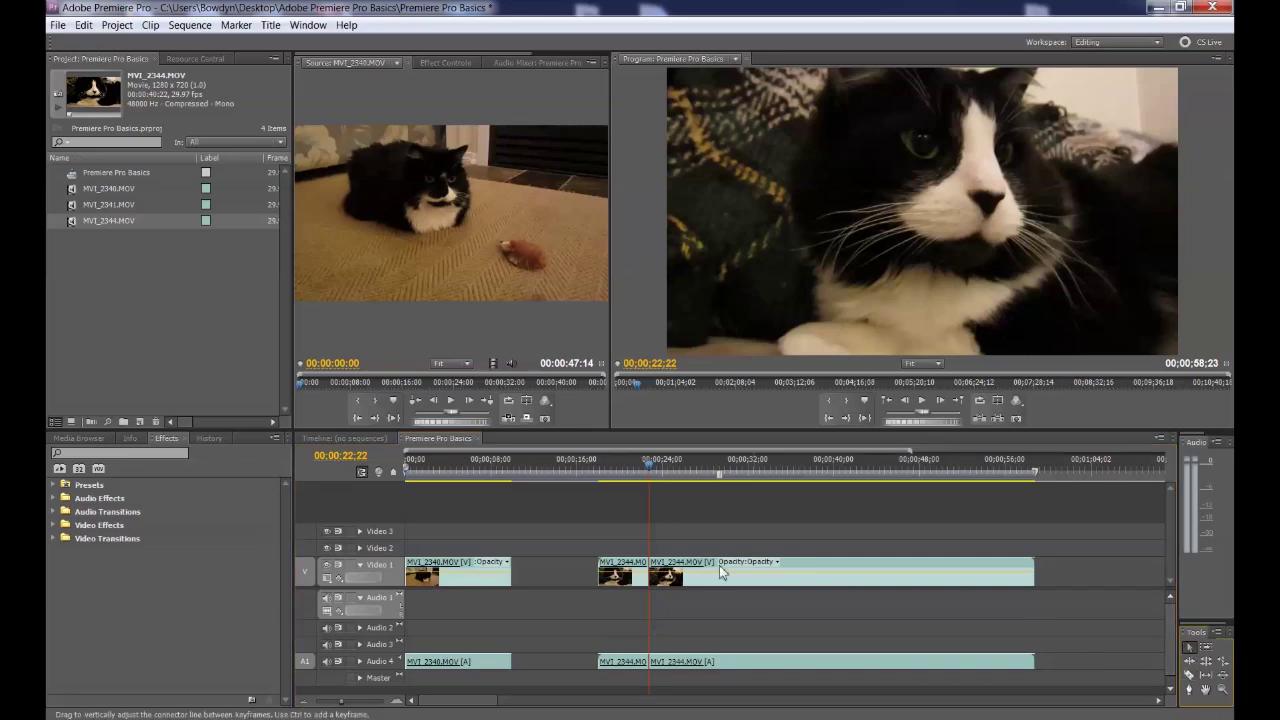
{"action": "left_click", "coordinate": [618, 582]}
{"action": "key", "text": "Delete"}
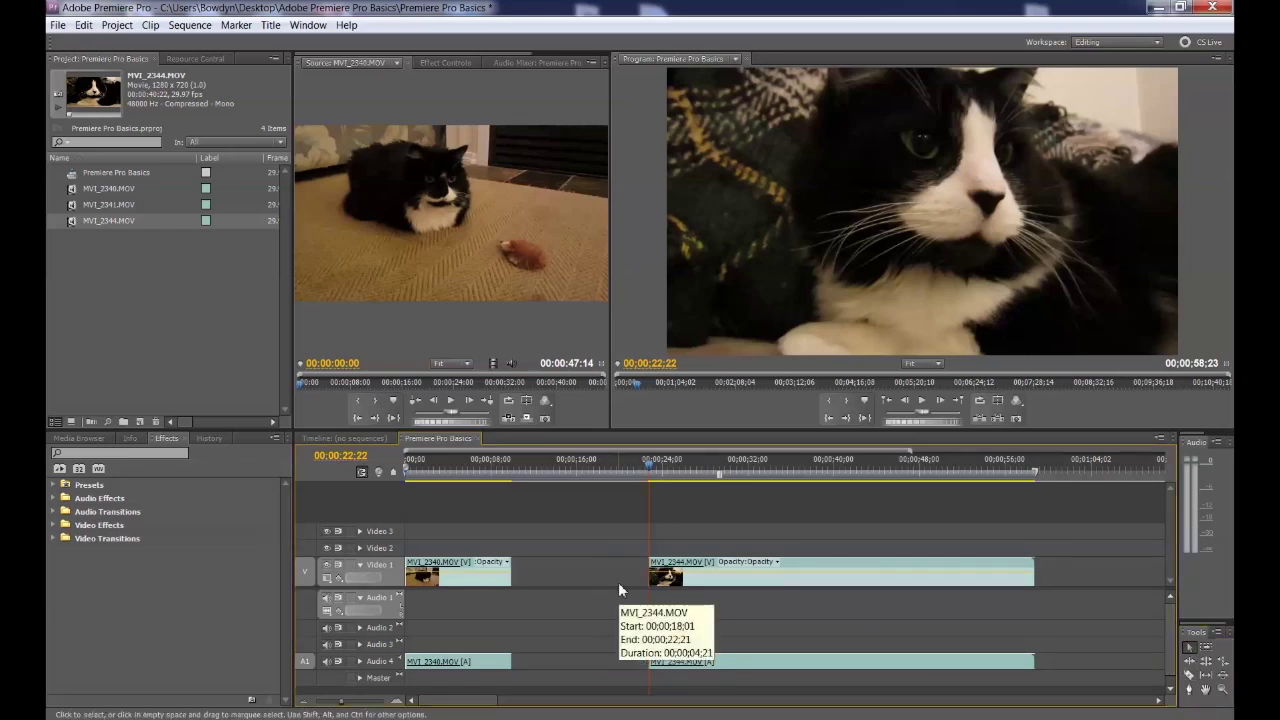
Play MVI_2344.MOV onward to about 00;00;30;01 and step back frame by frame to 00;00;29;19
{"action": "left_click", "coordinate": [921, 400]}
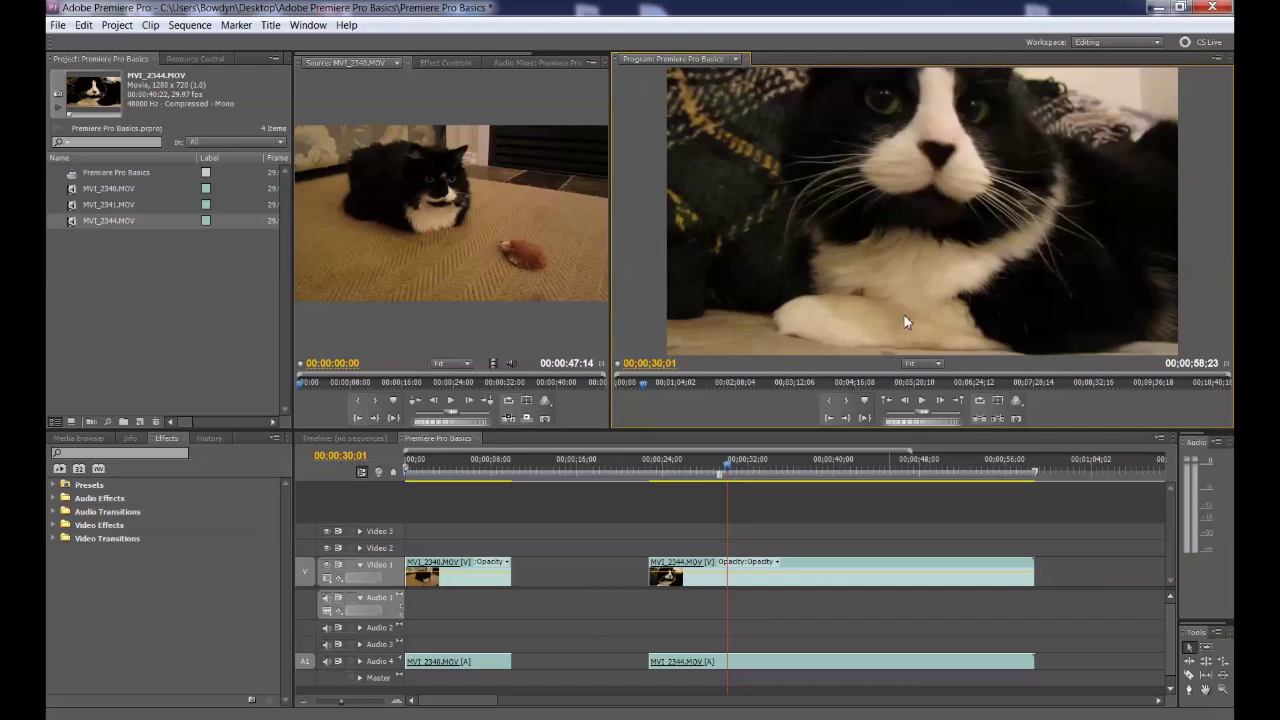
{"action": "left_click", "coordinate": [908, 403]}
{"action": "left_click", "coordinate": [908, 403]}
{"action": "left_click", "coordinate": [908, 403]}
{"action": "left_click", "coordinate": [908, 403]}
{"action": "left_click", "coordinate": [907, 400]}
{"action": "left_click", "coordinate": [907, 400]}
{"action": "left_click", "coordinate": [907, 400]}
{"action": "left_click", "coordinate": [907, 400]}
{"action": "left_click", "coordinate": [907, 398]}
{"action": "left_click", "coordinate": [907, 398]}
{"action": "left_click", "coordinate": [907, 398]}
{"action": "left_click", "coordinate": [907, 398]}
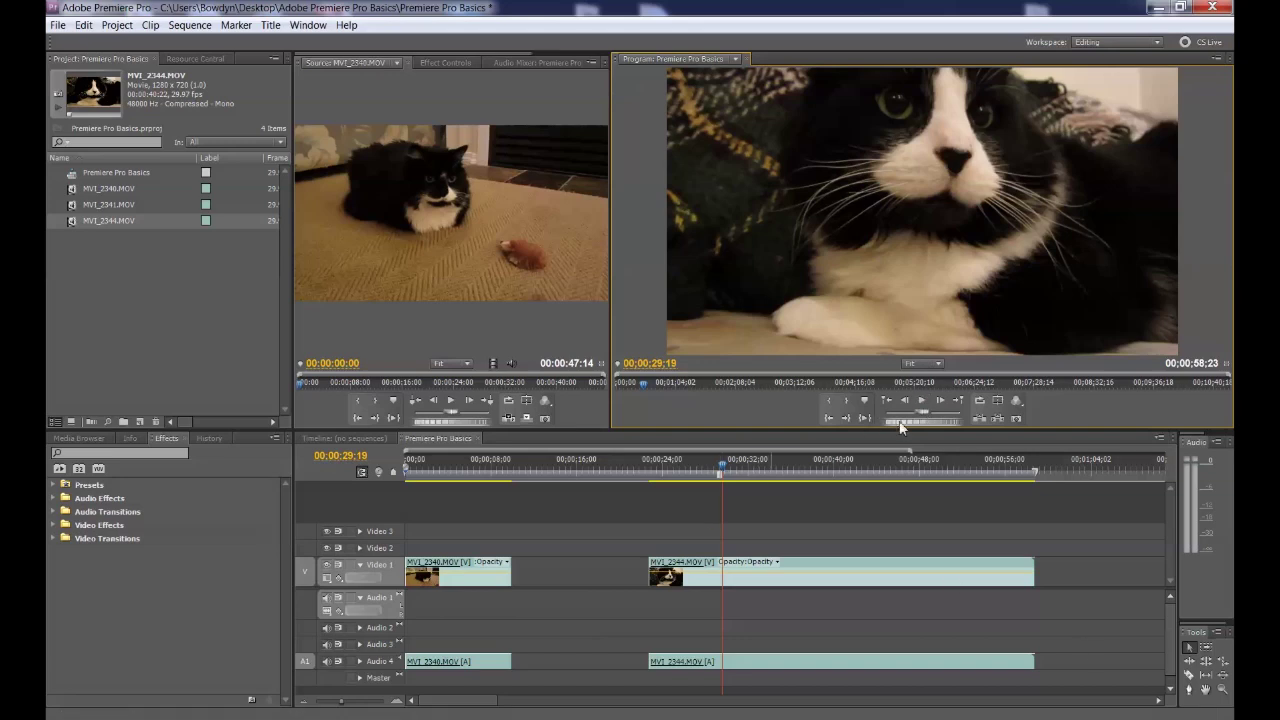
Split MVI_2344.MOV at the playhead with the Razor tool and delete the part after the cut
{"action": "left_click", "coordinate": [1191, 675]}
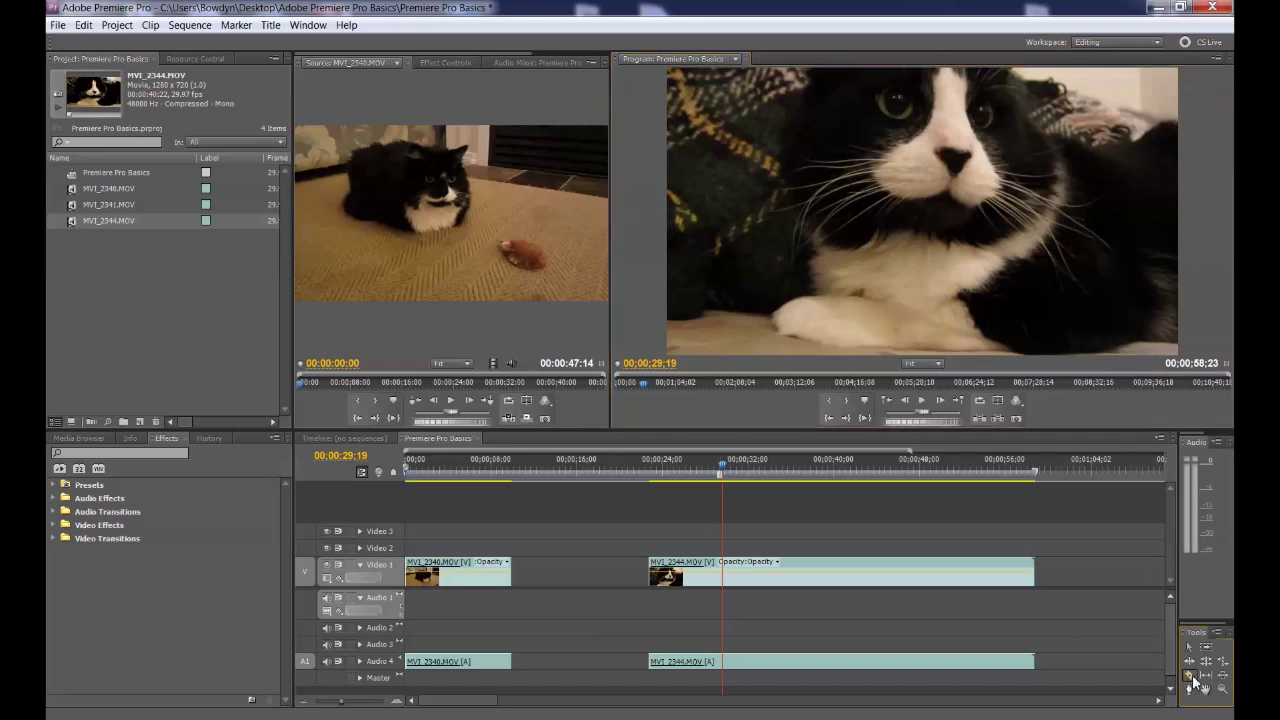
{"action": "left_click", "coordinate": [723, 580]}
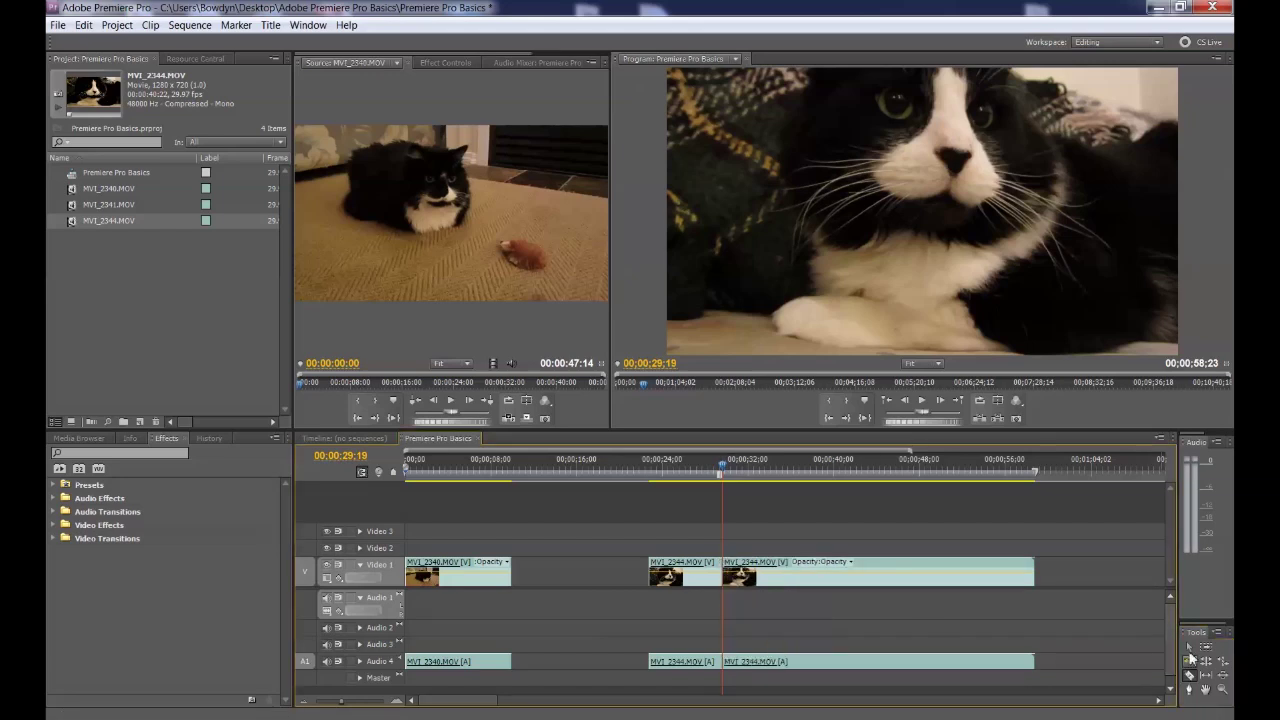
{"action": "left_click", "coordinate": [1188, 646]}
{"action": "left_click", "coordinate": [921, 582]}
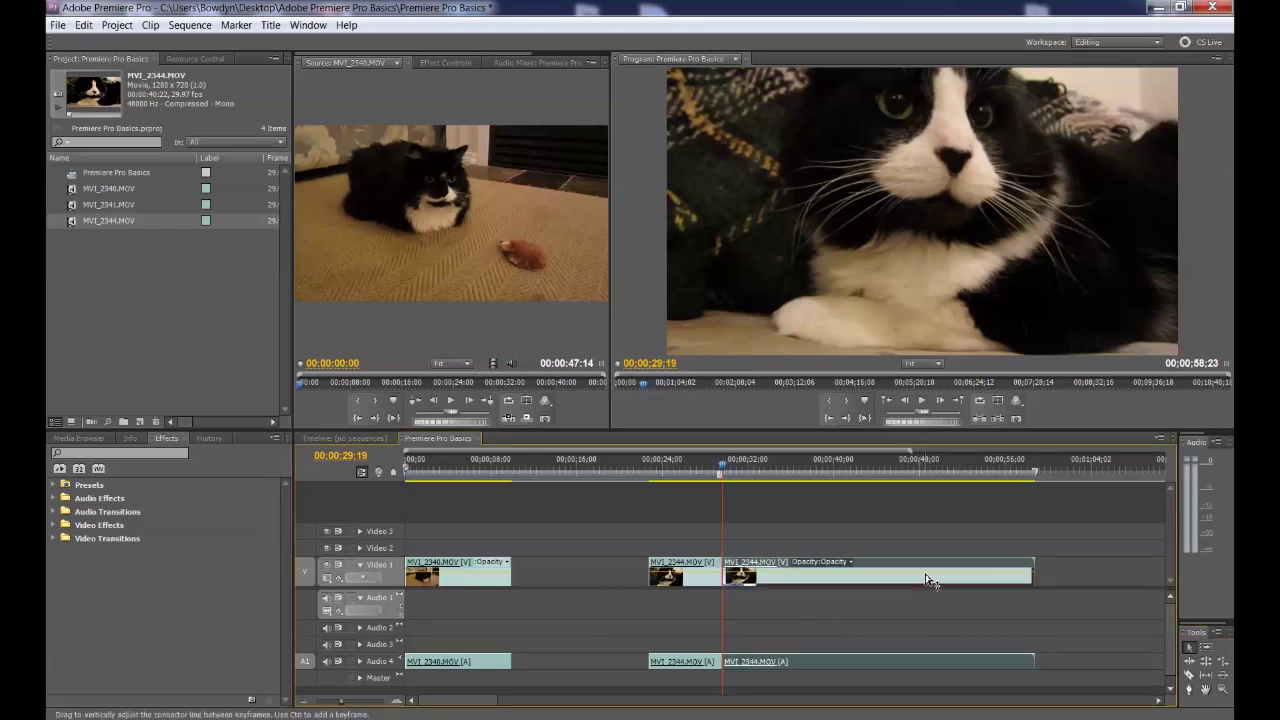
{"action": "key", "text": "Delete"}
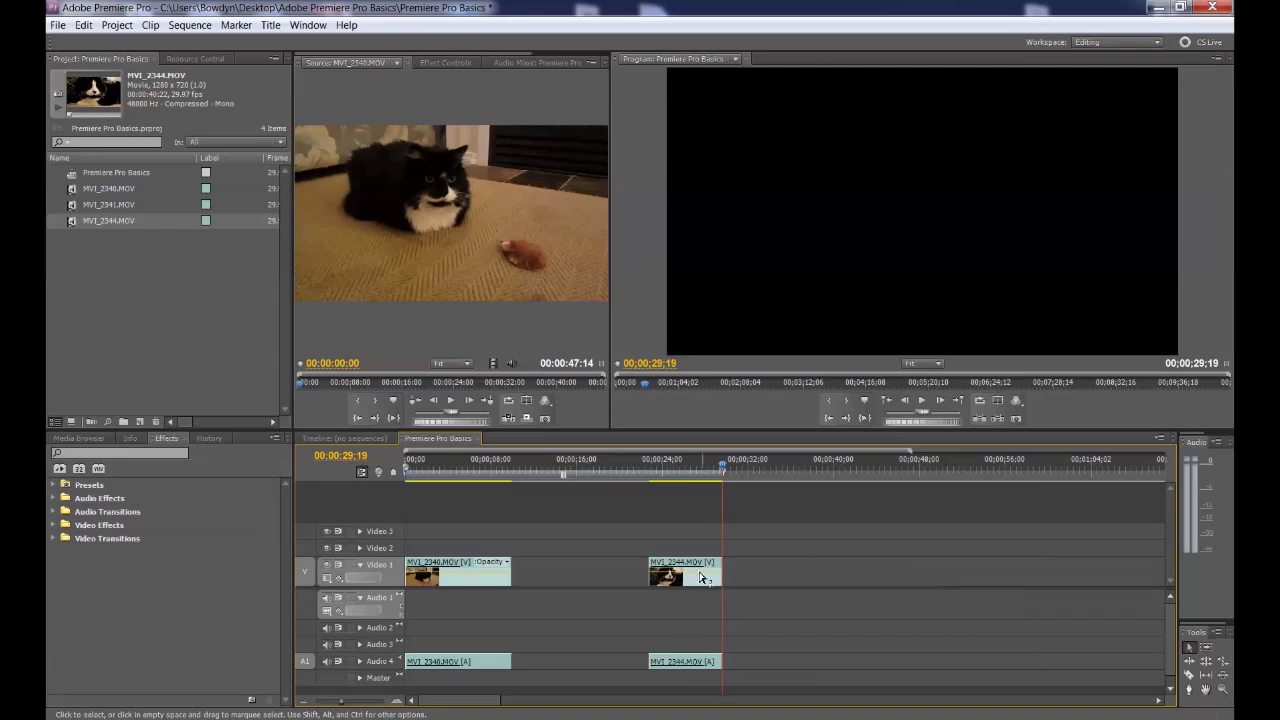
Move the trimmed MVI_2344.MOV on Video 1 against the end of MVI_2340.MOV to close the gap
{"action": "left_click_drag", "start_coordinate": [697, 580], "coordinate": [607, 584]}
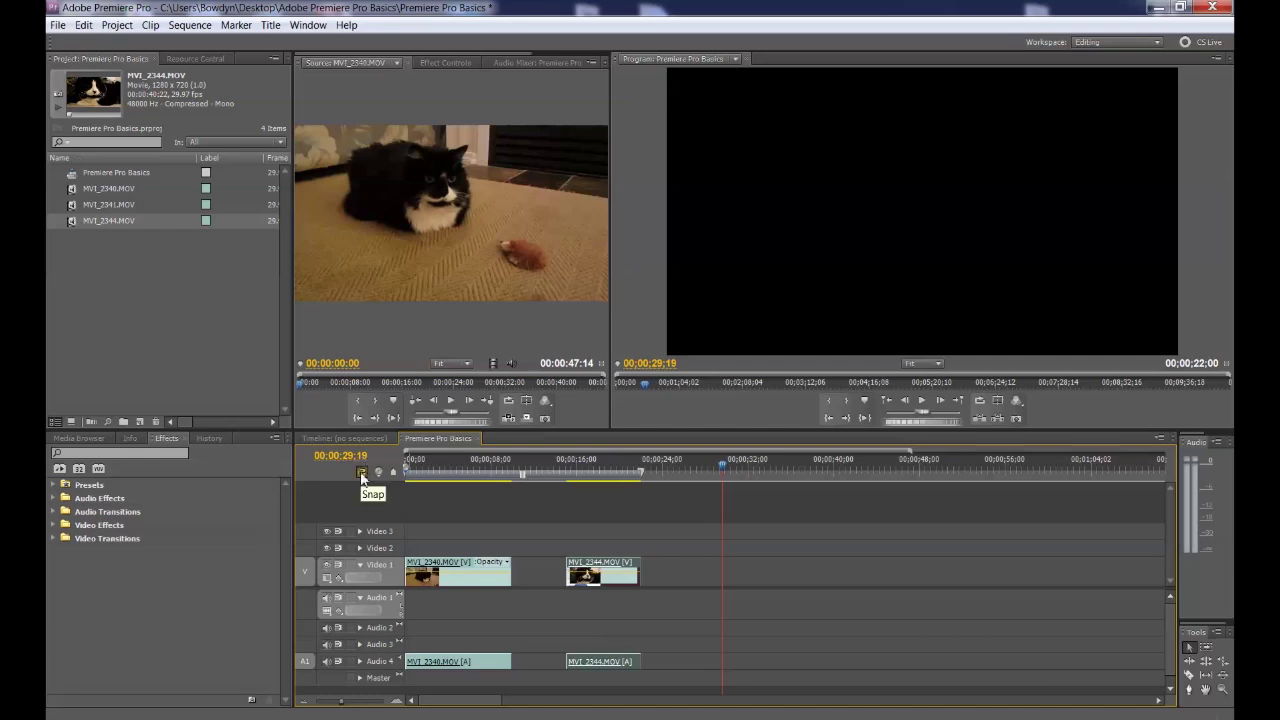
{"action": "left_click_drag", "start_coordinate": [589, 587], "coordinate": [546, 588]}
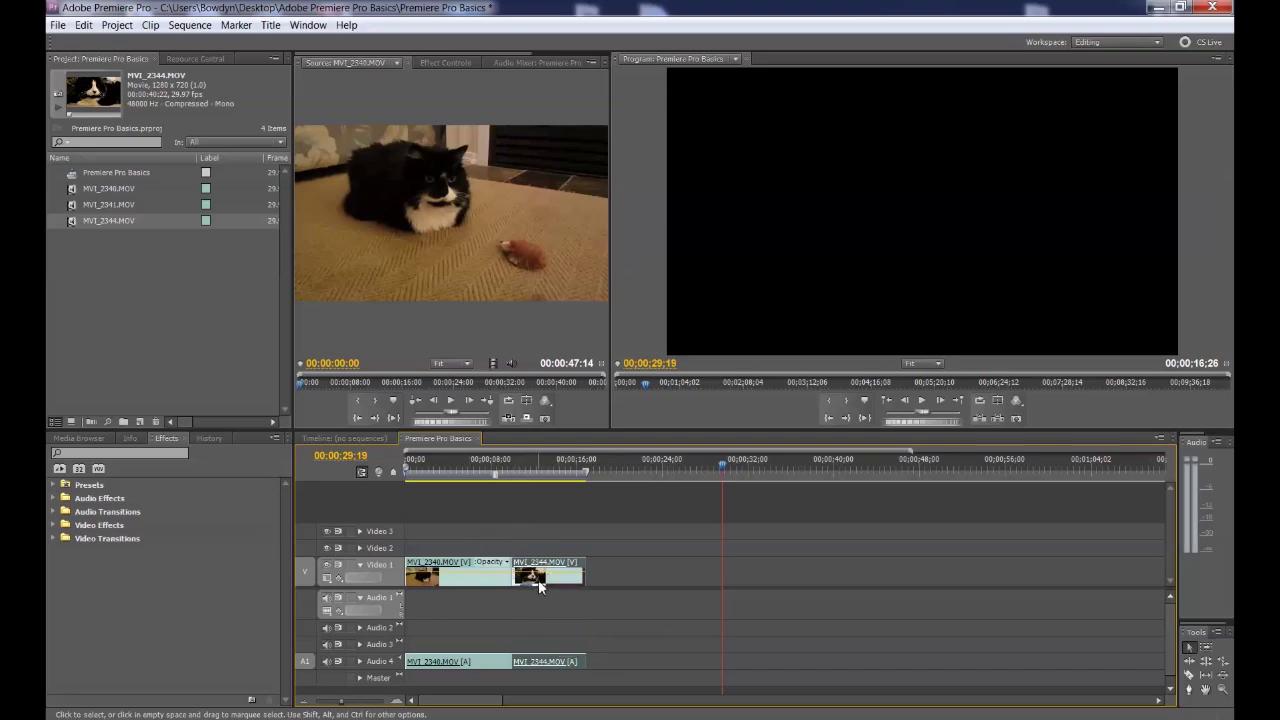
Try MVI_2344.MOV on Video 2 overlapping MVI_2340.MOV with a second MVI_2340.MOV after it, and return to the end-to-end arrangement on Video 1
{"action": "left_click_drag", "start_coordinate": [540, 586], "coordinate": [493, 570]}
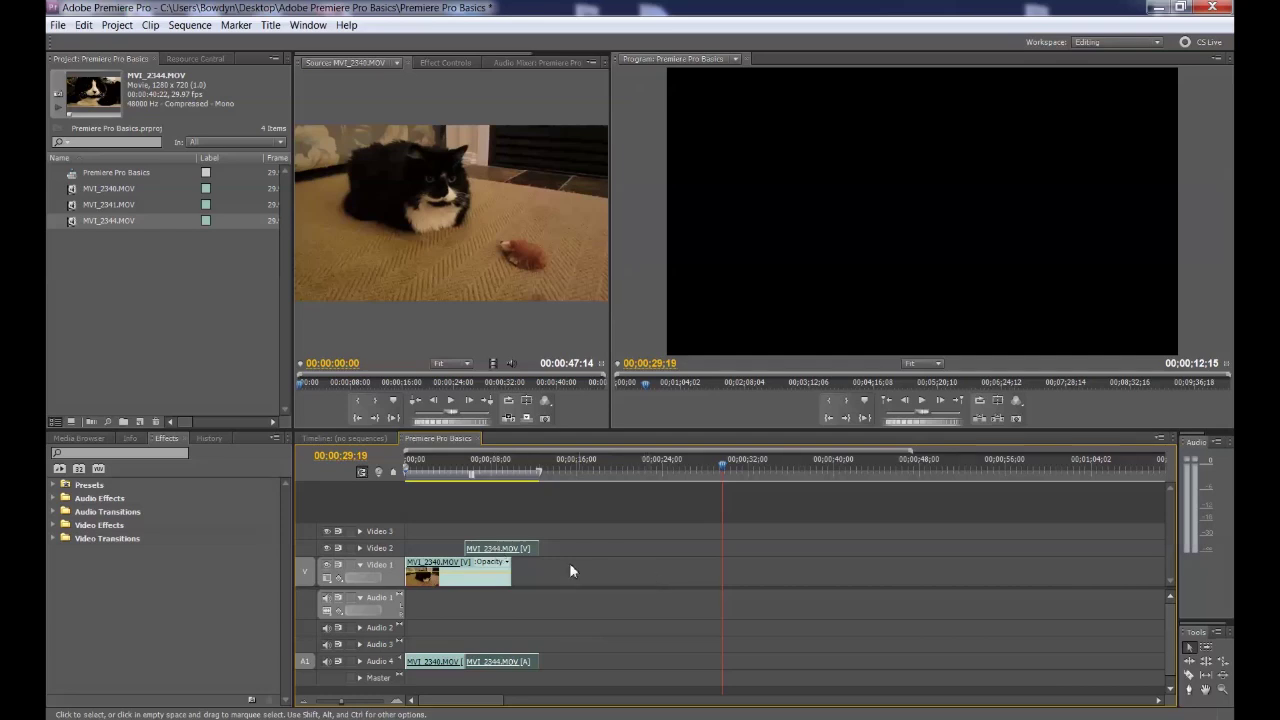
{"action": "left_click_drag", "start_coordinate": [75, 190], "coordinate": [594, 580]}
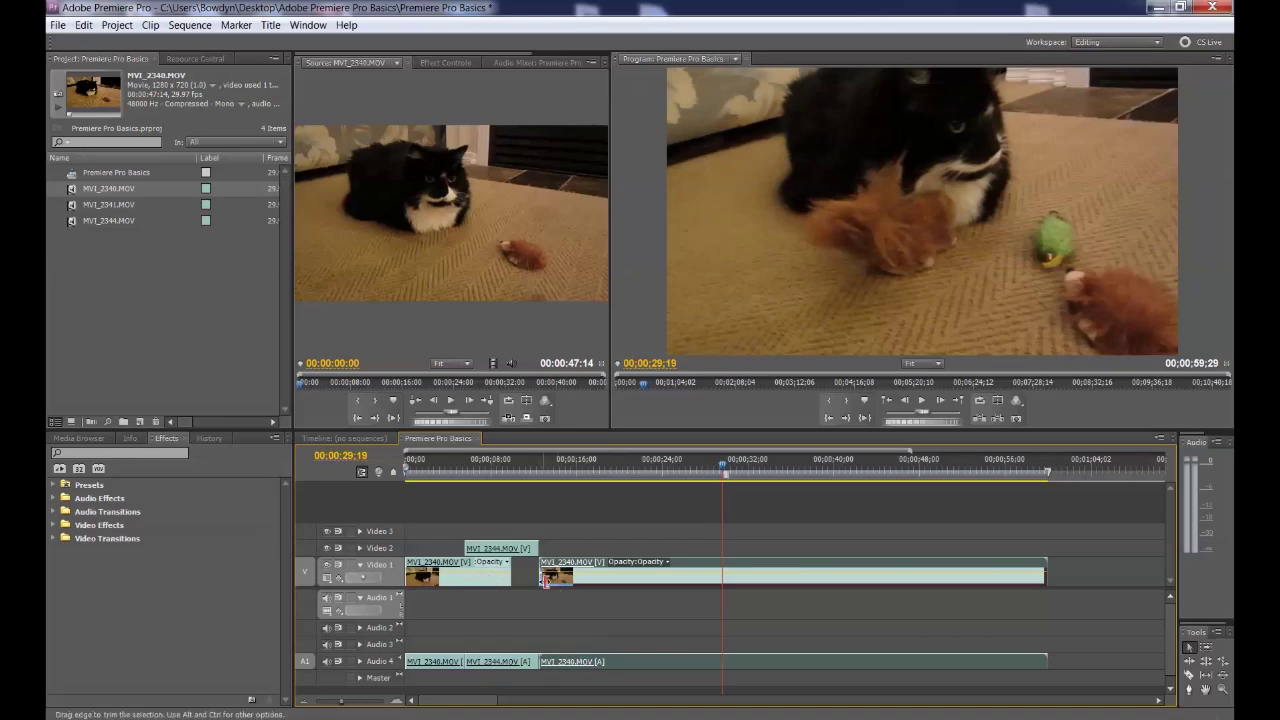
{"action": "left_click_drag", "start_coordinate": [725, 472], "coordinate": [475, 486]}
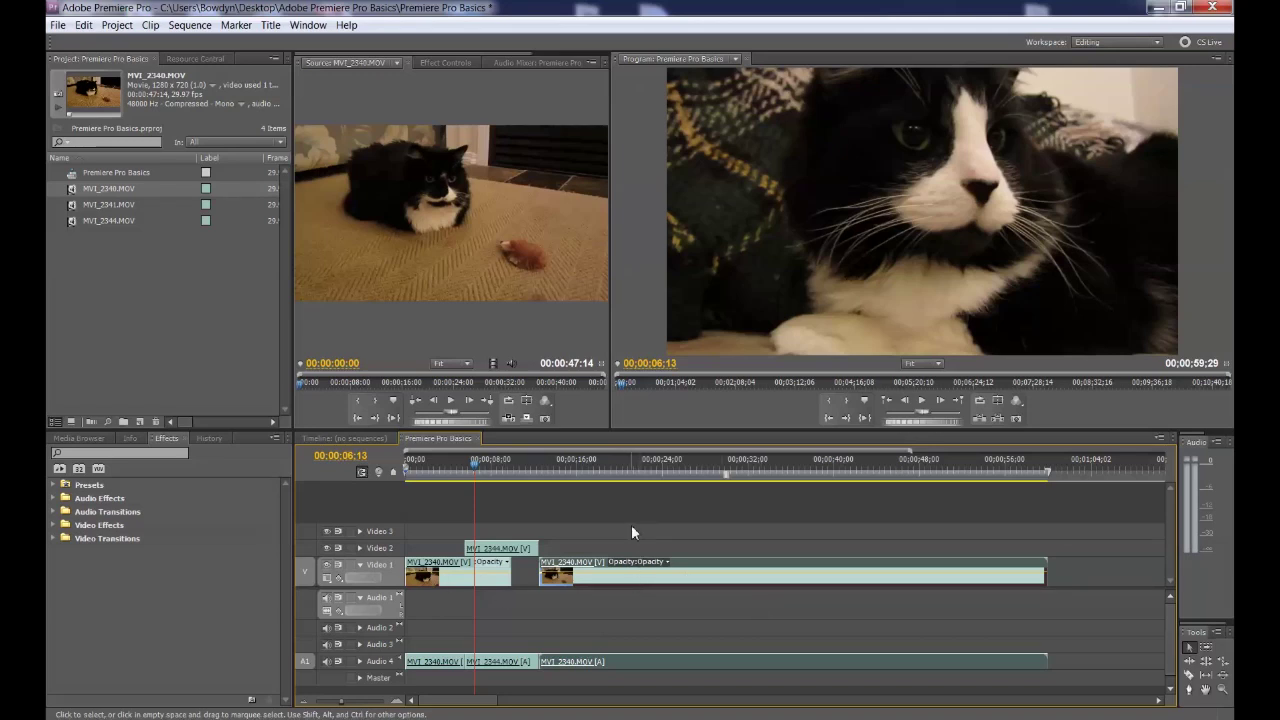
{"action": "left_click", "coordinate": [610, 590]}
{"action": "key", "text": "Delete"}
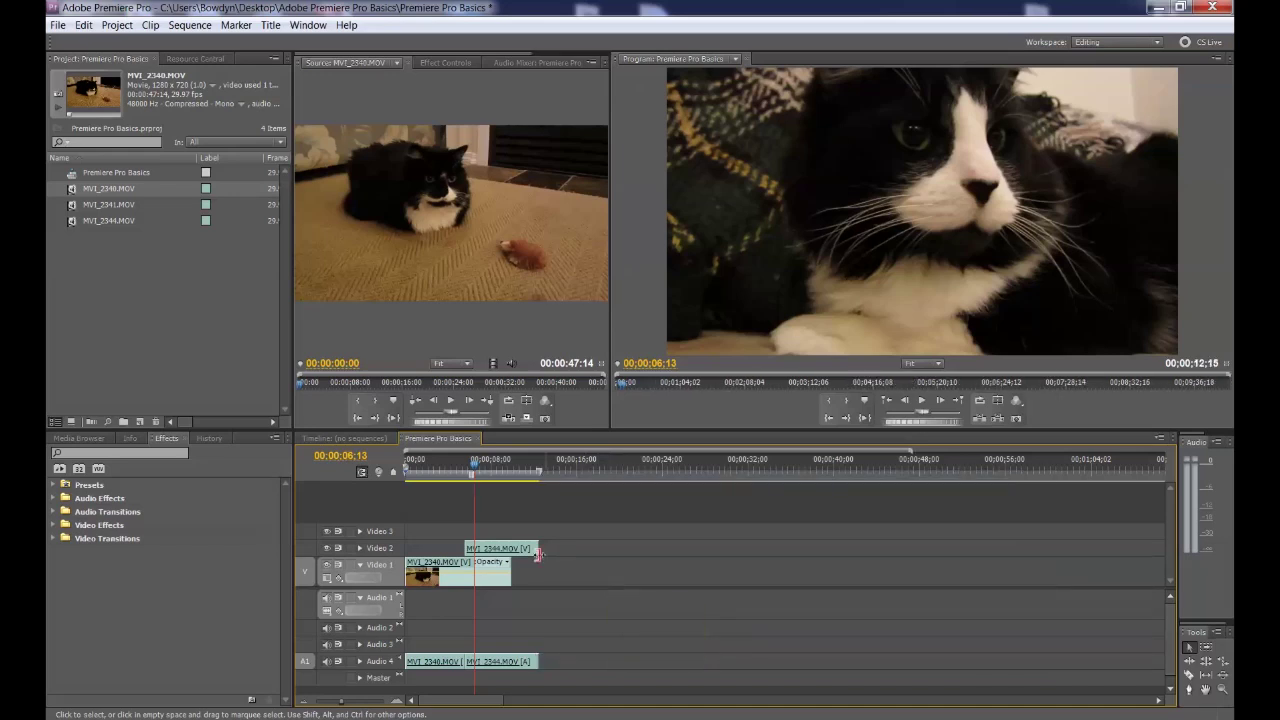
{"action": "left_click_drag", "start_coordinate": [515, 548], "coordinate": [554, 582]}
Play across the cut between MVI_2340.MOV and MVI_2344.MOV, from about 00;00;09;18 to 00;00;12;01
{"action": "left_click_drag", "start_coordinate": [476, 461], "coordinate": [510, 470]}
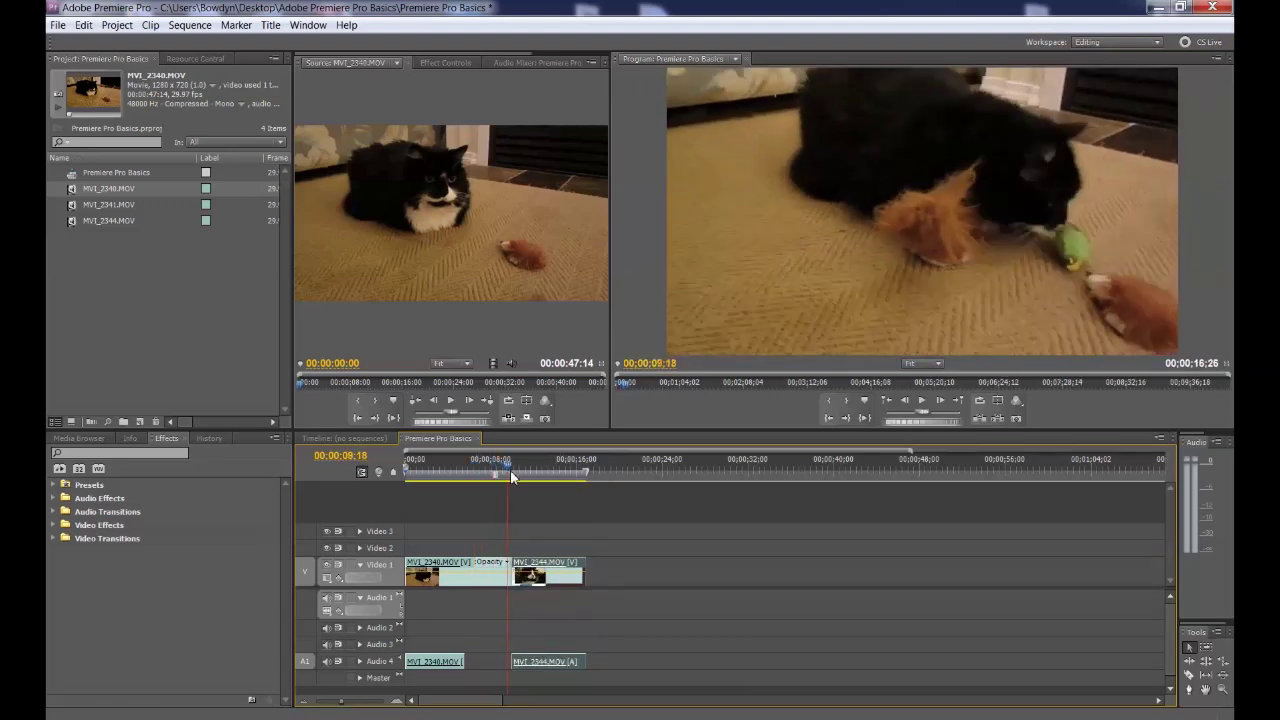
{"action": "left_click", "coordinate": [922, 400]}
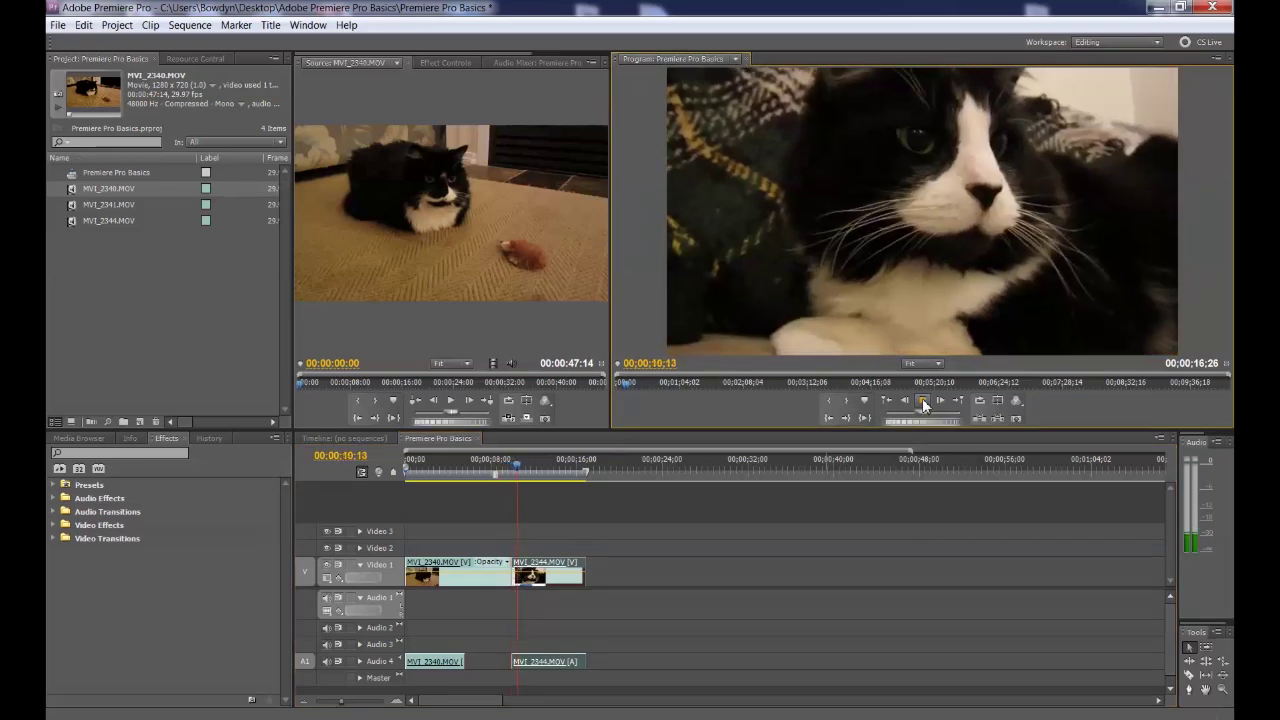
{"action": "left_click", "coordinate": [922, 400]}
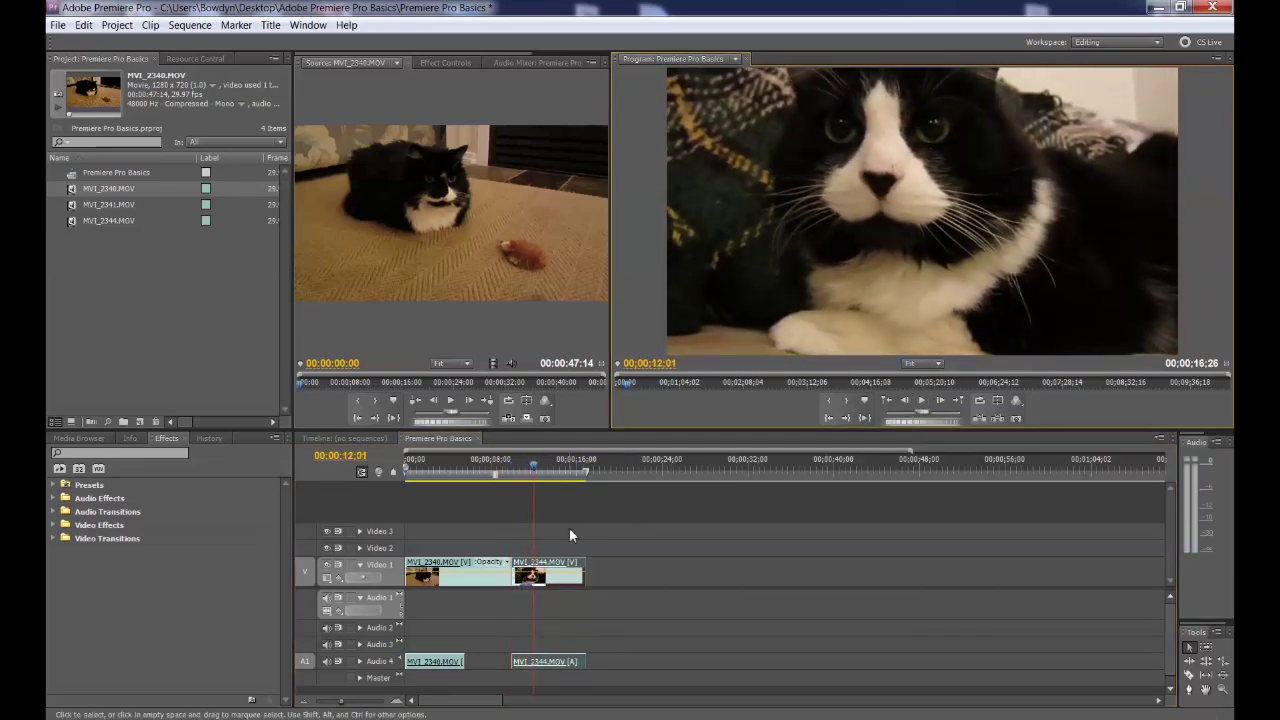
Try another full copy of MVI_2344.MOV on Video 1 after the two edited clips, scrub into it and delete it
{"action": "left_click", "coordinate": [74, 222]}
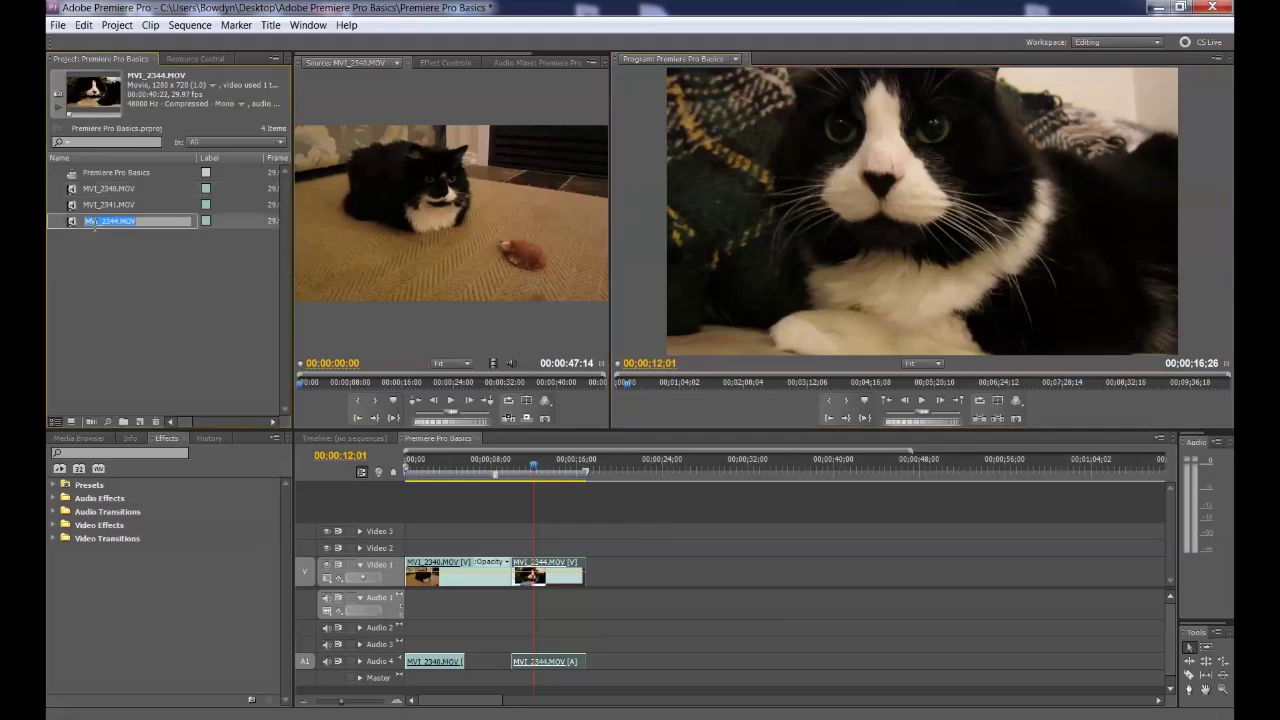
{"action": "left_click_drag", "start_coordinate": [70, 227], "coordinate": [618, 586]}
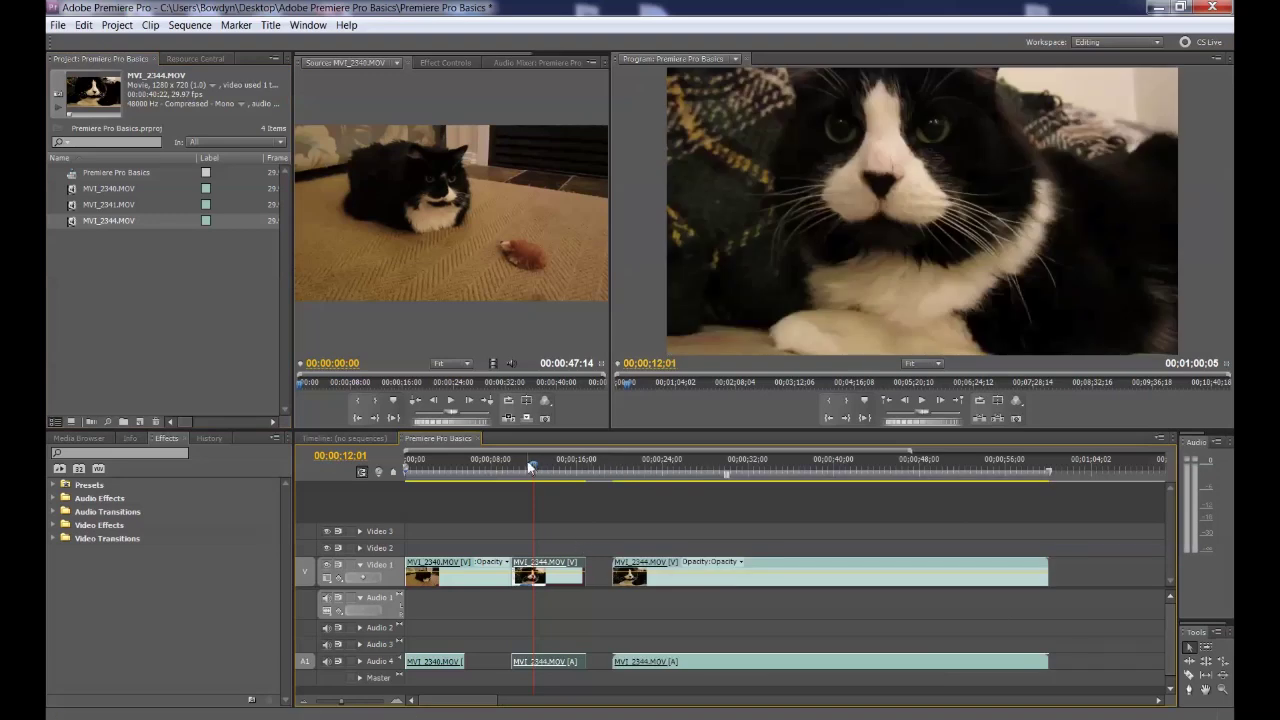
{"action": "left_click_drag", "start_coordinate": [535, 472], "coordinate": [984, 521]}
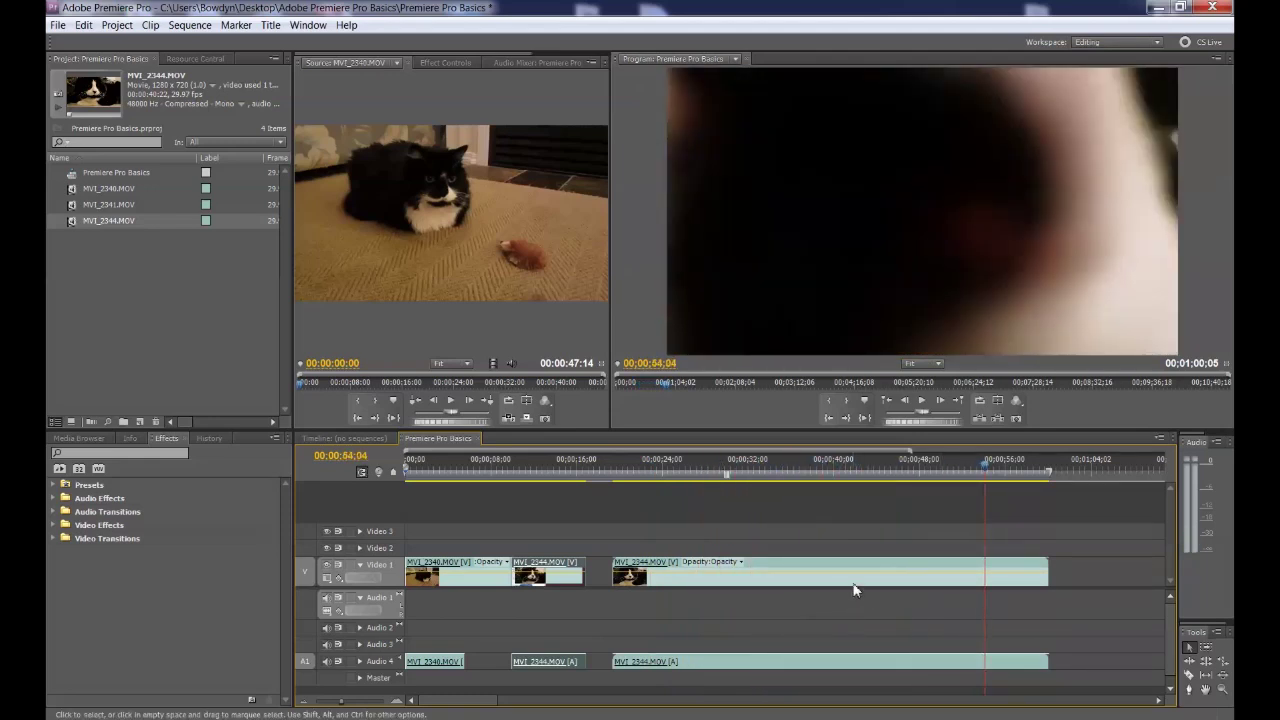
{"action": "left_click", "coordinate": [852, 582]}
{"action": "key", "text": "Delete"}
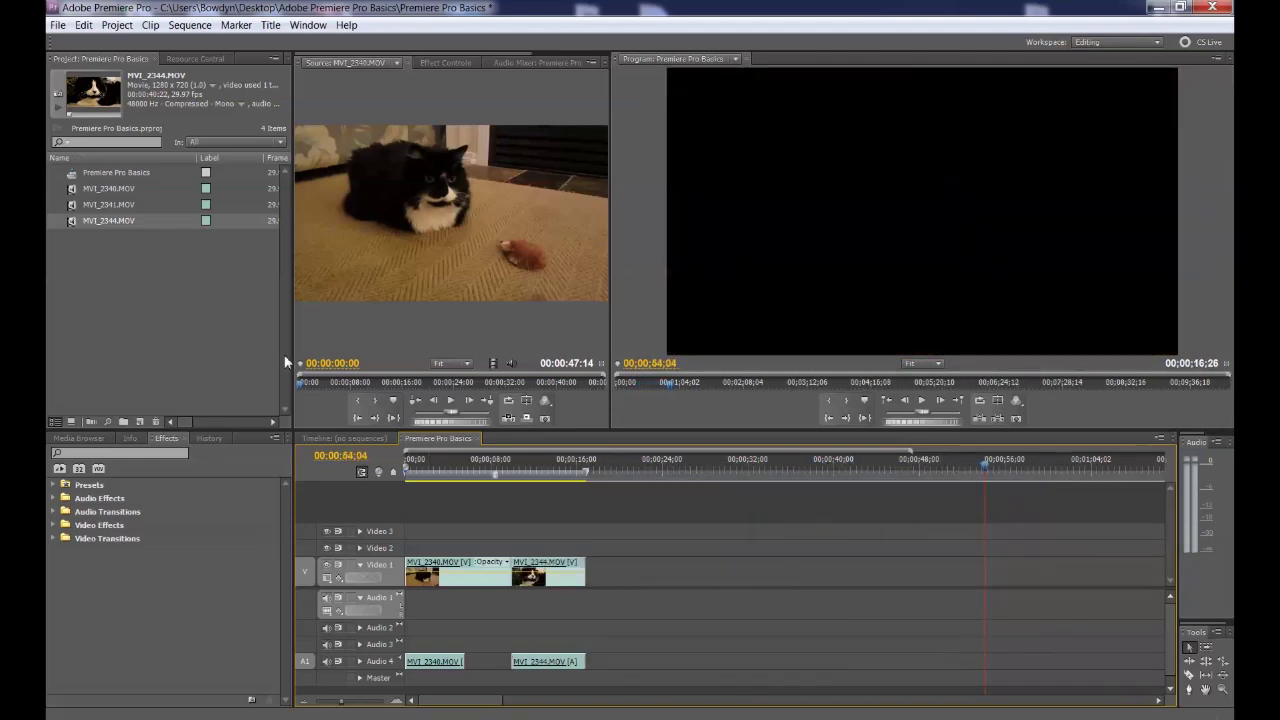
Place MVI_2341.MOV on Video 1 starting at about 00;00;22;01 and scrub through it to set the playhead at 00;00;34;20
{"action": "left_click", "coordinate": [71, 204]}
{"action": "left_click_drag", "start_coordinate": [71, 204], "coordinate": [642, 571]}
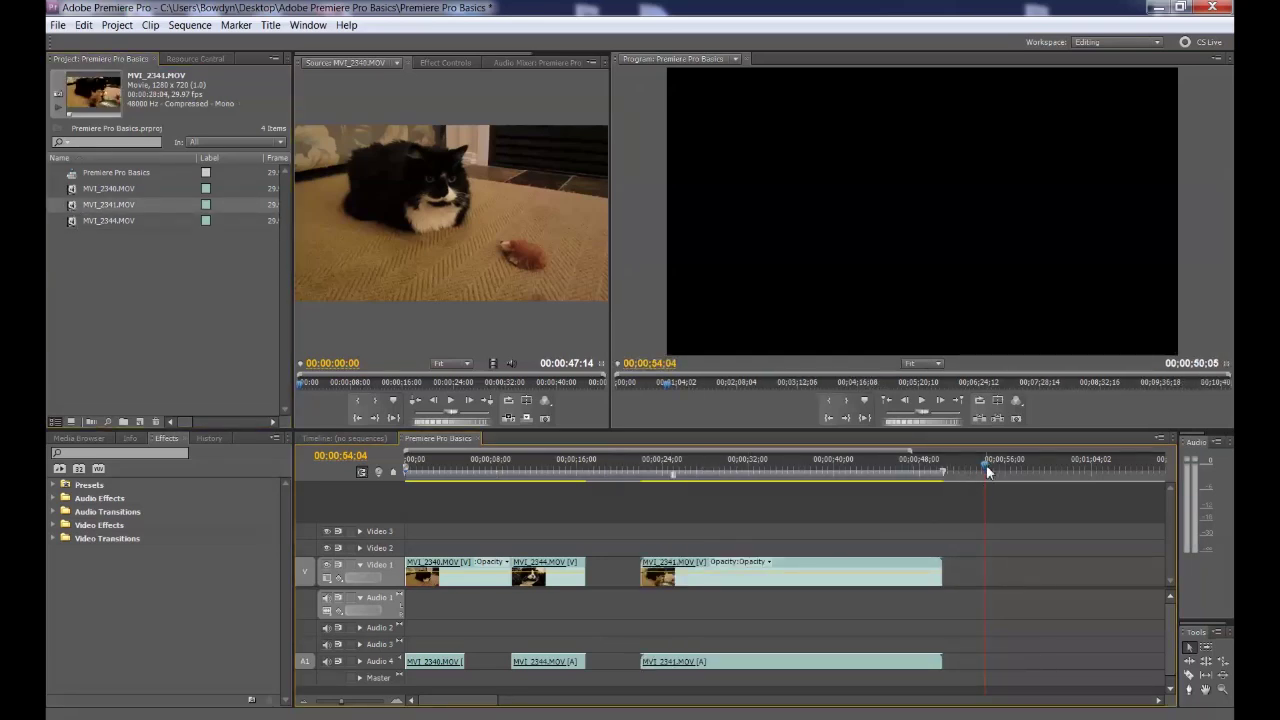
{"action": "left_click_drag", "start_coordinate": [986, 464], "coordinate": [610, 460]}
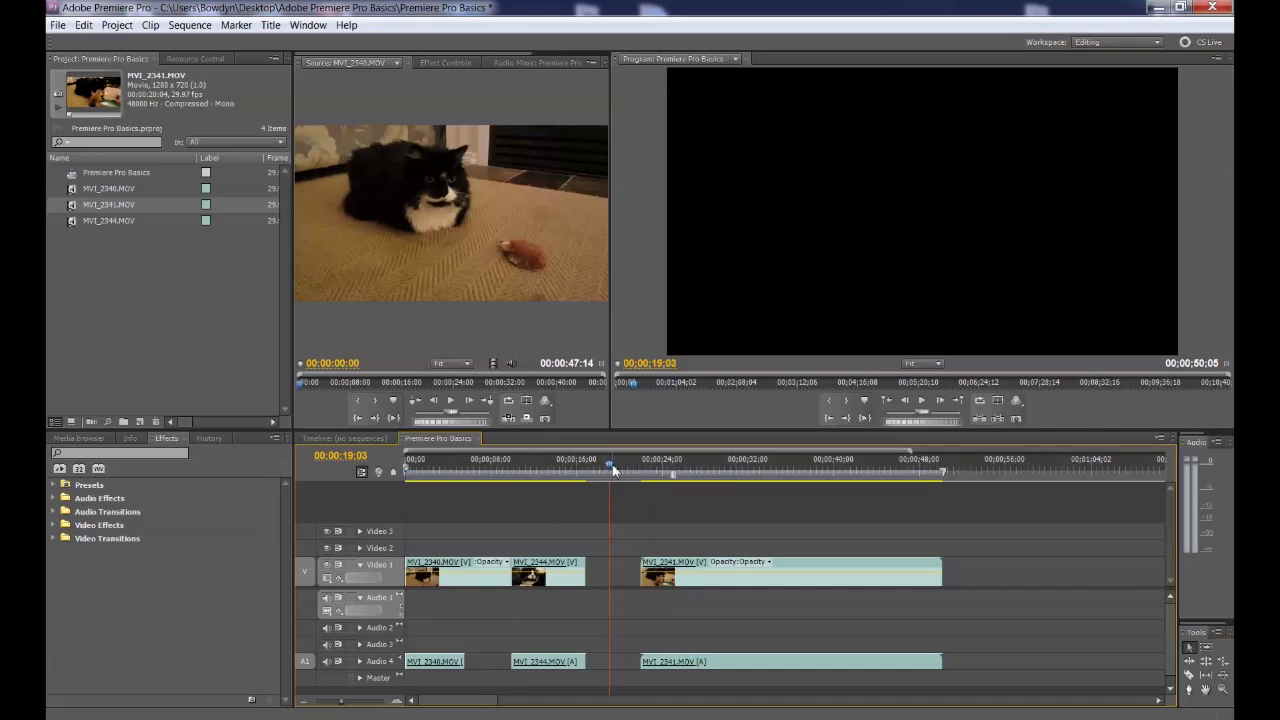
{"action": "left_click_drag", "start_coordinate": [612, 472], "coordinate": [794, 492]}
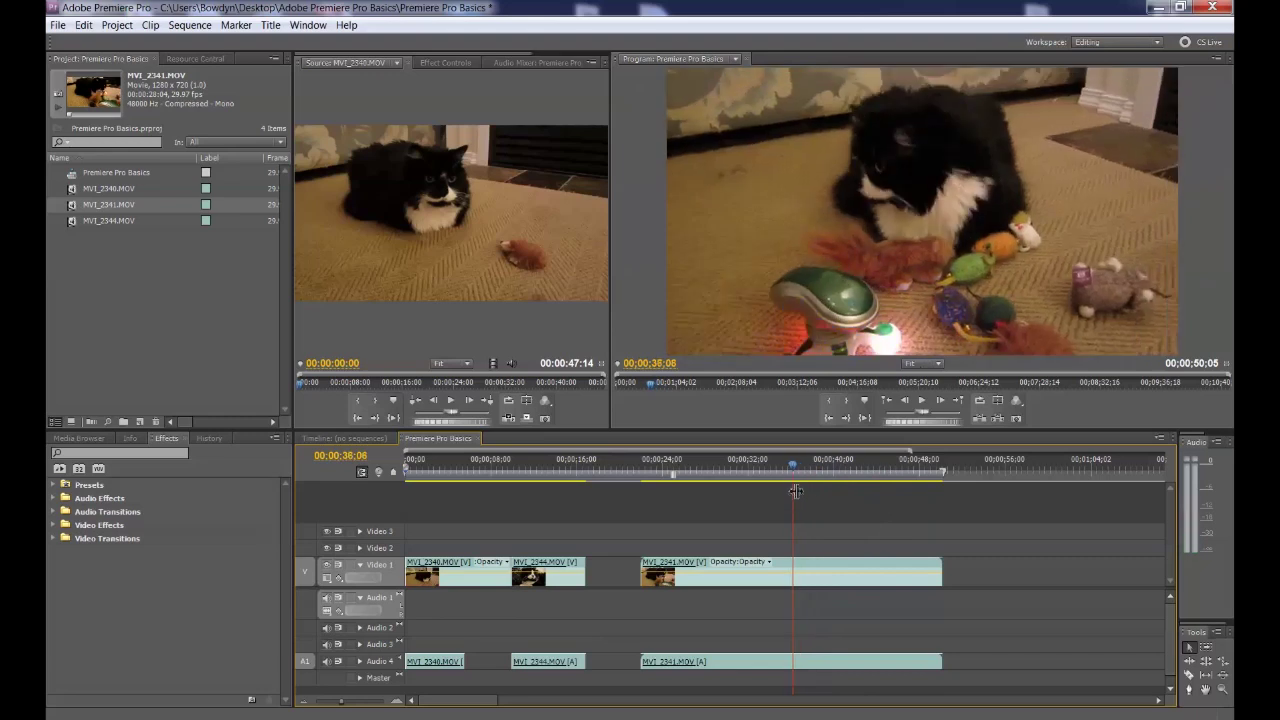
{"action": "left_click_drag", "start_coordinate": [792, 463], "coordinate": [704, 464]}
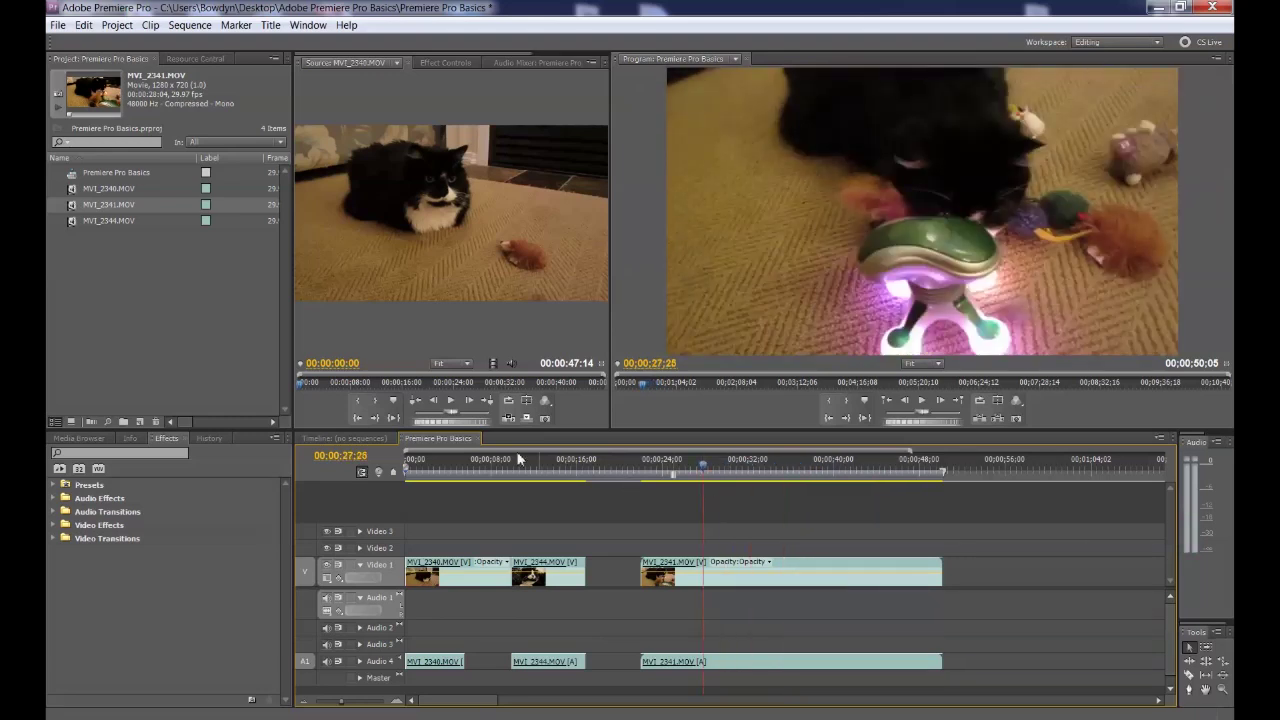
{"action": "left_click", "coordinate": [835, 463]}
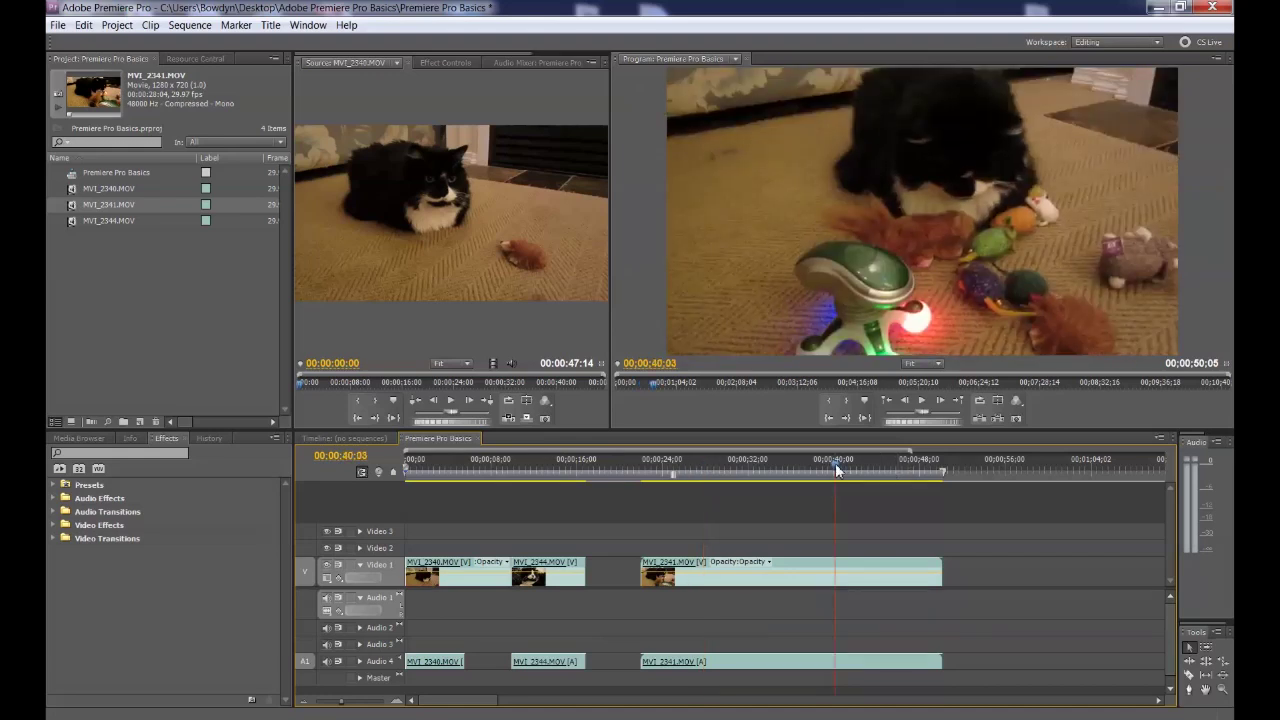
{"action": "left_click_drag", "start_coordinate": [834, 464], "coordinate": [778, 464]}
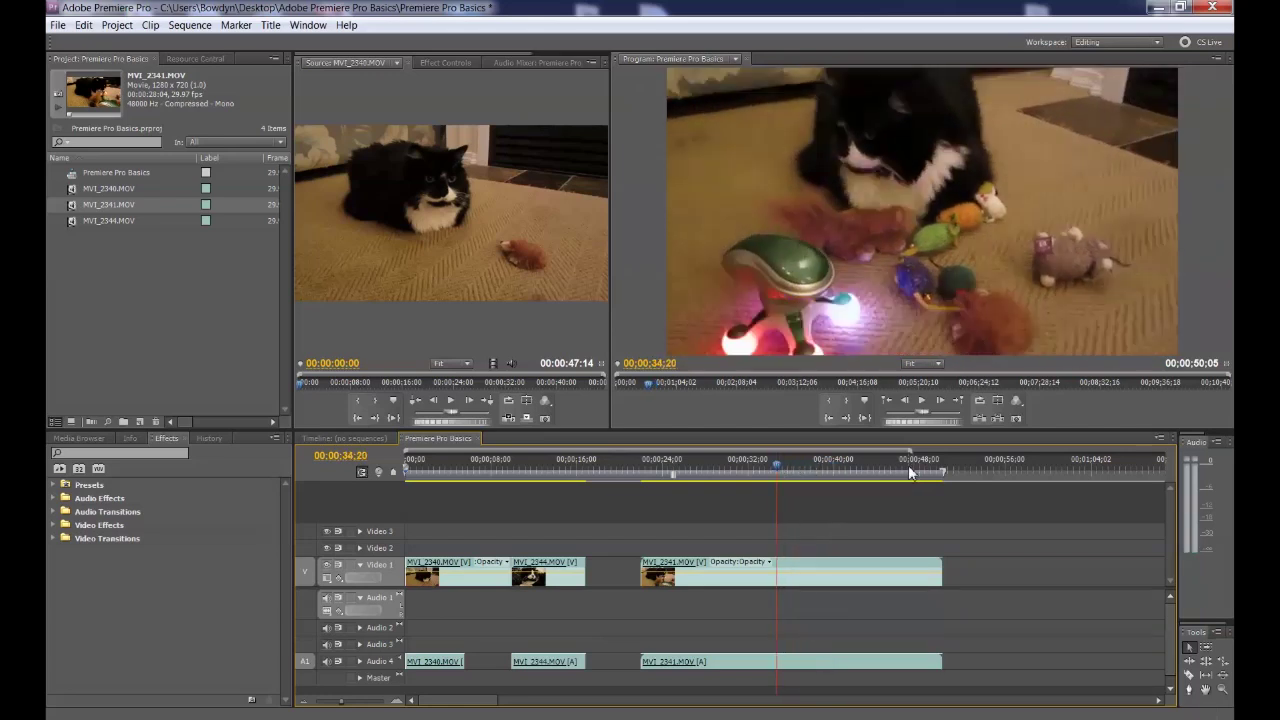
Split MVI_2341.MOV at the playhead with the Razor tool and delete the part before the cut
{"action": "left_click", "coordinate": [1189, 675]}
{"action": "left_click", "coordinate": [779, 567]}
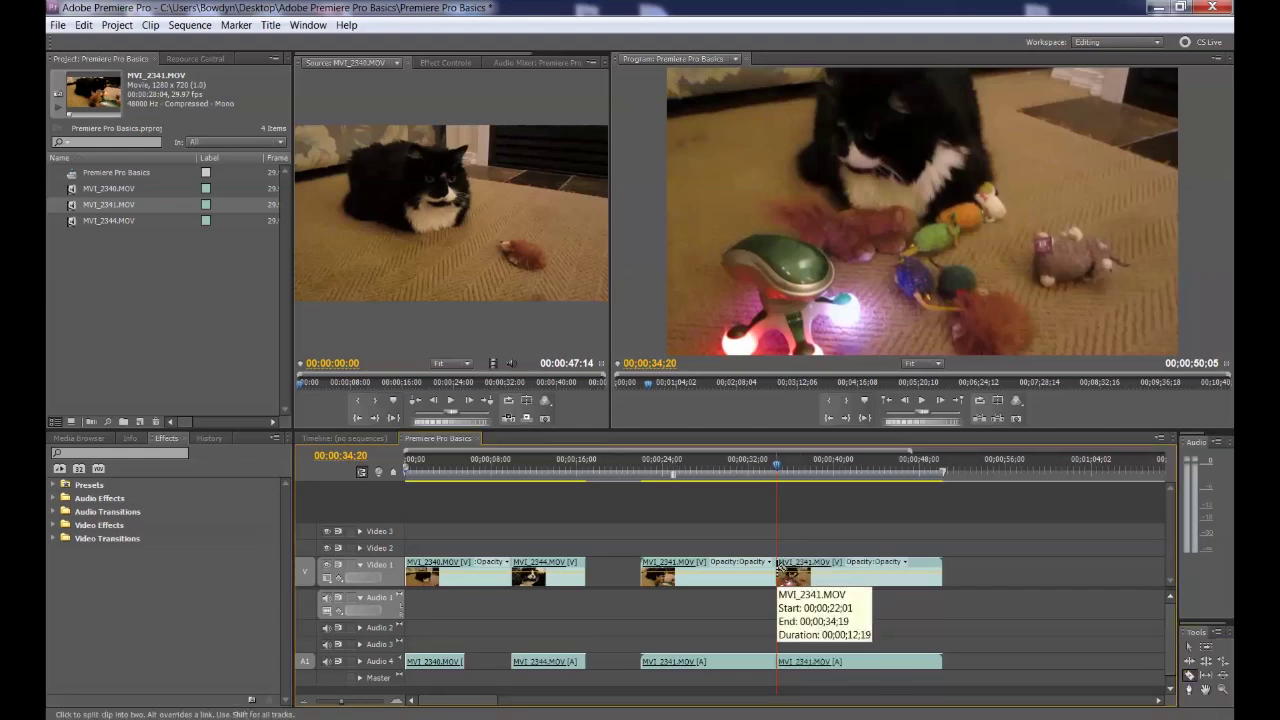
{"action": "left_click", "coordinate": [1189, 647]}
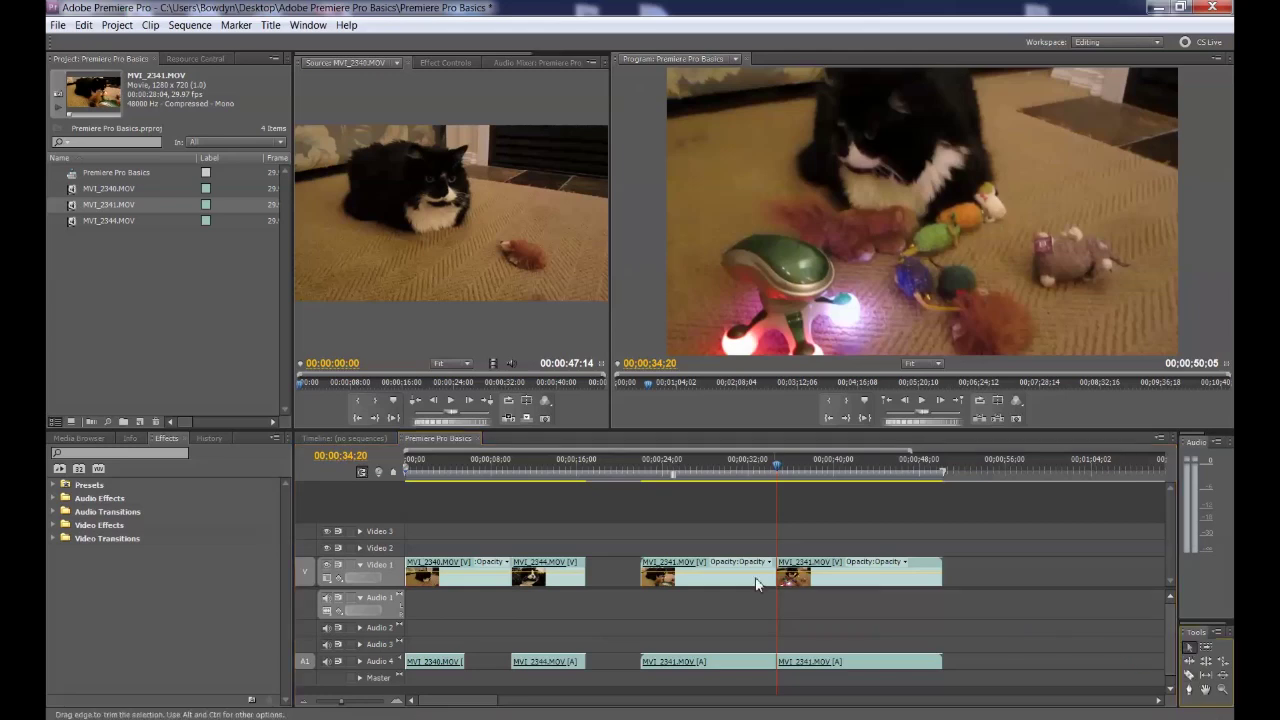
{"action": "left_click", "coordinate": [699, 582]}
{"action": "key", "text": "Delete"}
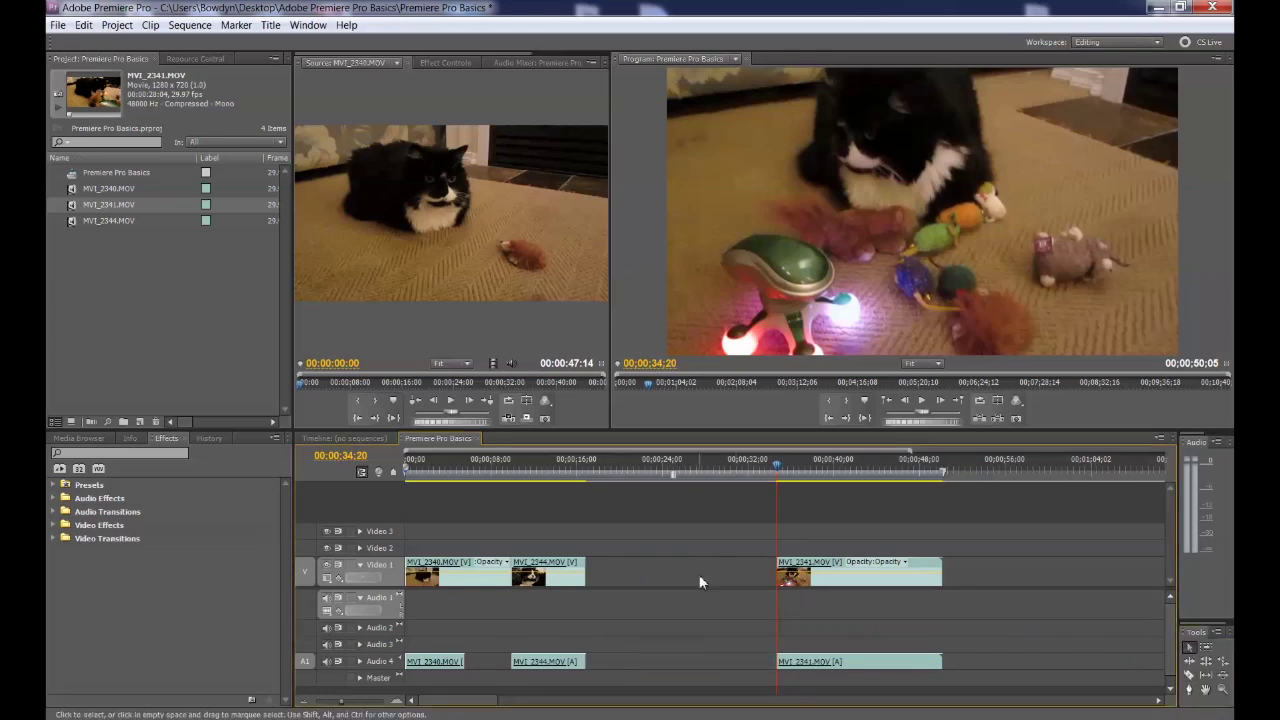
Move the remaining MVI_2341.MOV segment on Video 1 against the end of MVI_2344.MOV
{"action": "left_click", "coordinate": [831, 585]}
{"action": "left_click_drag", "start_coordinate": [826, 587], "coordinate": [642, 580]}
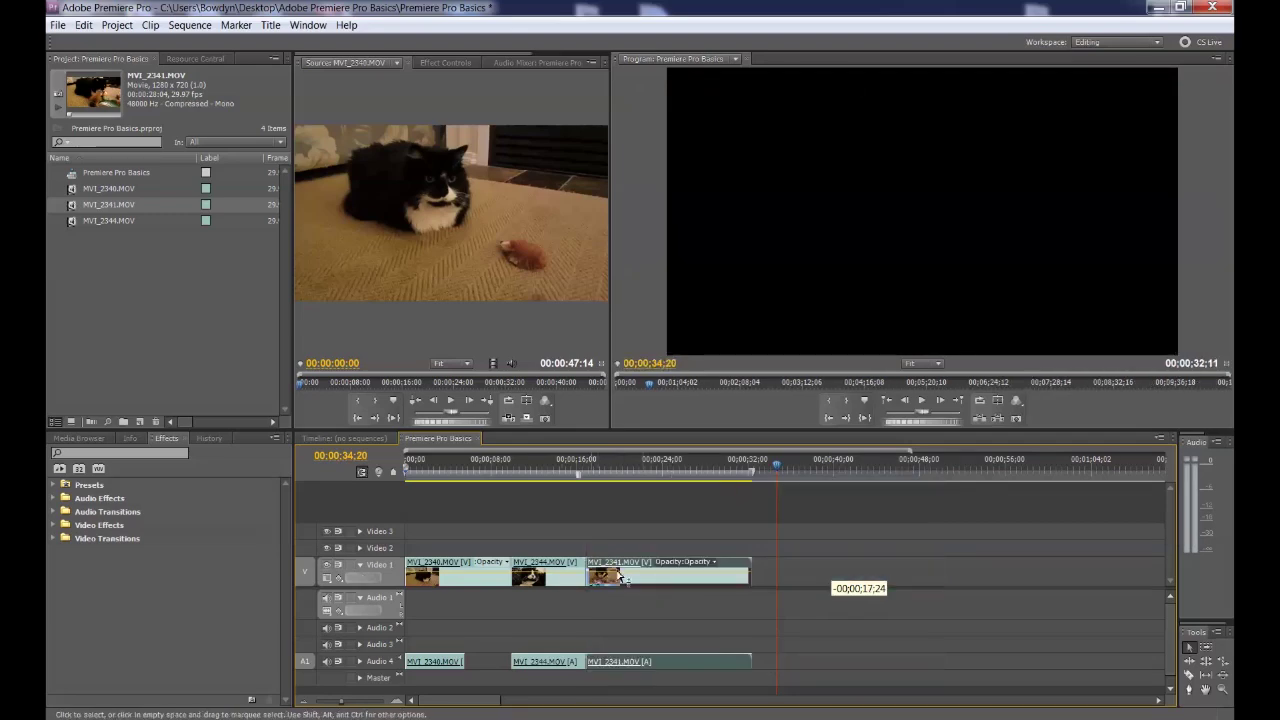
Split MVI_2341.MOV at 00;00;23;24 with the Razor tool and delete the part after the cut
{"action": "left_click_drag", "start_coordinate": [777, 463], "coordinate": [660, 488]}
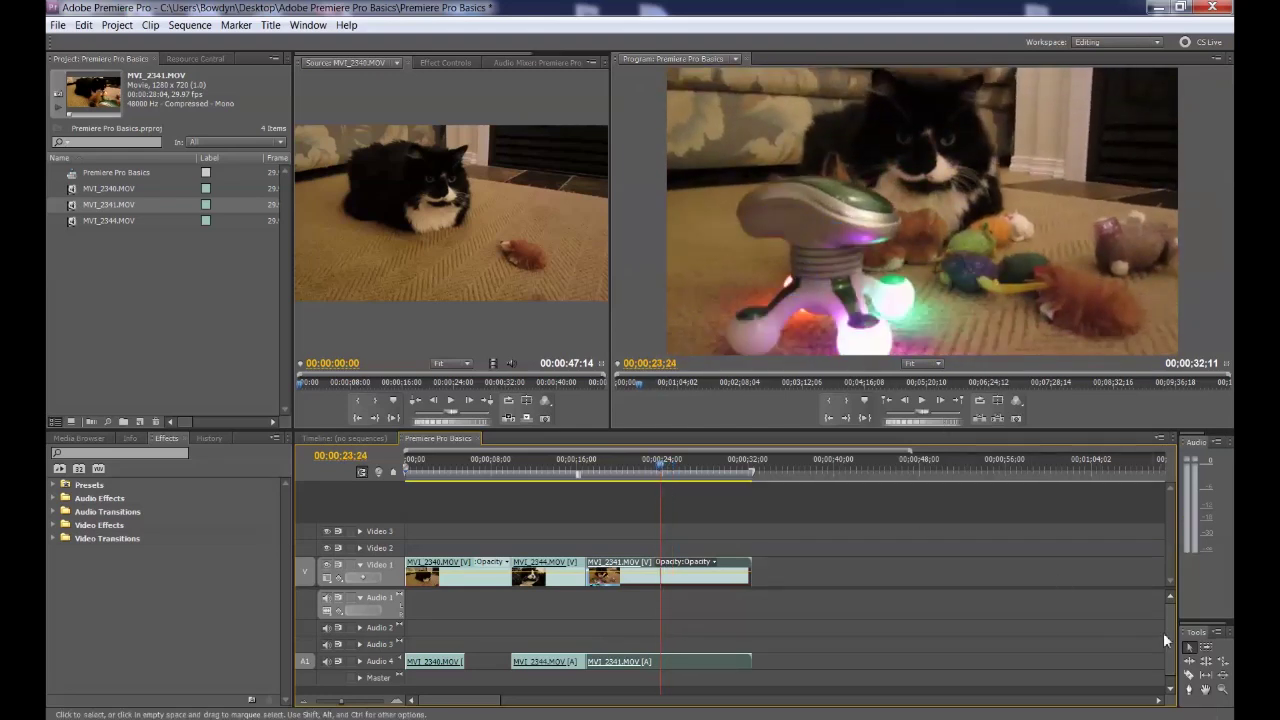
{"action": "left_click", "coordinate": [1188, 677]}
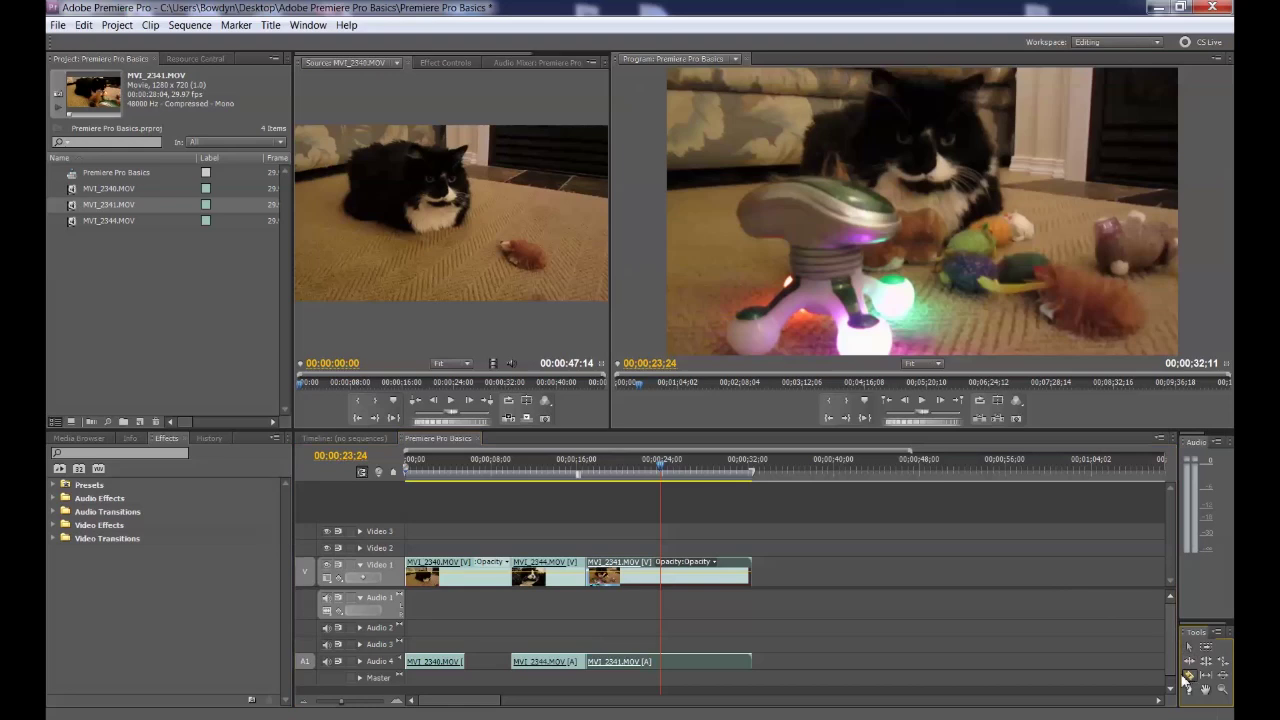
{"action": "left_click", "coordinate": [661, 571]}
{"action": "key", "text": "v"}
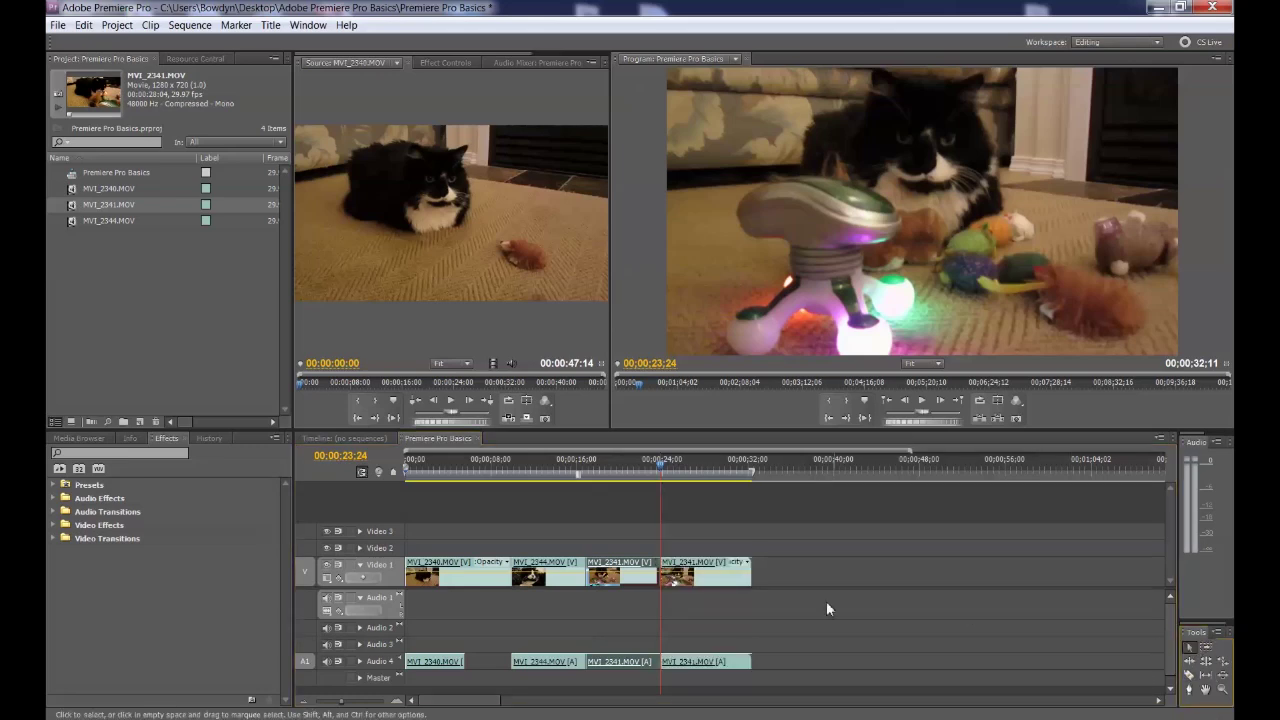
{"action": "left_click", "coordinate": [740, 587]}
{"action": "key", "text": "Delete"}
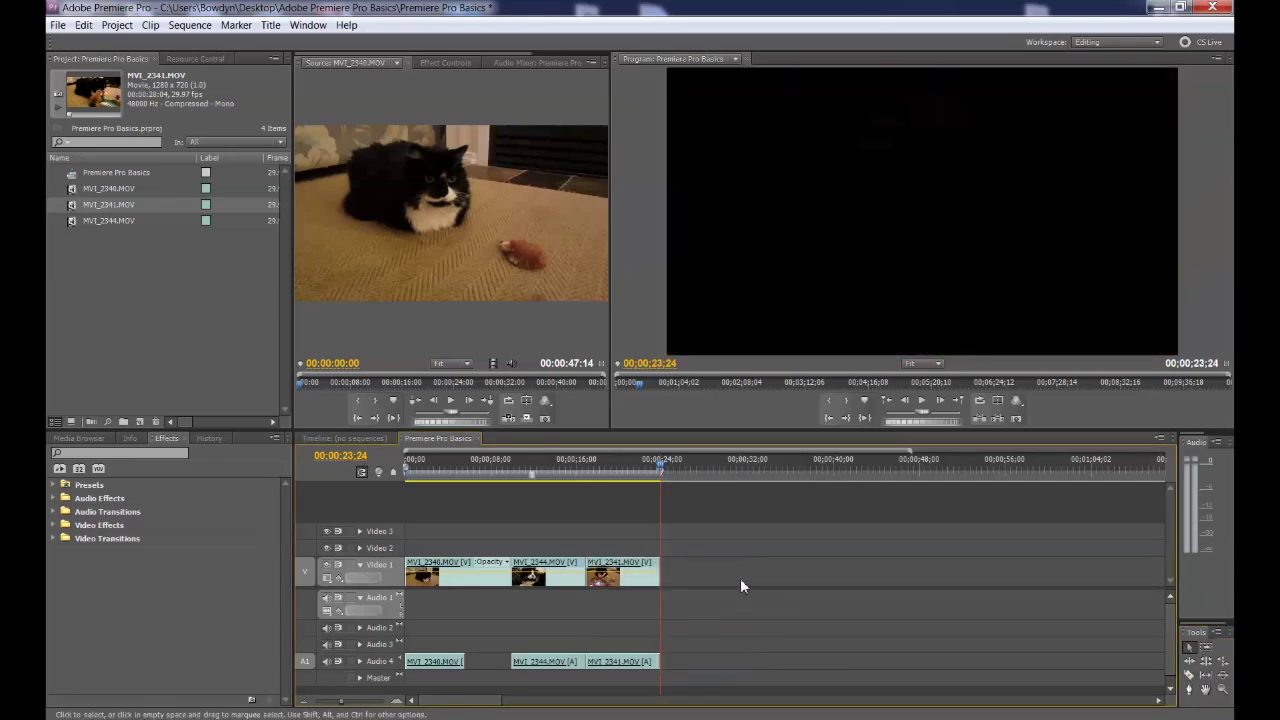
Play the assembled three-clip sequence from the beginning to about 00;00;23;03
{"action": "left_click_drag", "start_coordinate": [662, 463], "coordinate": [407, 463]}
{"action": "key", "text": "space"}
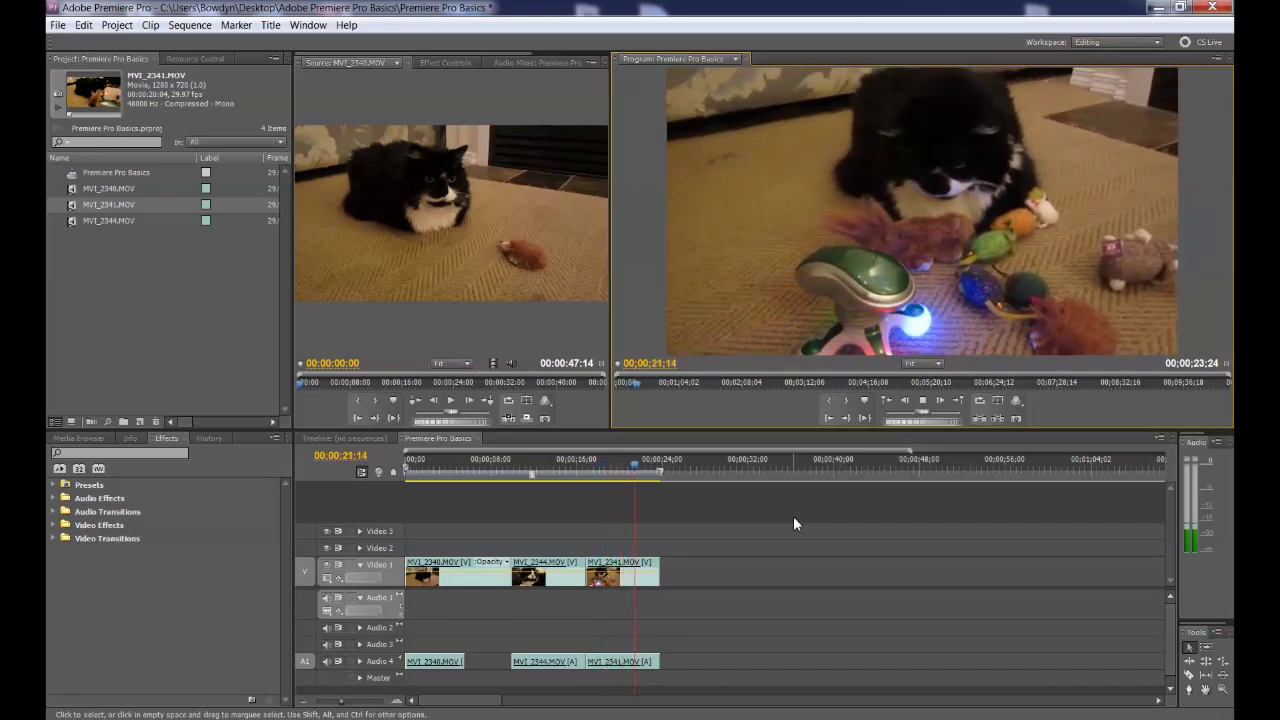
{"action": "left_click", "coordinate": [921, 400]}
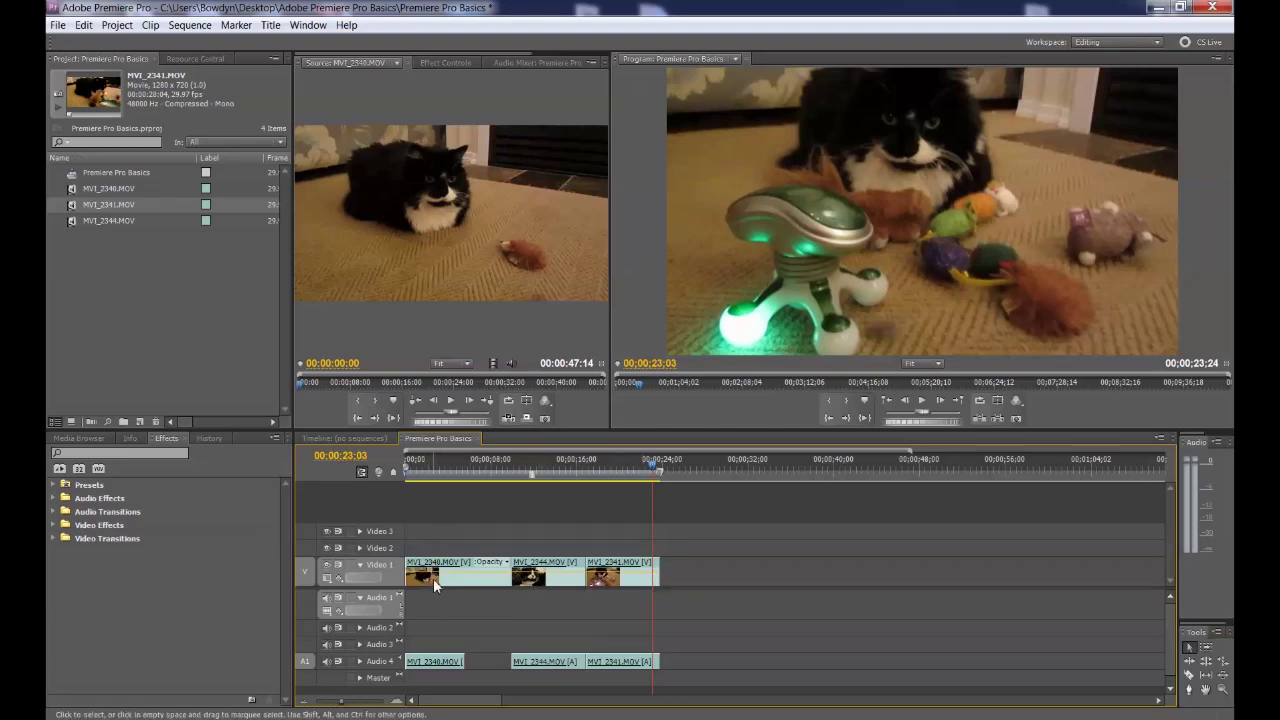
Add the three Video 1 clips one by one to a single selection, and clear the selection
{"action": "mouse_move", "coordinate": [433, 578]}
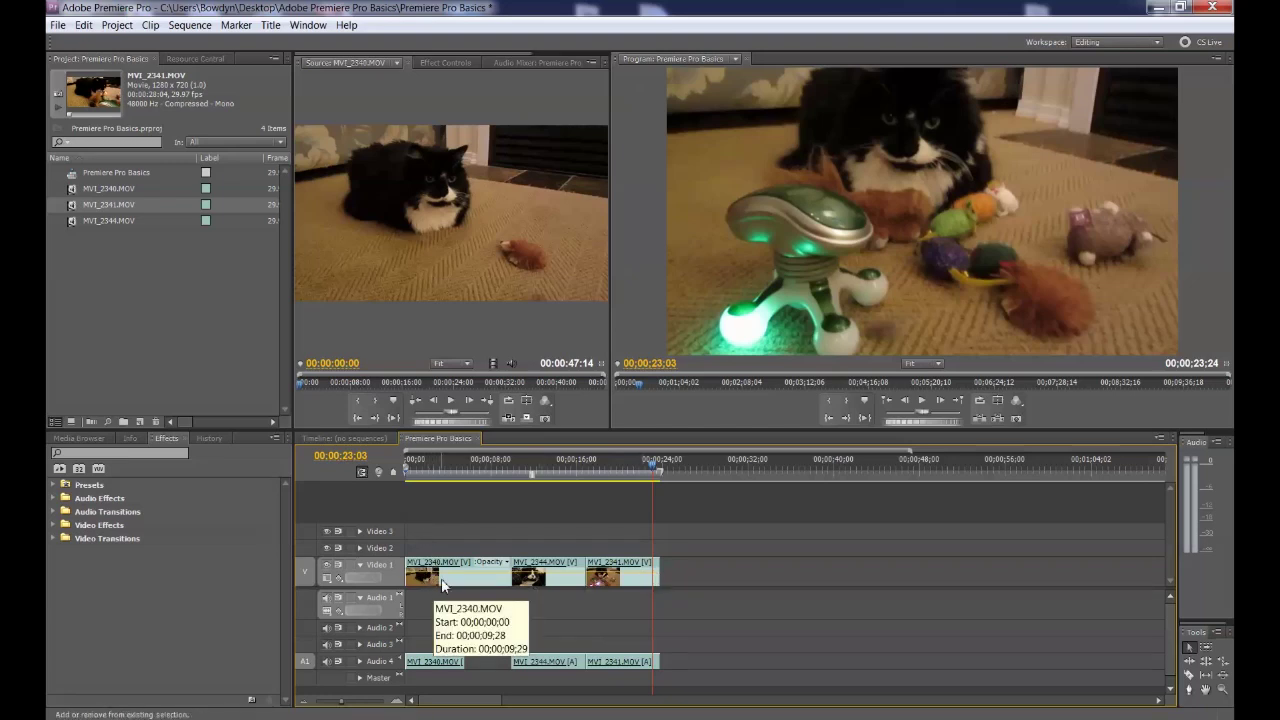
{"action": "left_click", "coordinate": [443, 585], "text": "shift"}
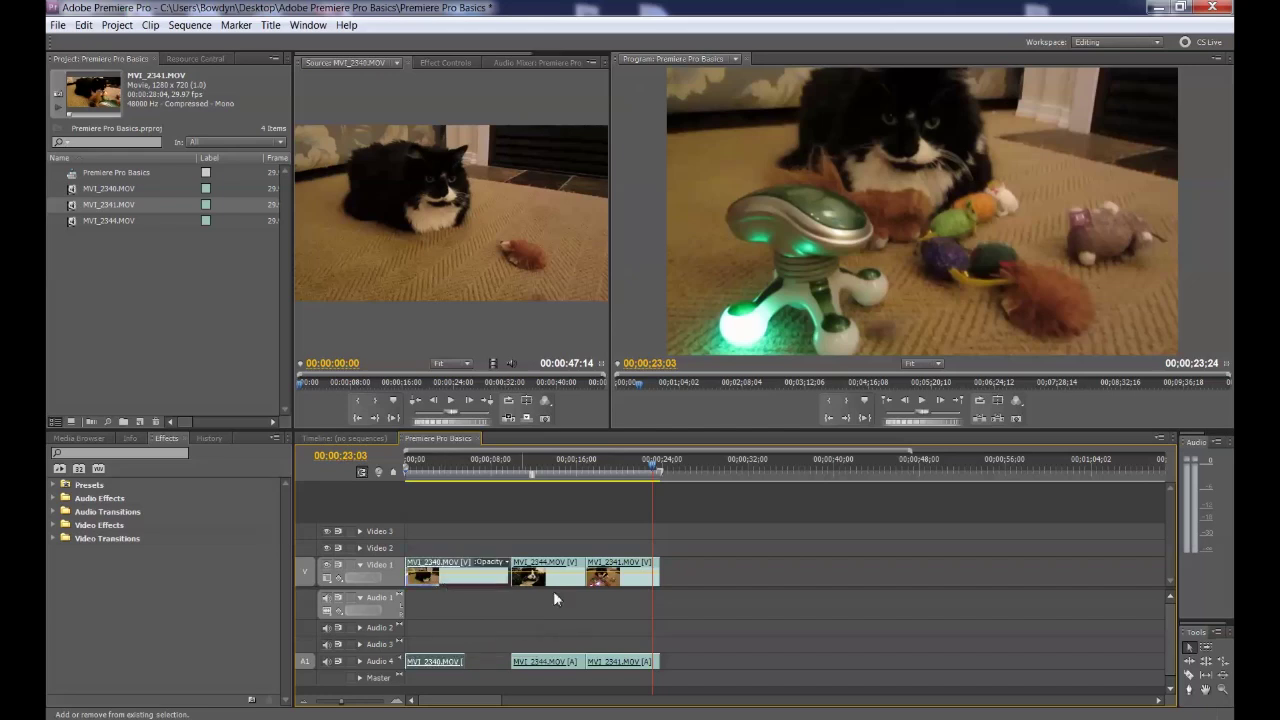
{"action": "left_click", "coordinate": [566, 582], "text": "shift"}
{"action": "left_click", "coordinate": [631, 584], "text": "shift"}
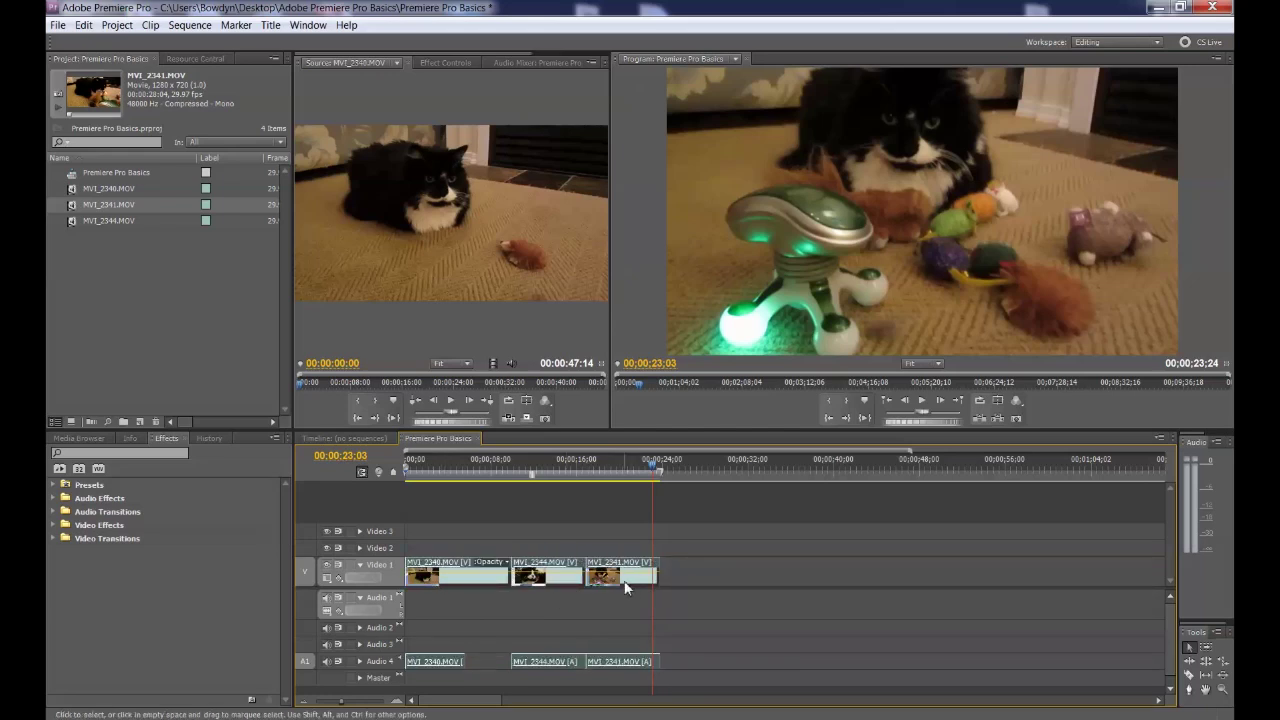
{"action": "left_click_drag", "start_coordinate": [625, 587], "coordinate": [608, 613]}
{"action": "left_click", "coordinate": [485, 604]}
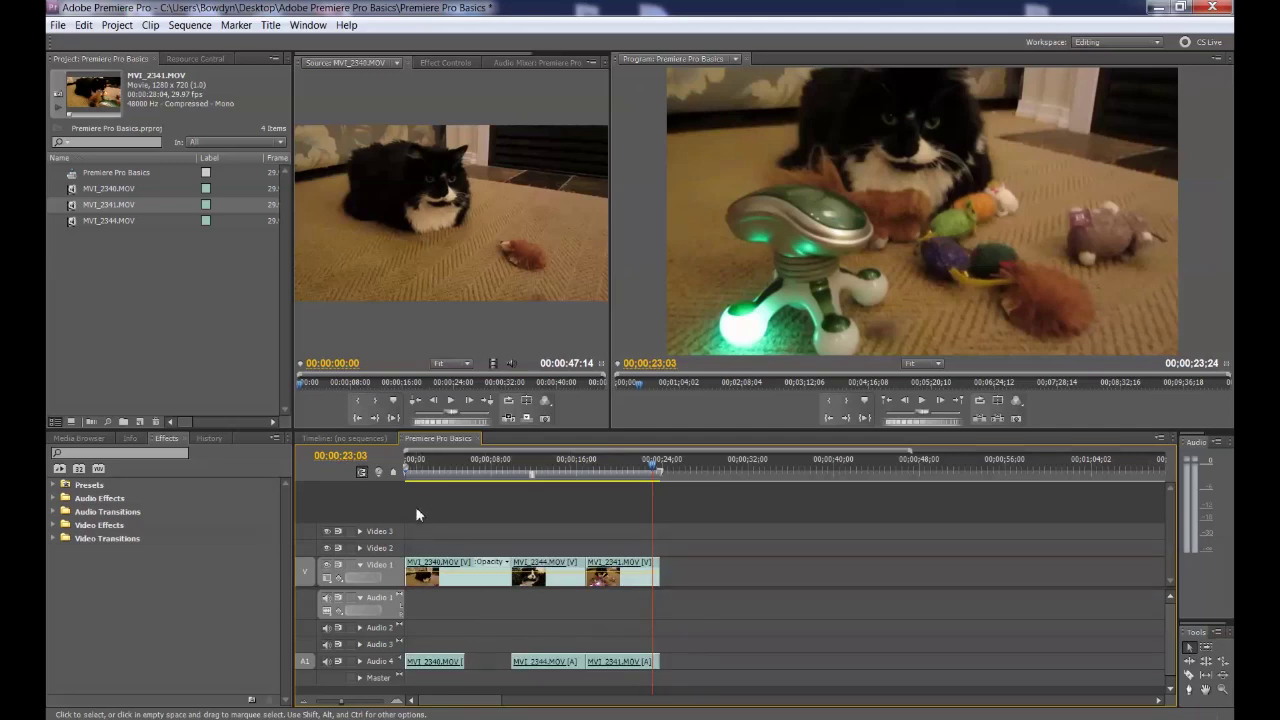
Select all three clips with their audio at once and move them together to start at about 00;00;25;00
{"action": "left_click_drag", "start_coordinate": [415, 506], "coordinate": [687, 693]}
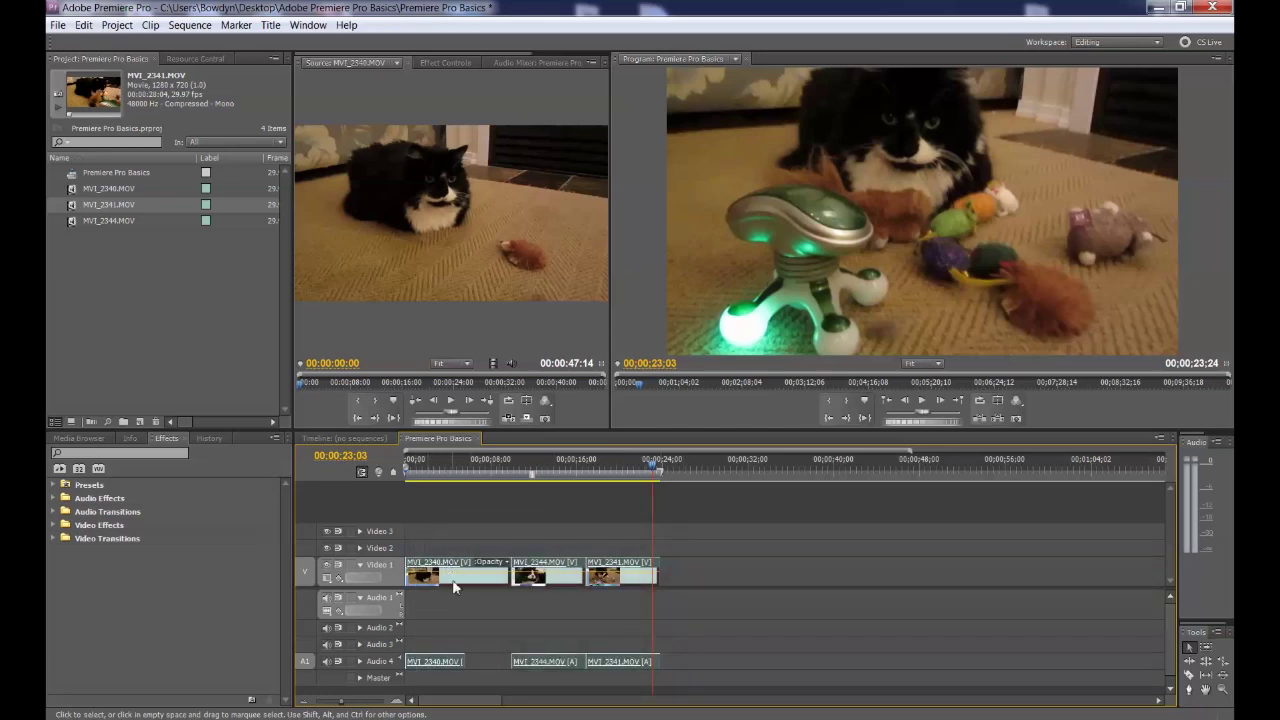
{"action": "left_click_drag", "start_coordinate": [459, 585], "coordinate": [726, 618]}
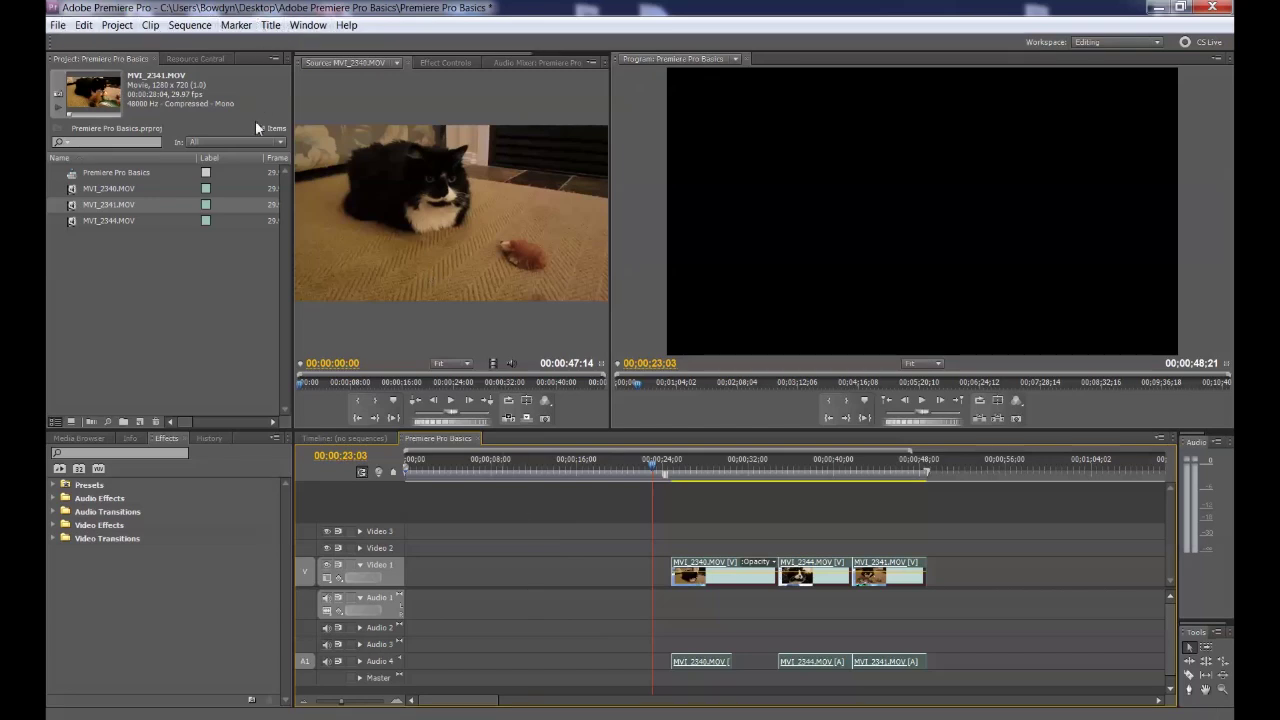
Create a default still title named Title 01 at 1280 x 720 and add the text "Tinker and Max"
{"action": "left_click", "coordinate": [273, 30]}
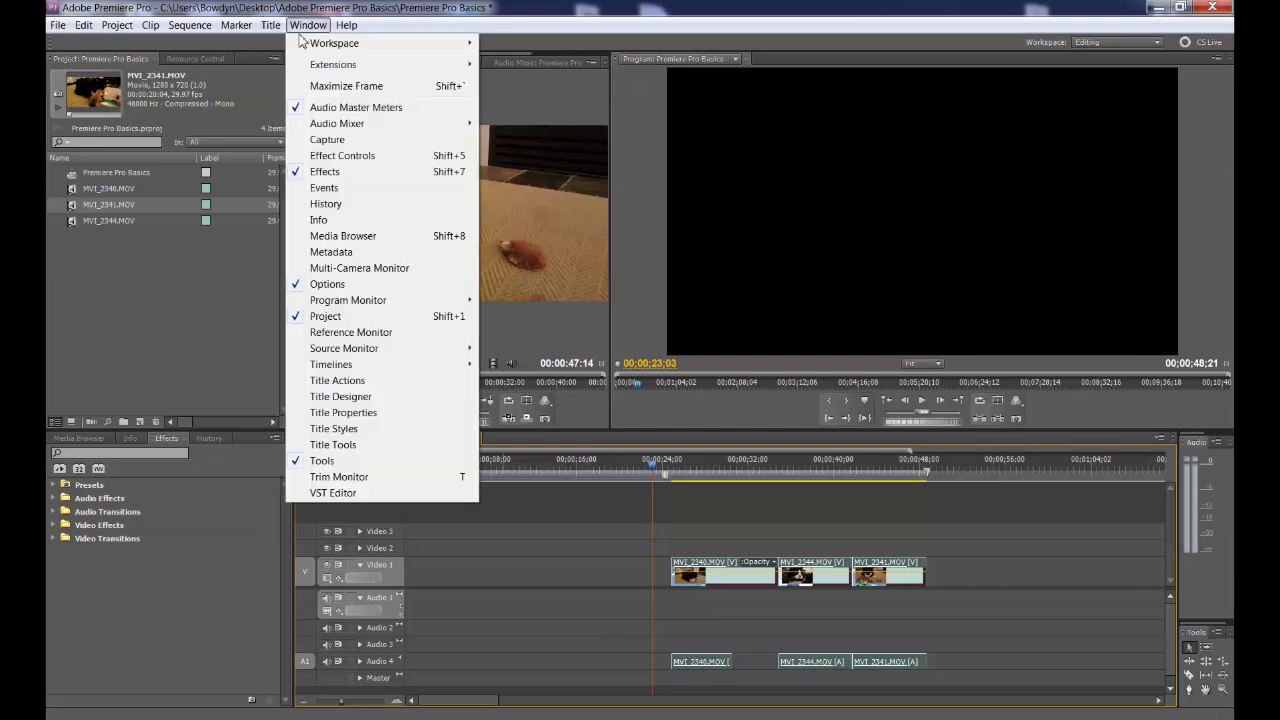
{"action": "mouse_move", "coordinate": [318, 46]}
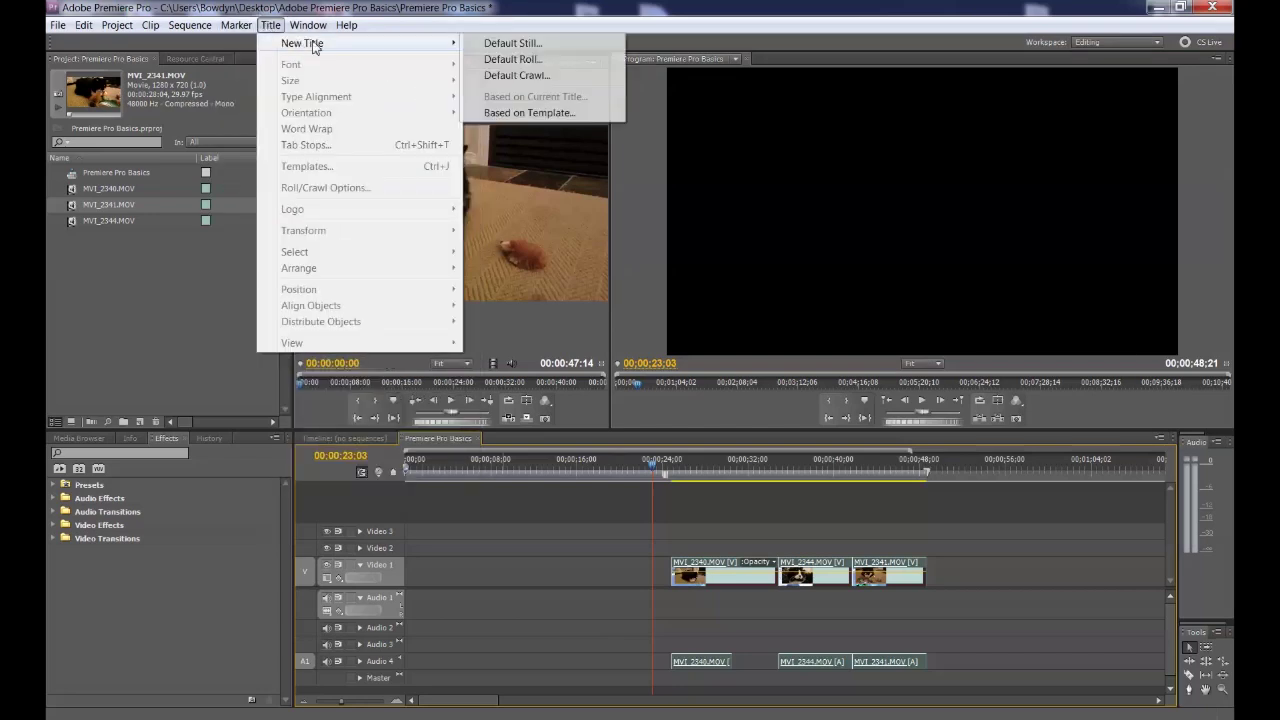
{"action": "left_click", "coordinate": [506, 45]}
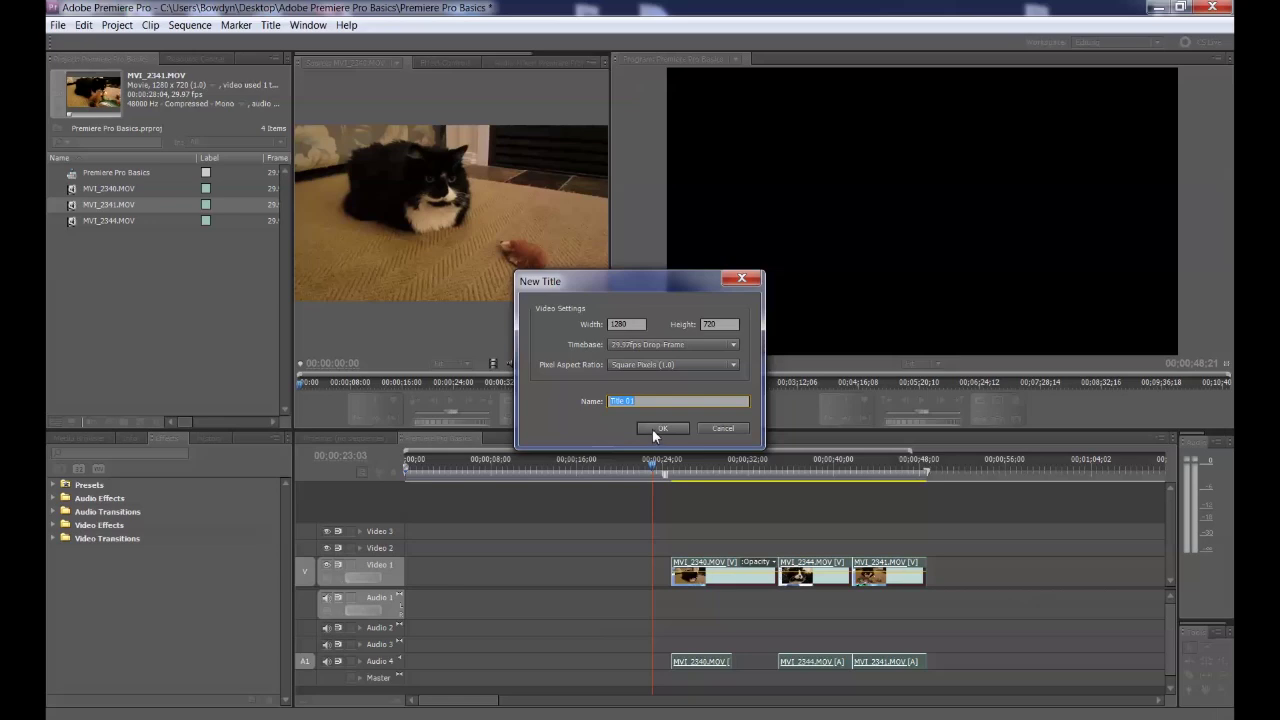
{"action": "left_click", "coordinate": [664, 428]}
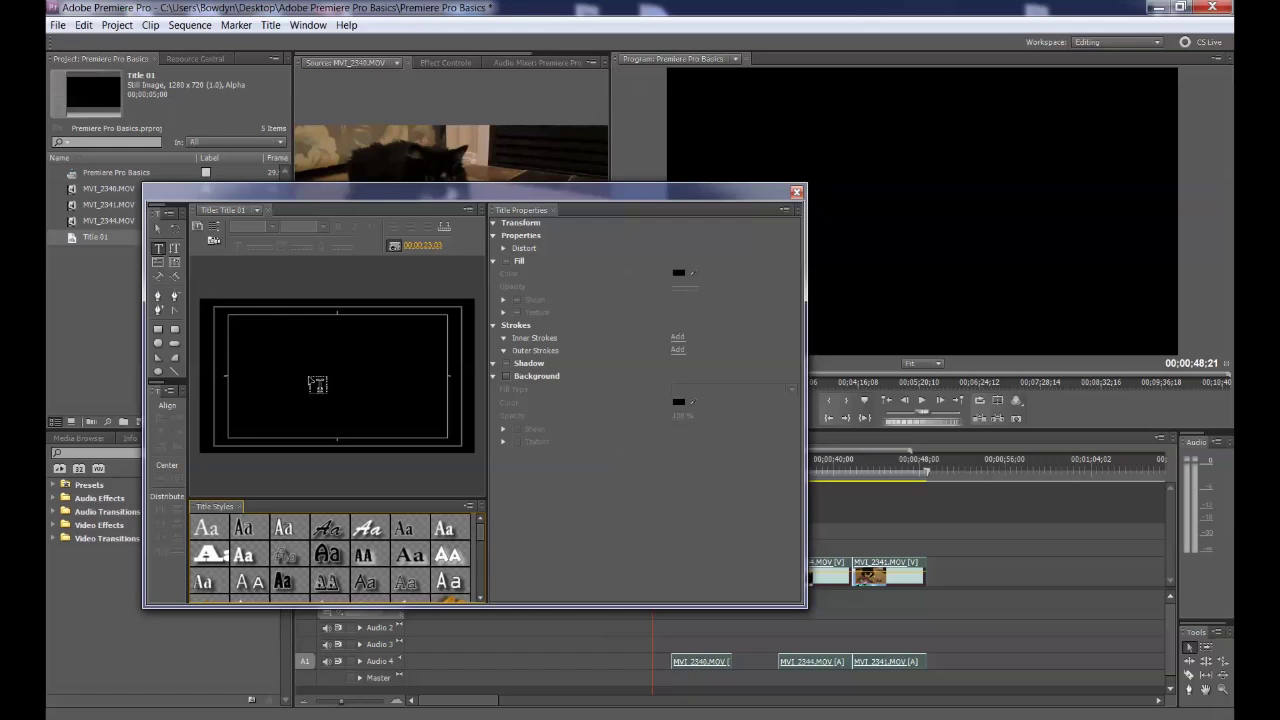
{"action": "left_click", "coordinate": [305, 355]}
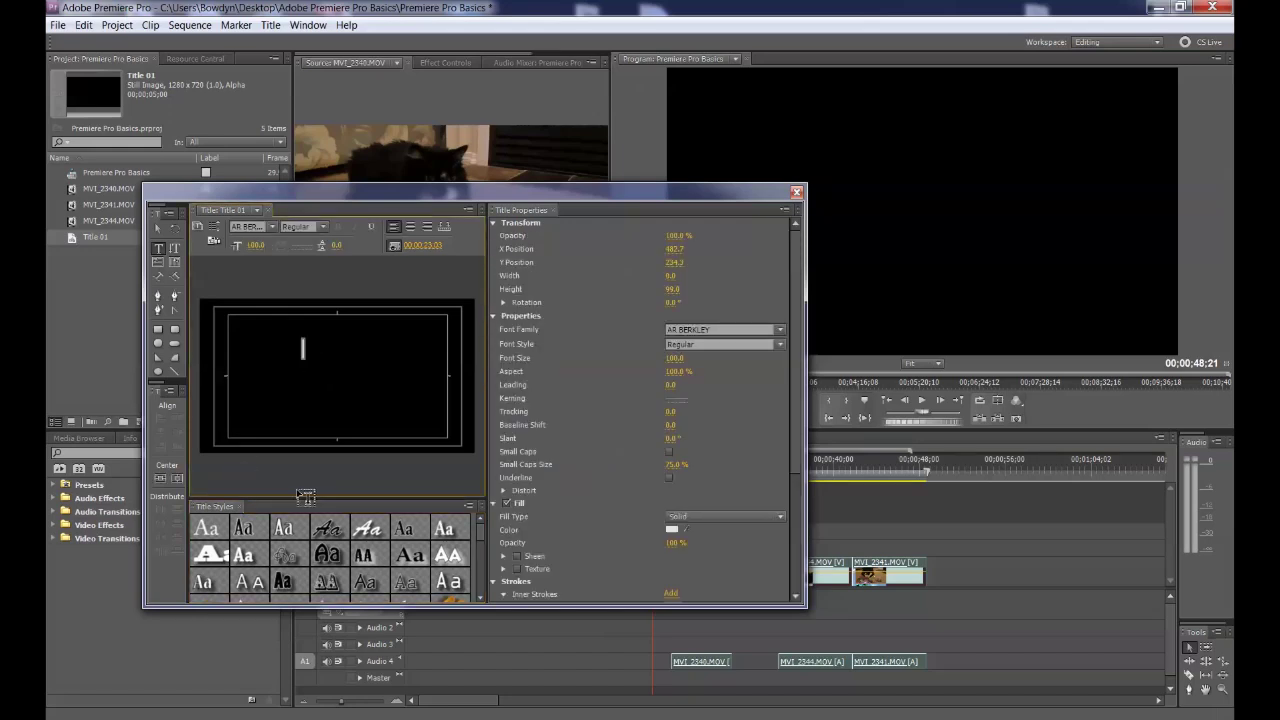
{"action": "type", "text": "Tinker and Max"}
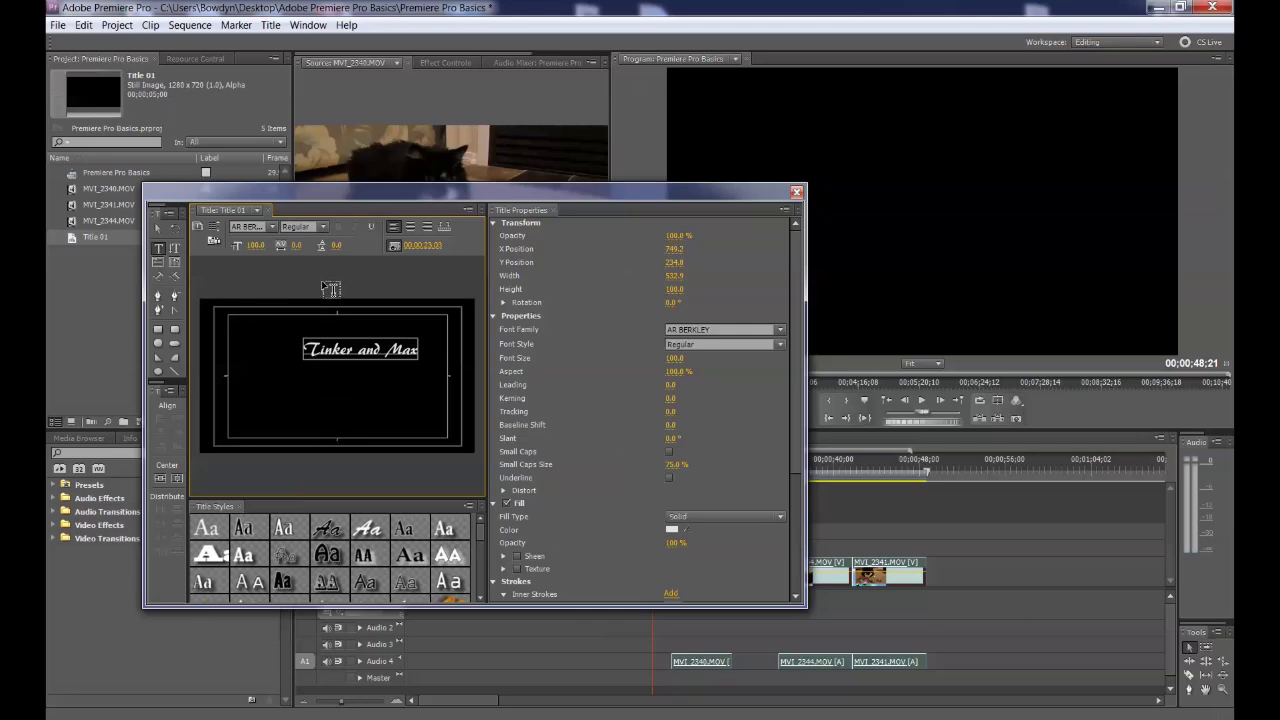
Reposition the "Tinker and Max" text and stretch it to about 888 wide and 387 high
{"action": "left_click", "coordinate": [160, 230]}
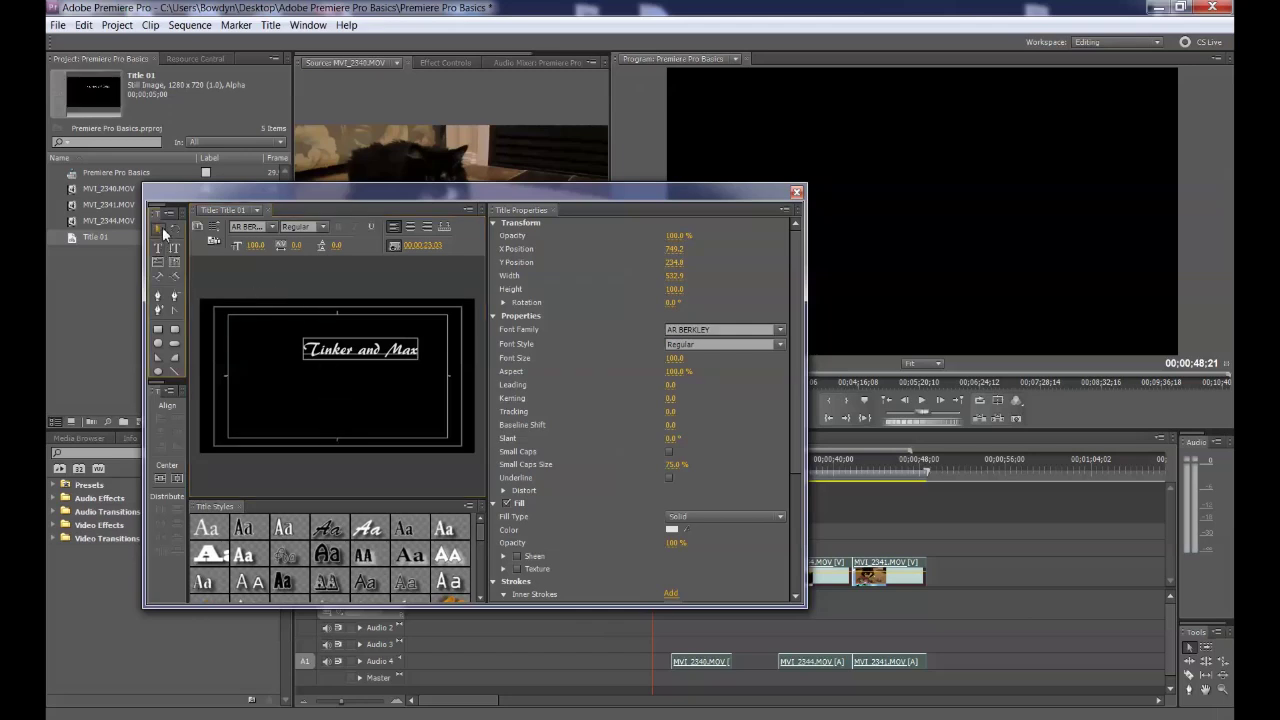
{"action": "left_click", "coordinate": [375, 354]}
{"action": "left_click_drag", "start_coordinate": [375, 354], "coordinate": [401, 379]}
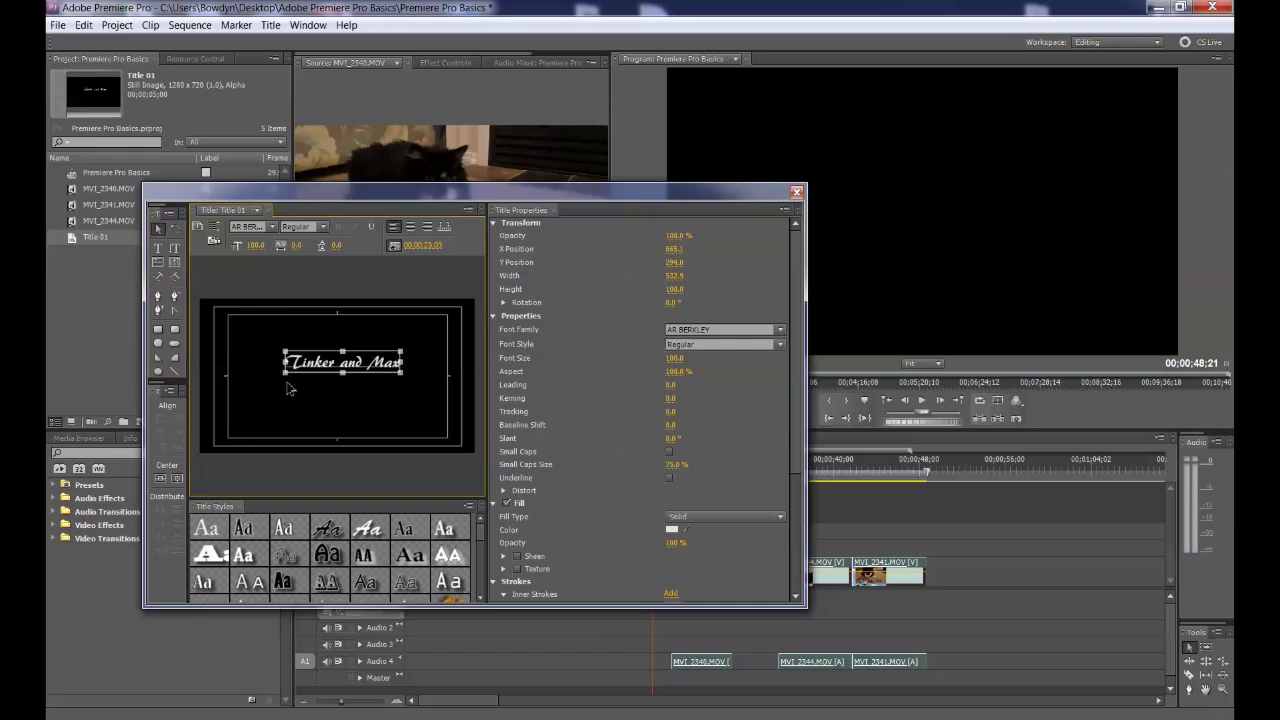
{"action": "left_click_drag", "start_coordinate": [286, 380], "coordinate": [338, 434]}
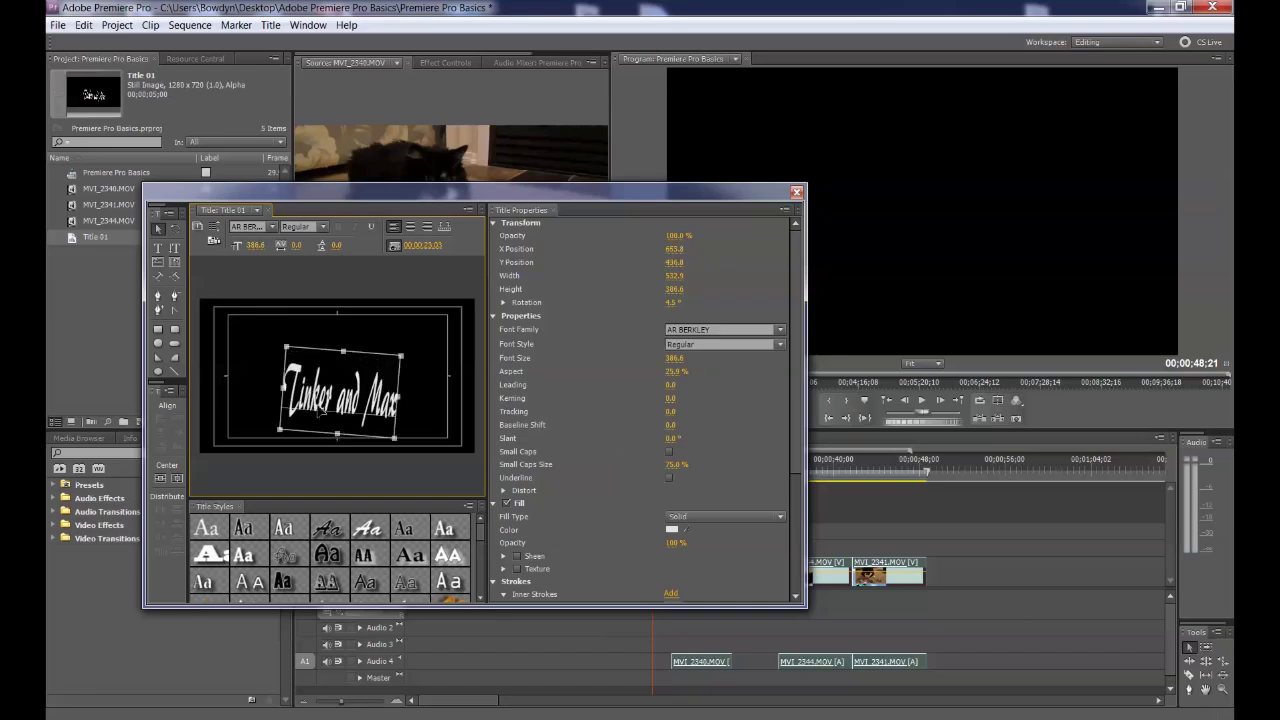
{"action": "left_click_drag", "start_coordinate": [287, 389], "coordinate": [233, 383]}
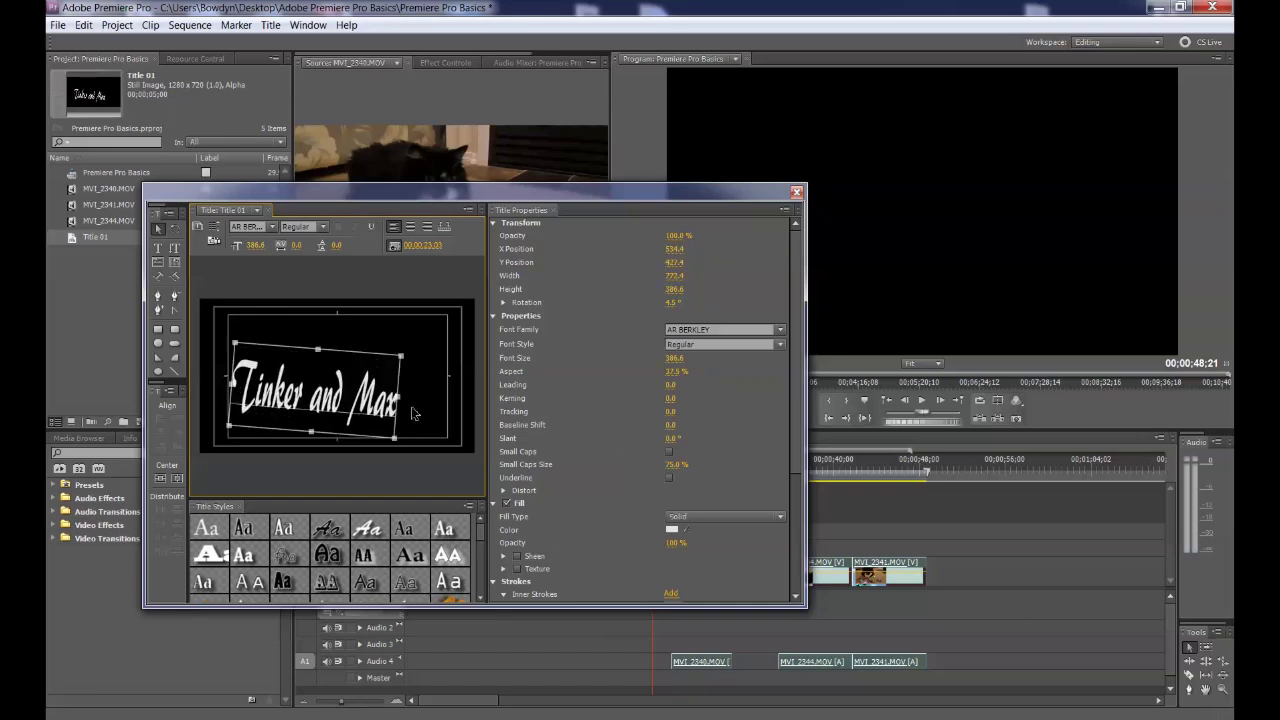
{"action": "left_click_drag", "start_coordinate": [398, 399], "coordinate": [422, 399]}
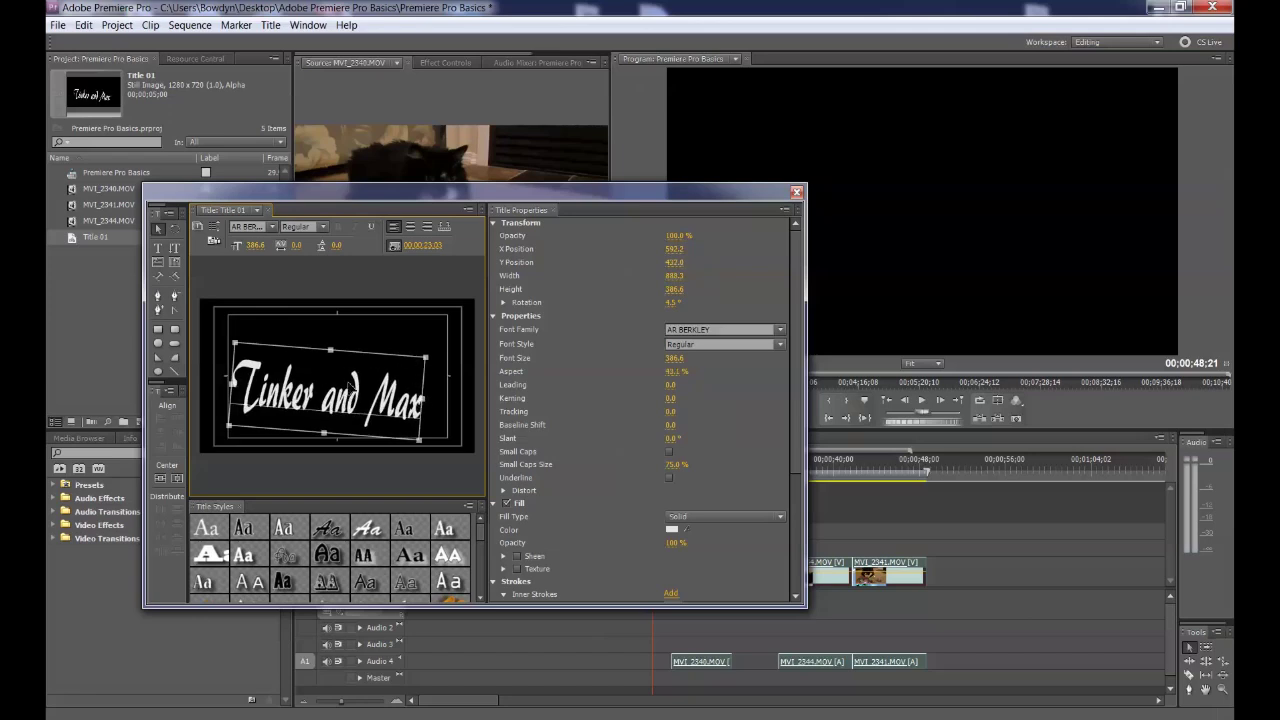
Straighten the title text to 0° rotation and center it vertically and horizontally in the frame
{"action": "left_click_drag", "start_coordinate": [430, 356], "coordinate": [423, 350]}
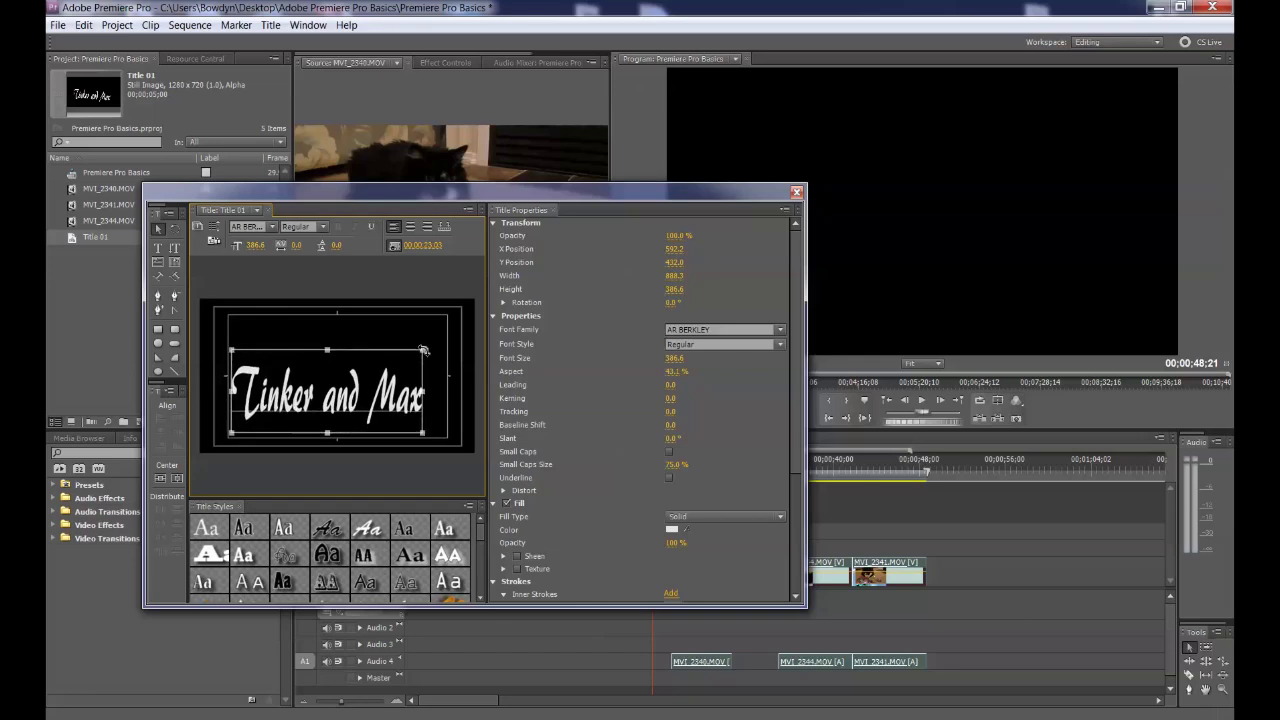
{"action": "left_click", "coordinate": [161, 483]}
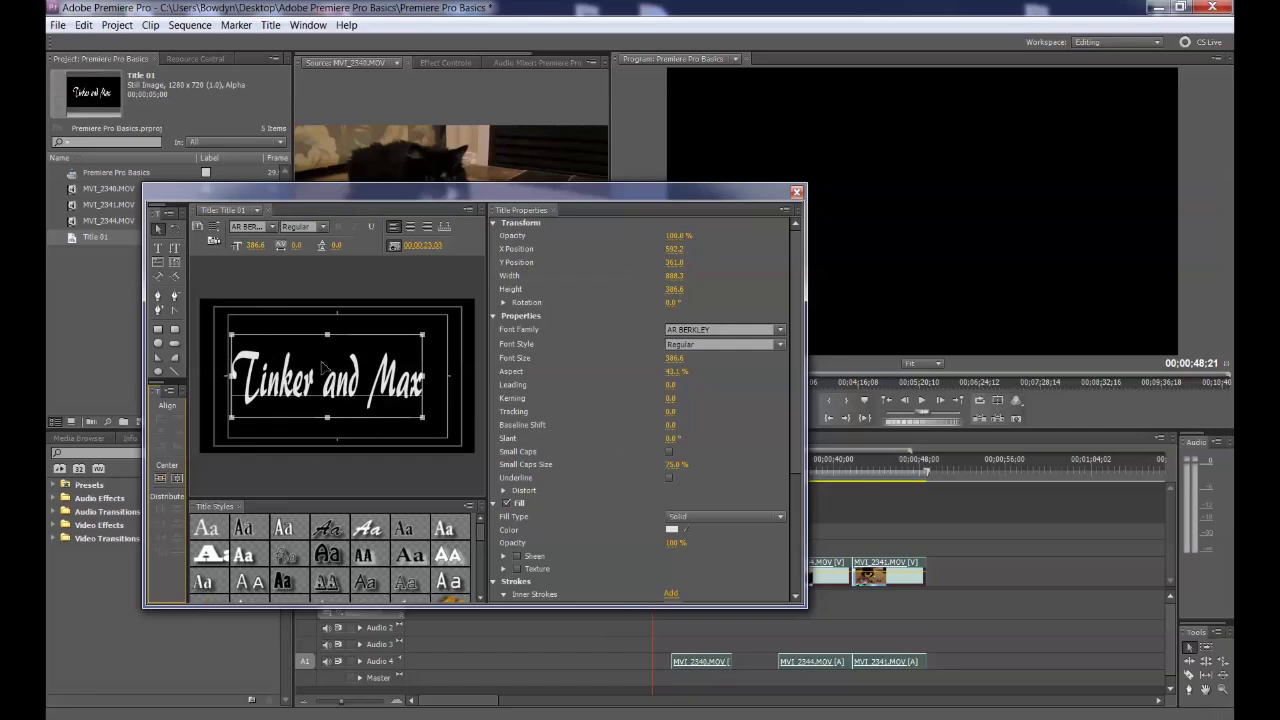
{"action": "left_click", "coordinate": [178, 479]}
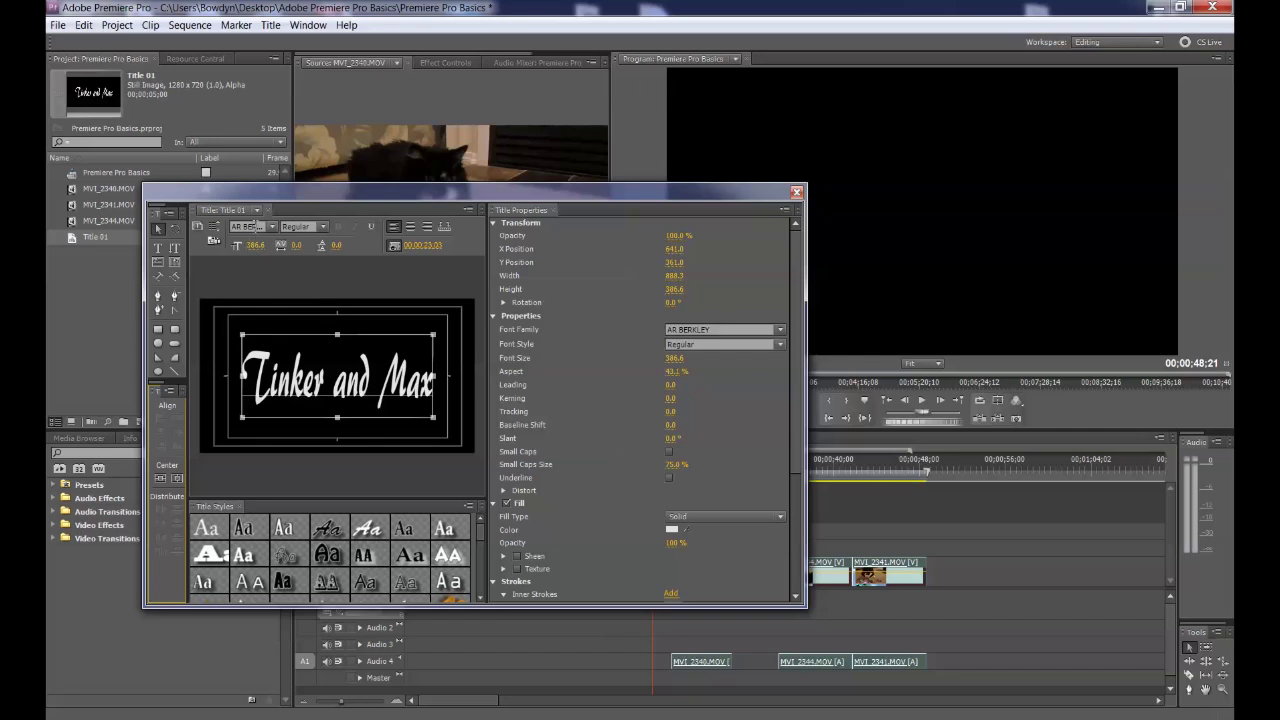
Change the font of the whole "Tinker and Max" text to Adobe Caslon Pro
{"action": "left_click", "coordinate": [157, 247]}
{"action": "left_click", "coordinate": [249, 379]}
{"action": "left_click_drag", "start_coordinate": [249, 379], "coordinate": [476, 392]}
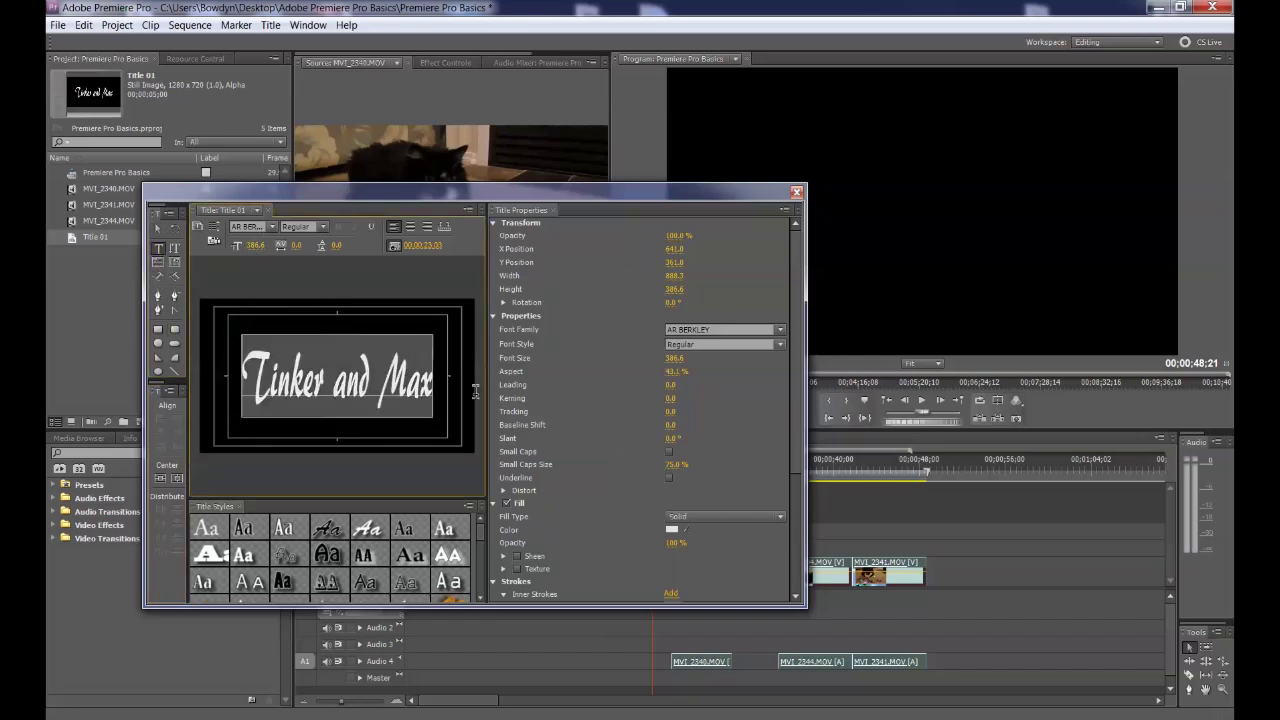
{"action": "left_click", "coordinate": [273, 227]}
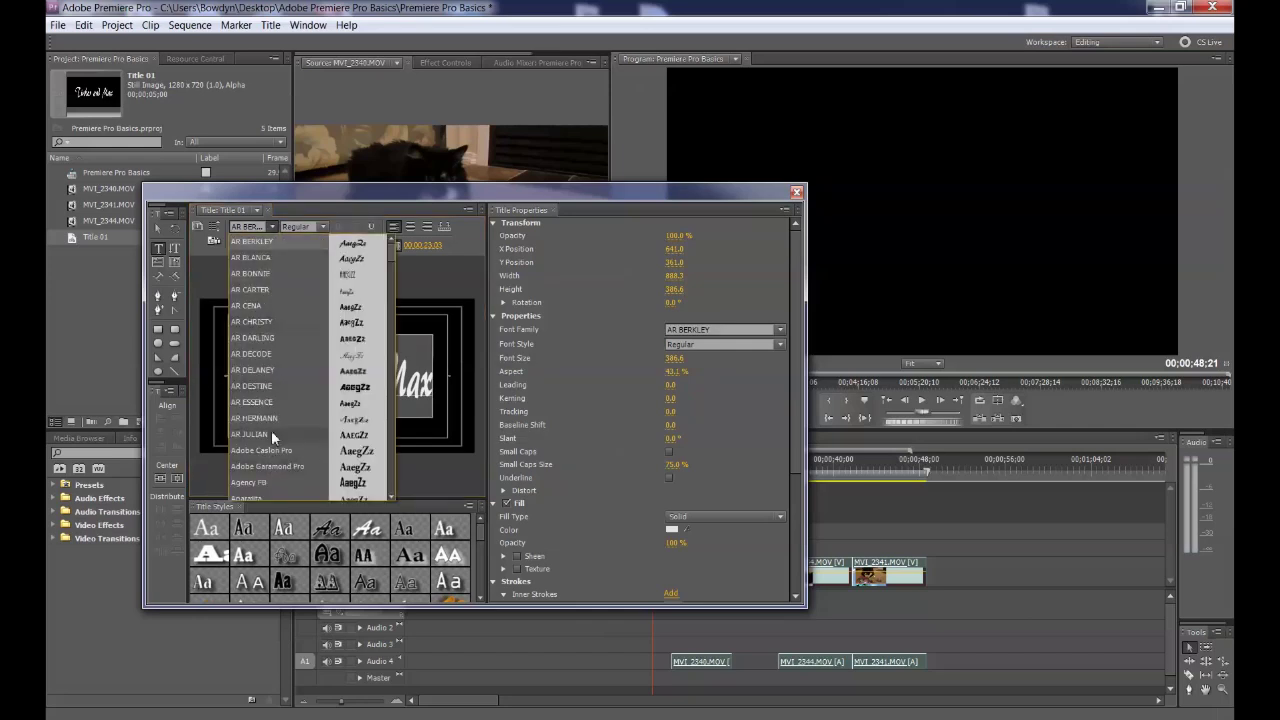
{"action": "scroll", "coordinate": [270, 423], "scroll_direction": "down", "scroll_amount": 1}
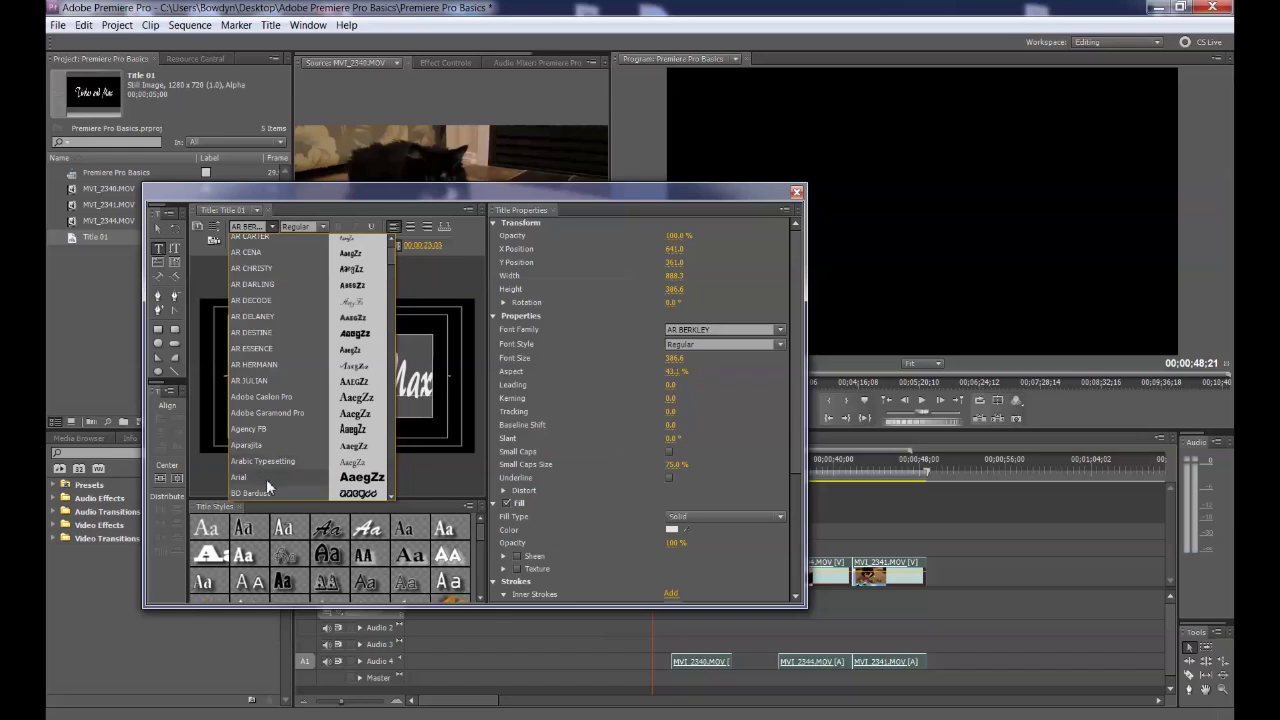
{"action": "left_click", "coordinate": [265, 396]}
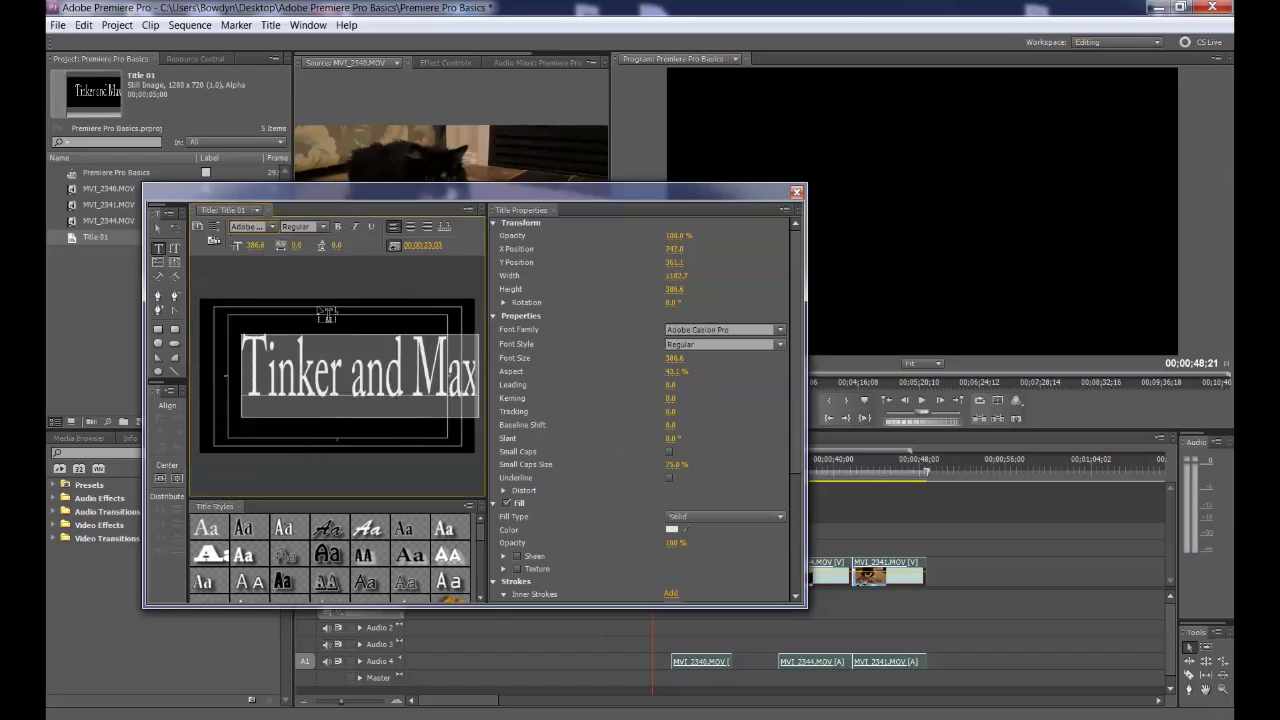
Center the title text in the frame and narrow it to about 1022 wide to fit the inner safe margin
{"action": "left_click", "coordinate": [158, 230]}
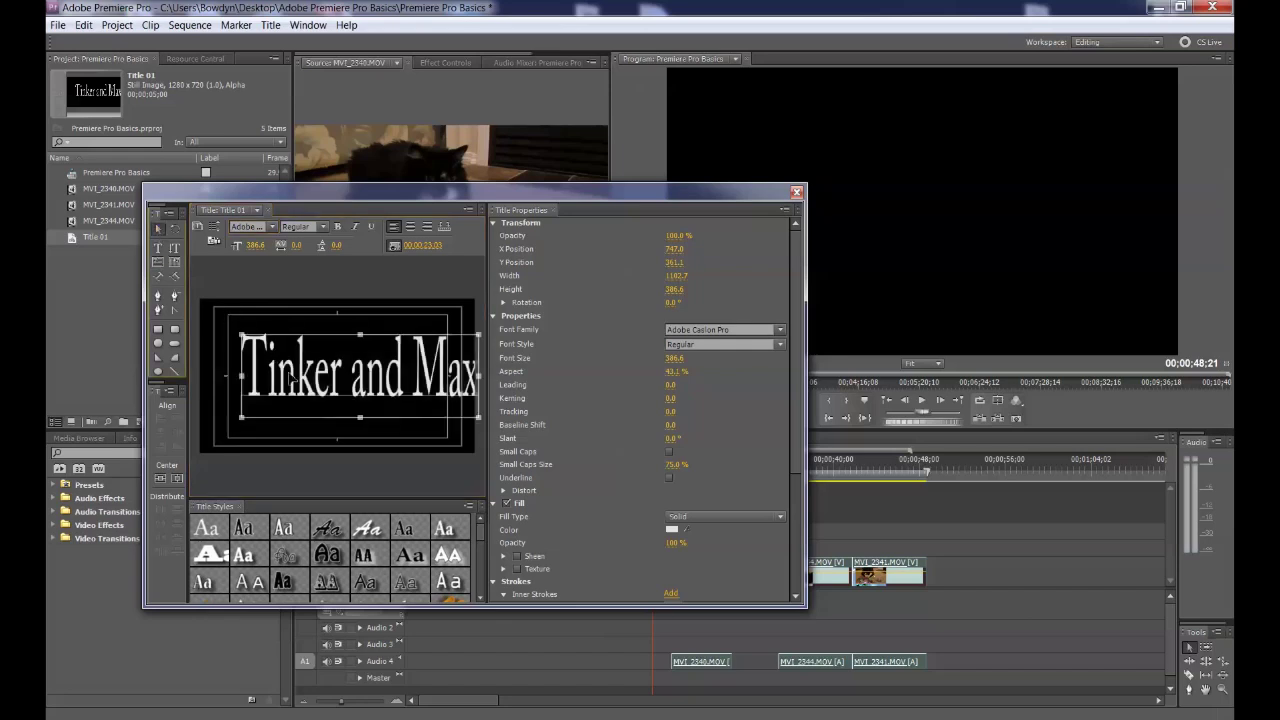
{"action": "left_click_drag", "start_coordinate": [337, 372], "coordinate": [305, 370]}
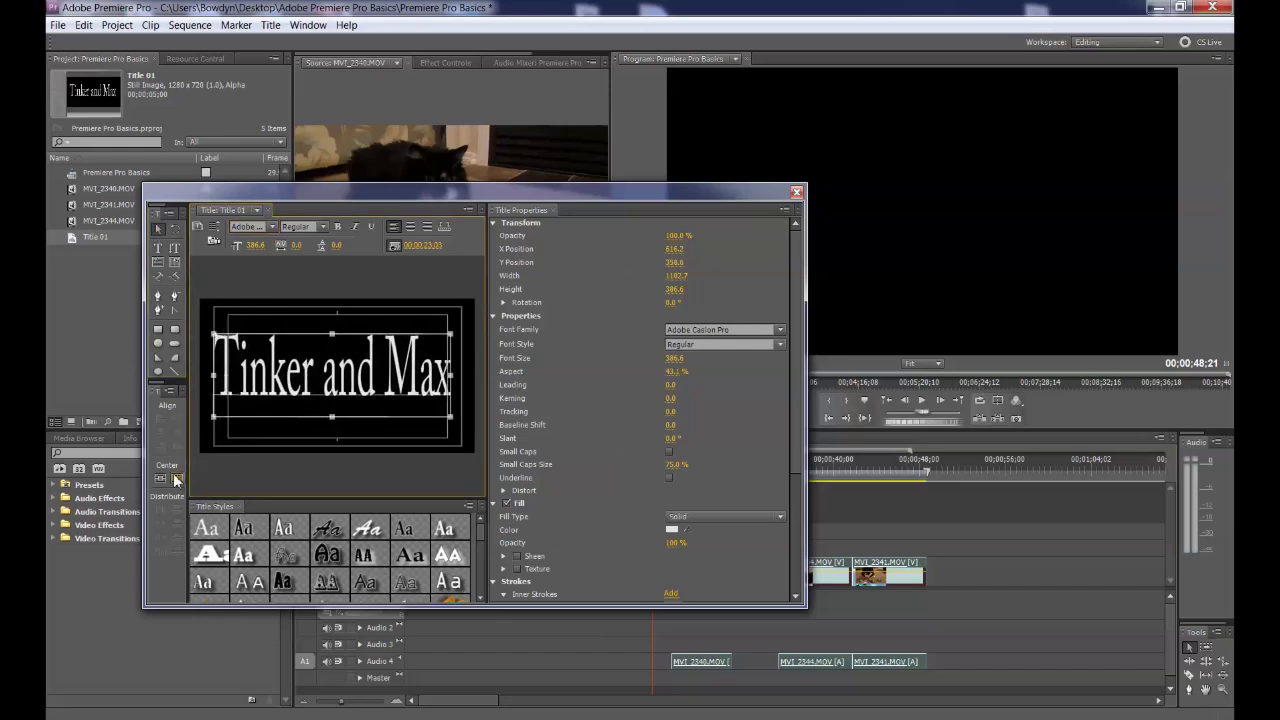
{"action": "left_click", "coordinate": [160, 478]}
{"action": "left_click", "coordinate": [177, 478]}
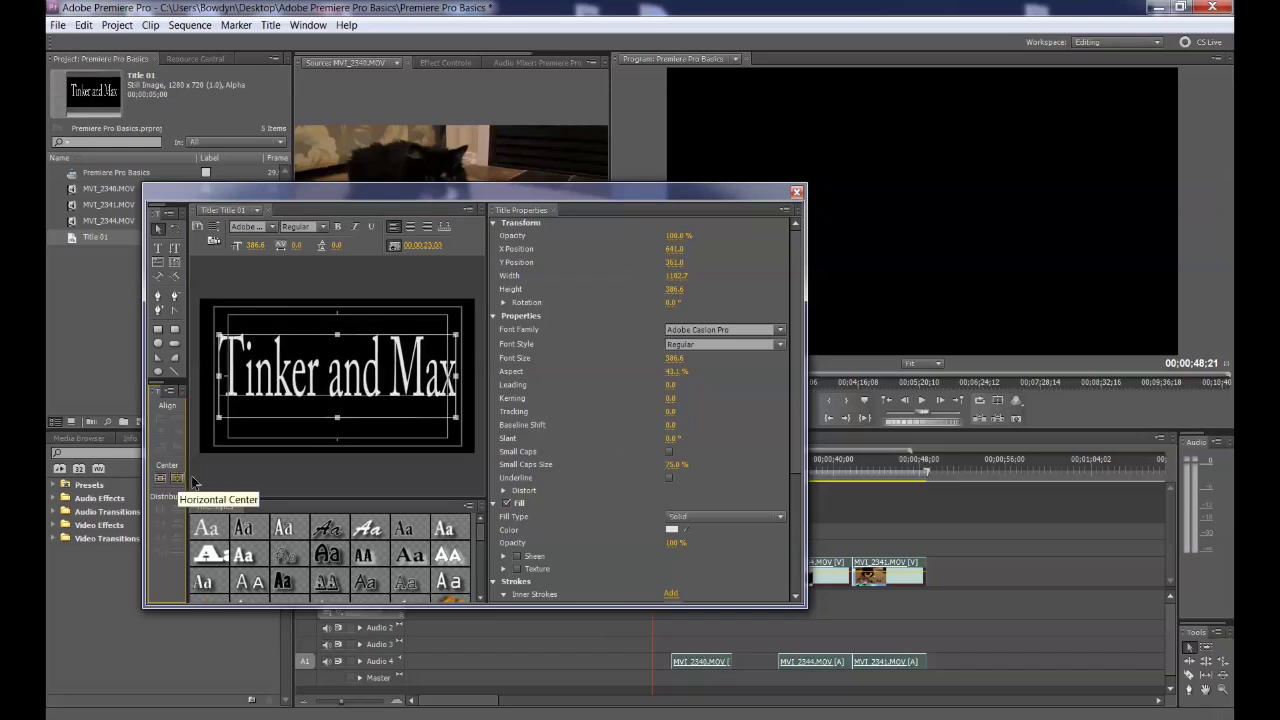
{"action": "left_click_drag", "start_coordinate": [457, 375], "coordinate": [449, 375]}
{"action": "left_click_drag", "start_coordinate": [226, 377], "coordinate": [229, 377]}
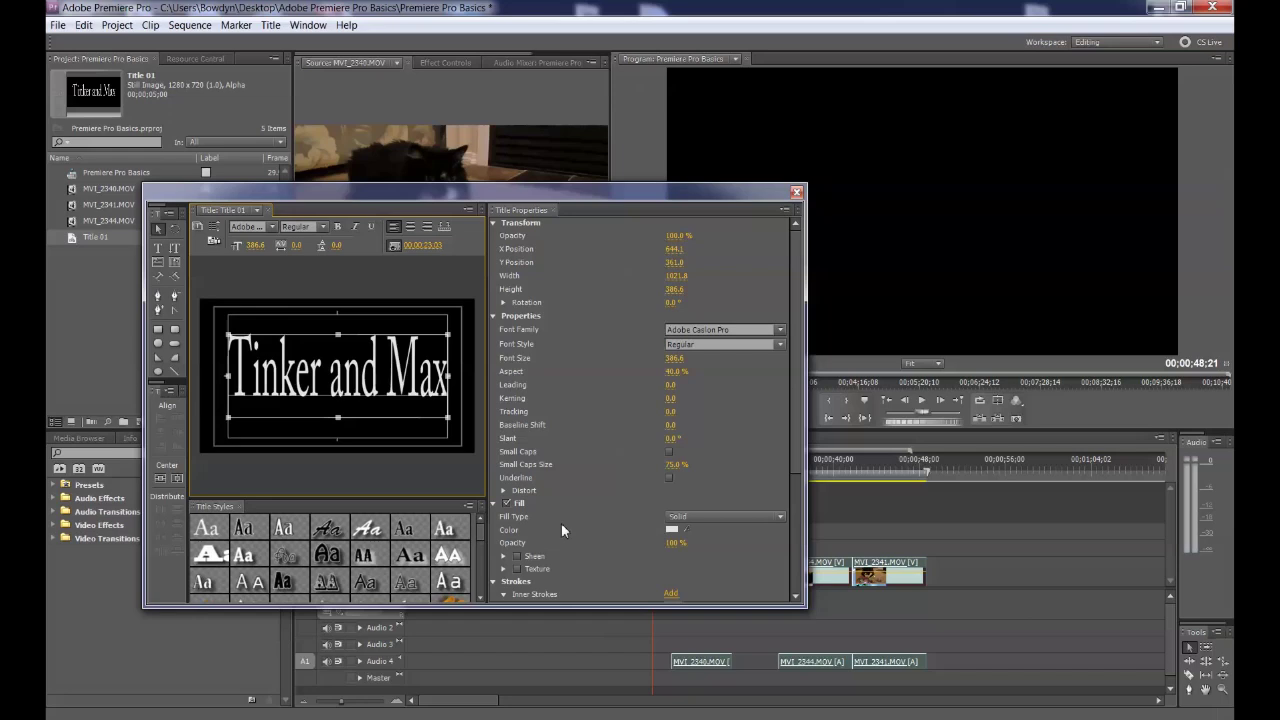
Try several title styles on the text, including outlined Hobo, orange gradient, Lithos, Orator and outlined Giddyup
{"action": "left_click_drag", "start_coordinate": [794, 437], "coordinate": [789, 566]}
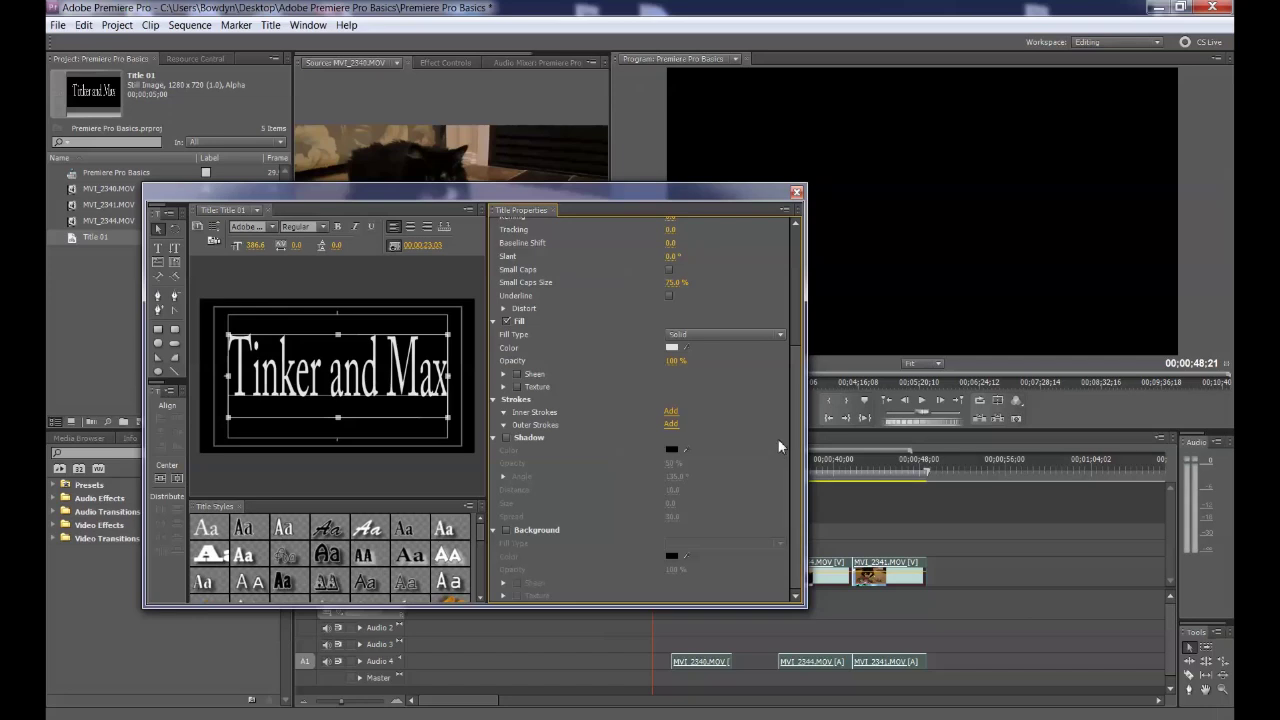
{"action": "left_click", "coordinate": [336, 380]}
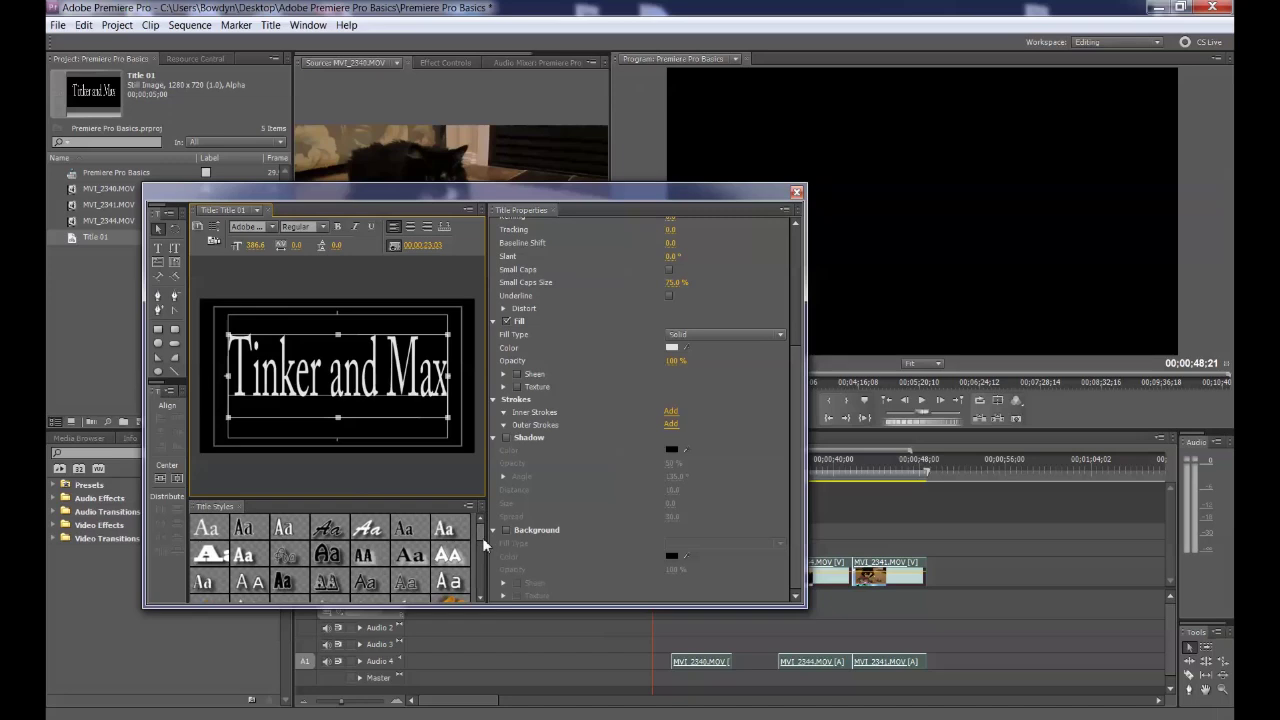
{"action": "scroll", "coordinate": [481, 537], "scroll_direction": "down", "scroll_amount": 1}
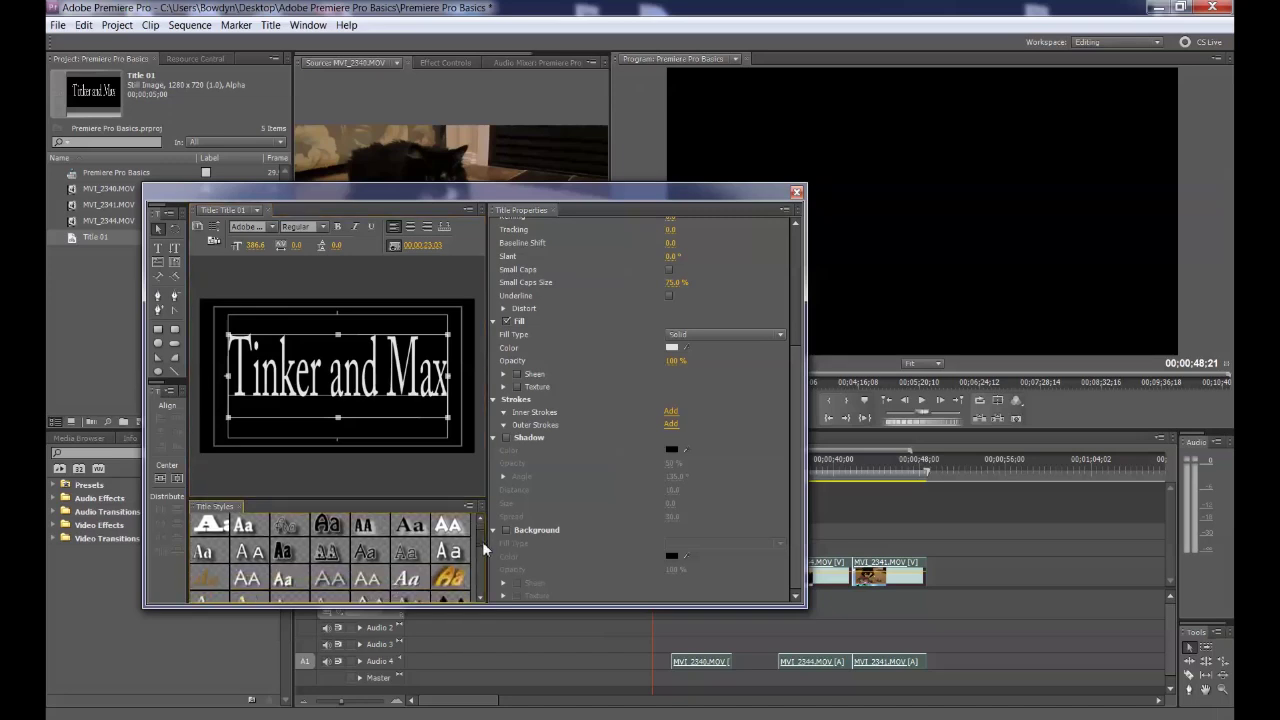
{"action": "left_click", "coordinate": [328, 526]}
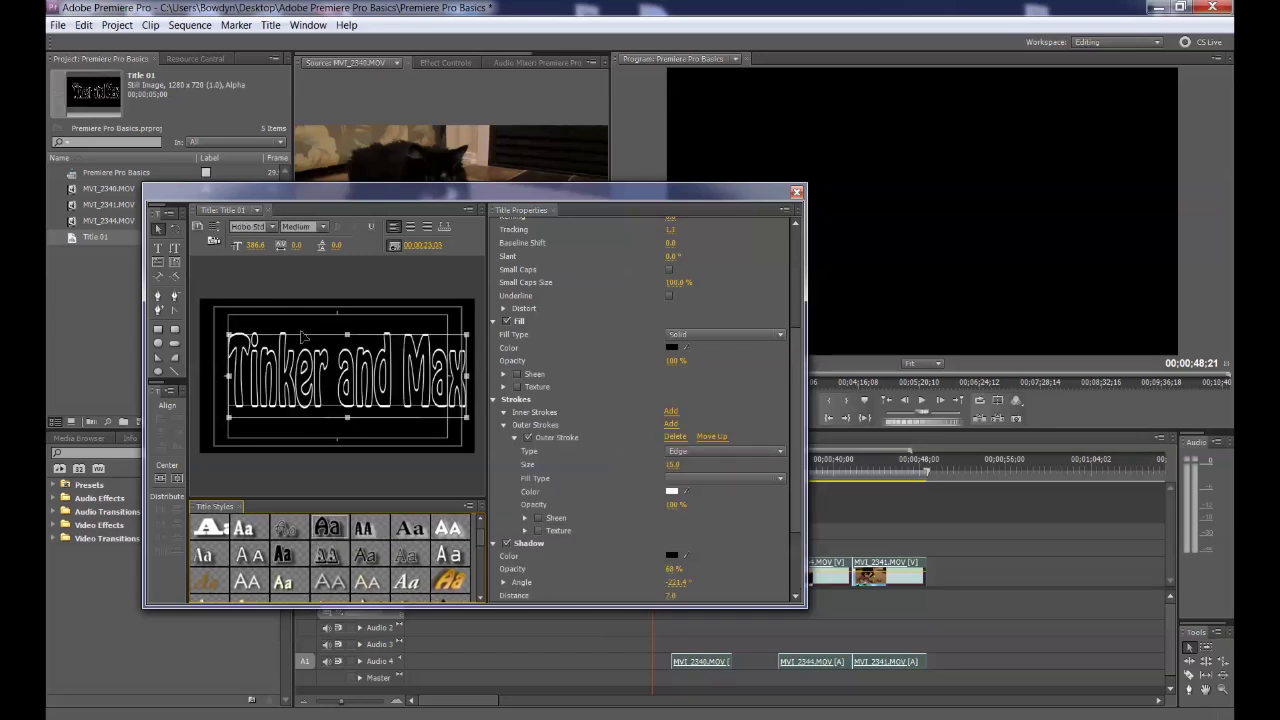
{"action": "left_click", "coordinate": [447, 582]}
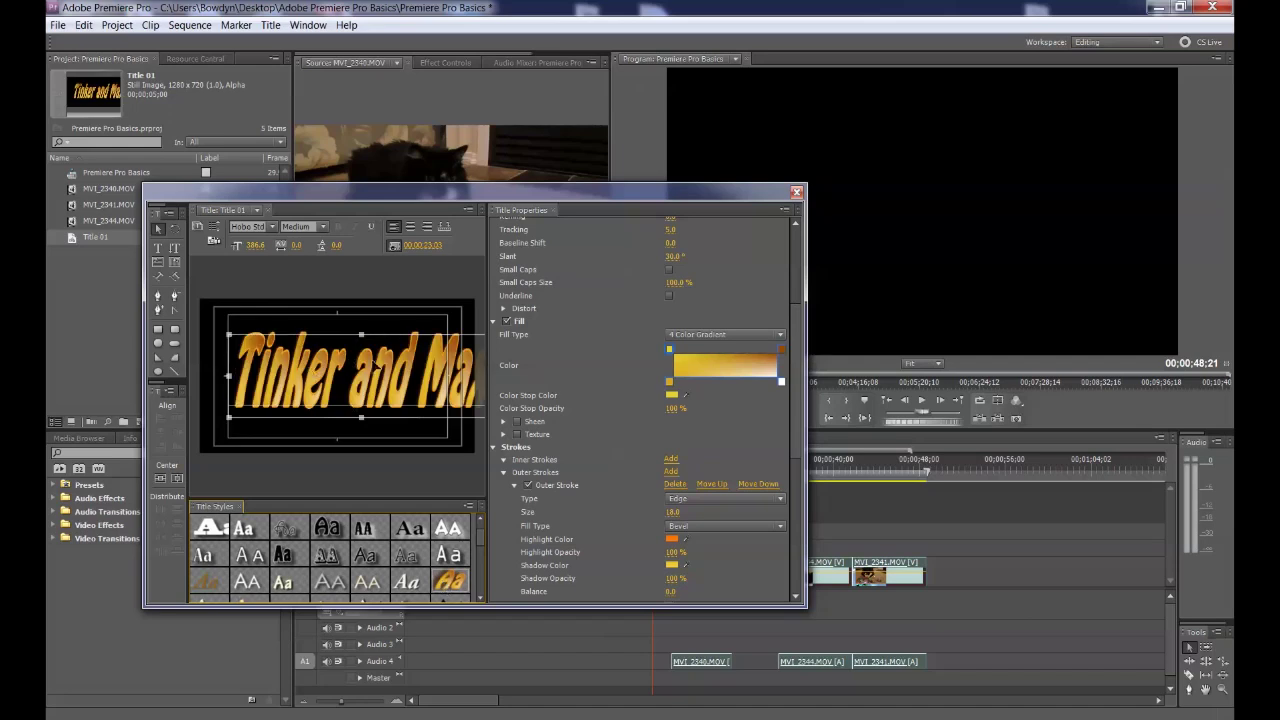
{"action": "left_click", "coordinate": [342, 590]}
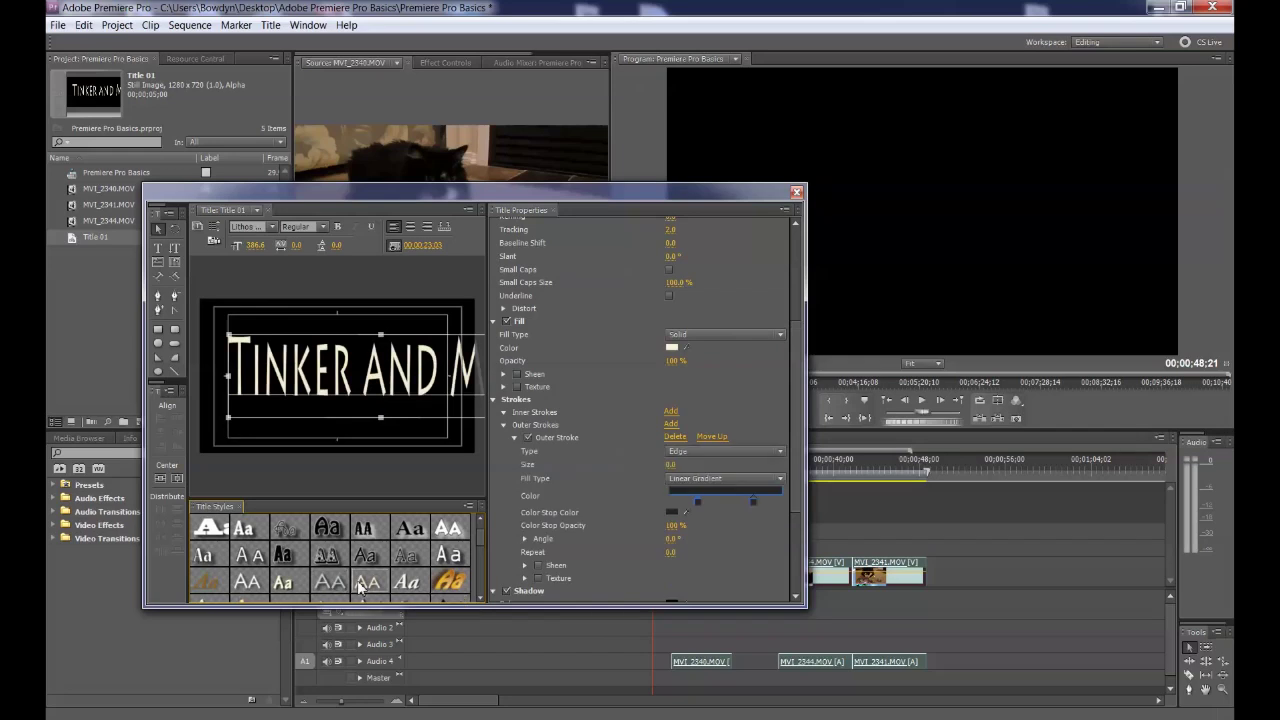
{"action": "left_click", "coordinate": [257, 562]}
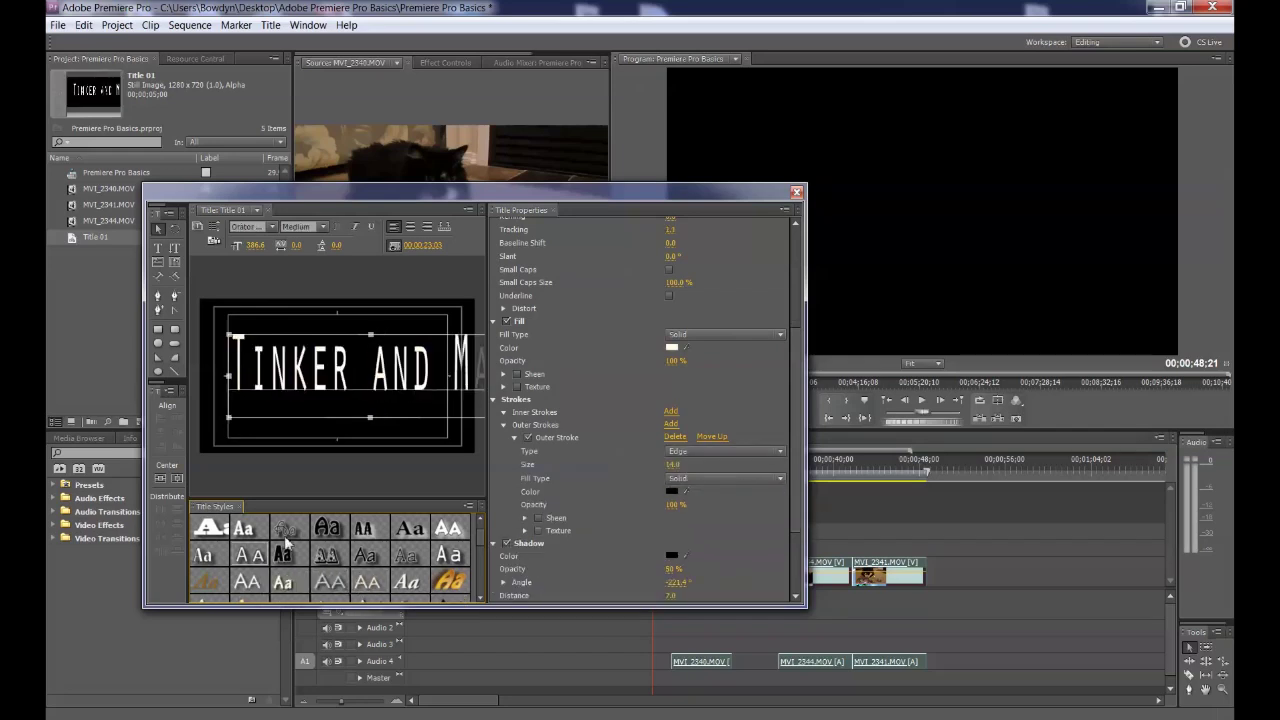
{"action": "left_click", "coordinate": [293, 537]}
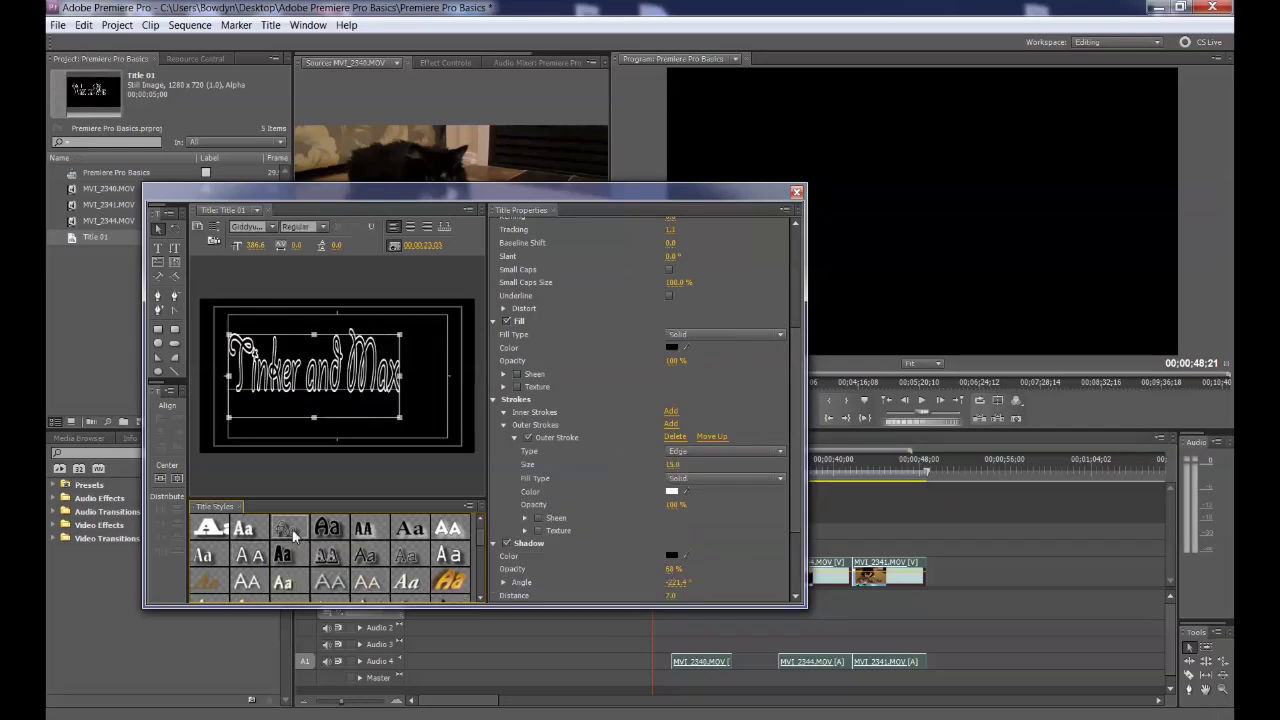
Apply the white Lithos Black title style with a shadow, and center and narrow the text to fit the inner safe margin
{"action": "left_click", "coordinate": [444, 530]}
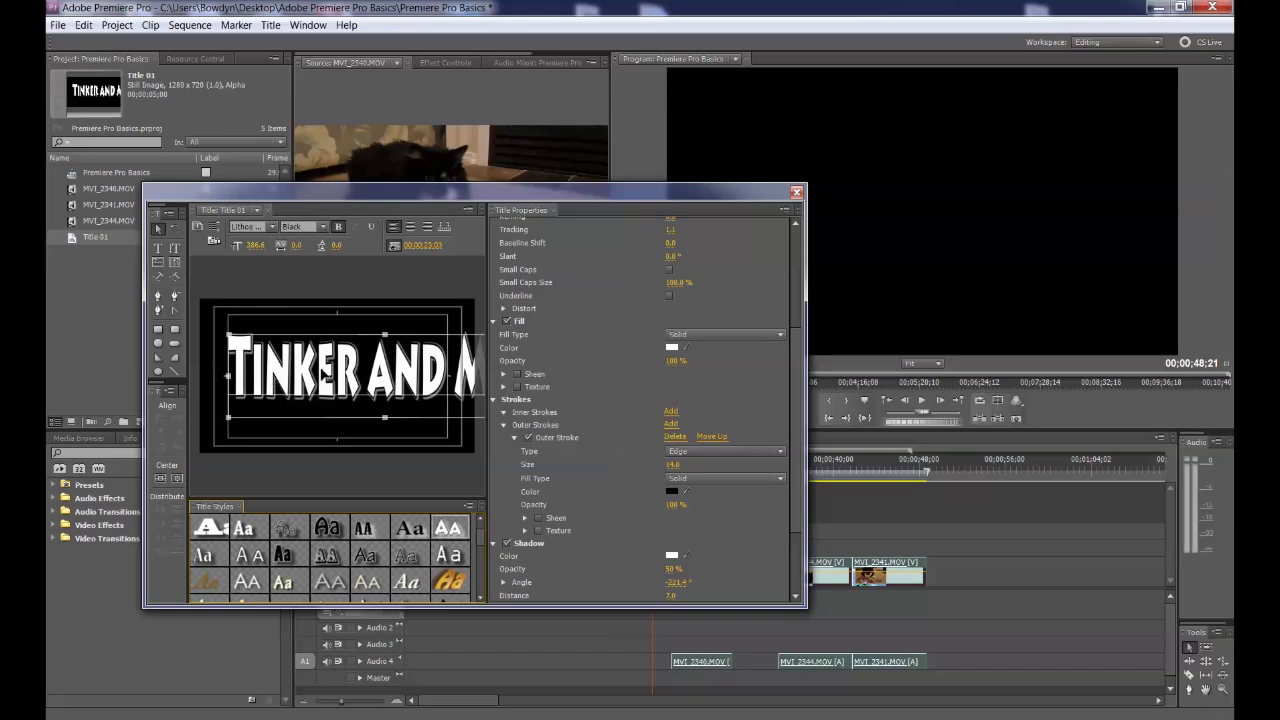
{"action": "mouse_move", "coordinate": [258, 375]}
{"action": "left_mouse_down"}
{"action": "mouse_move", "coordinate": [235, 377]}
{"action": "mouse_move", "coordinate": [279, 377]}
{"action": "left_mouse_up"}
{"action": "left_click_drag", "start_coordinate": [396, 386], "coordinate": [328, 388]}
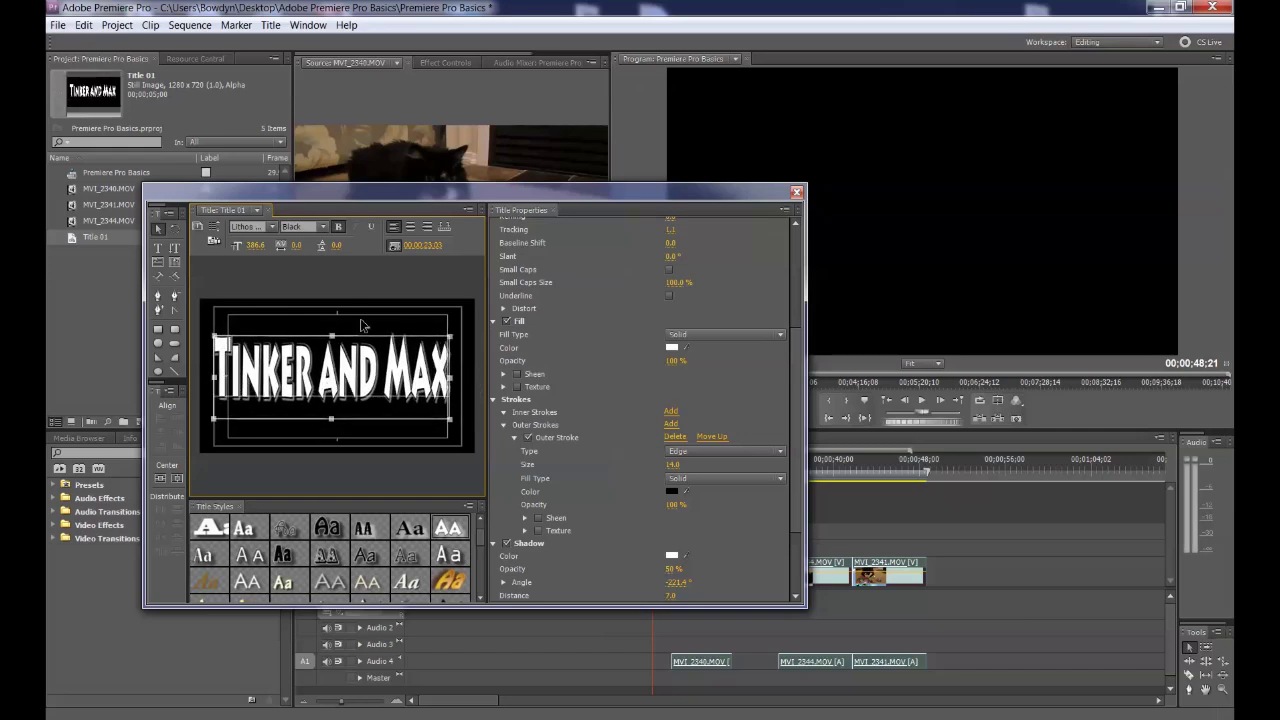
{"action": "left_click", "coordinate": [160, 478]}
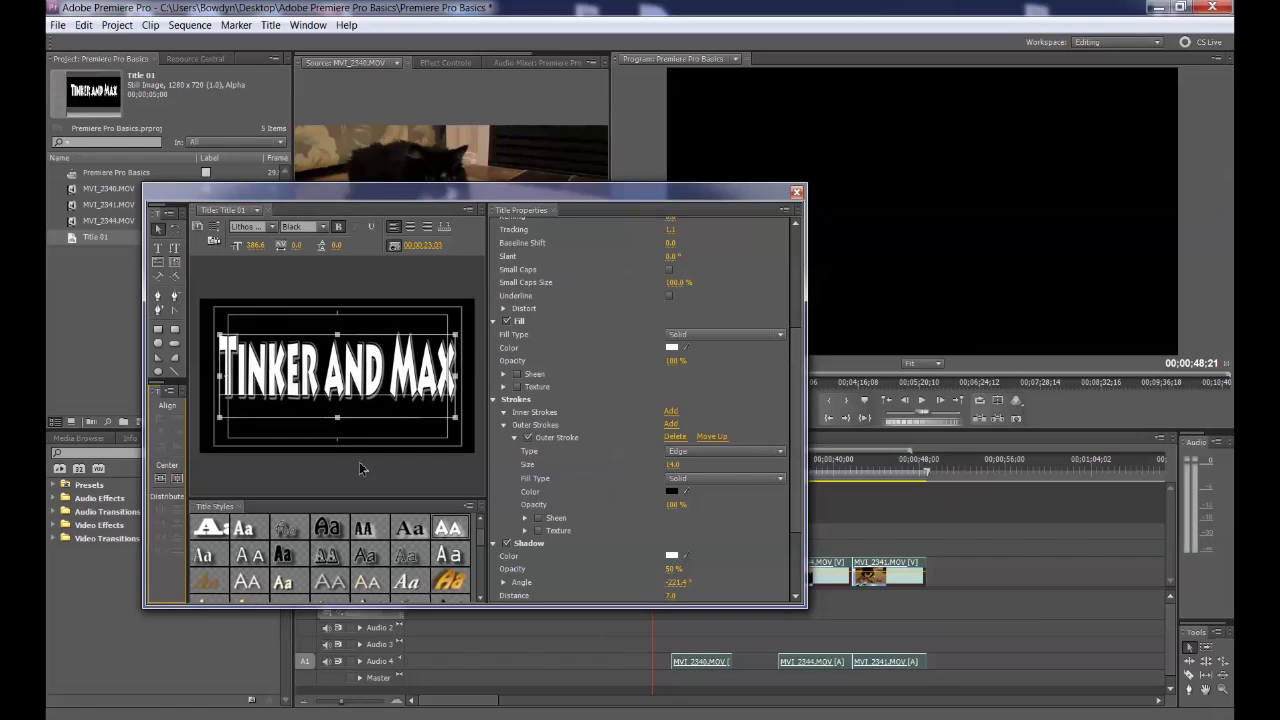
{"action": "left_click_drag", "start_coordinate": [456, 376], "coordinate": [448, 376]}
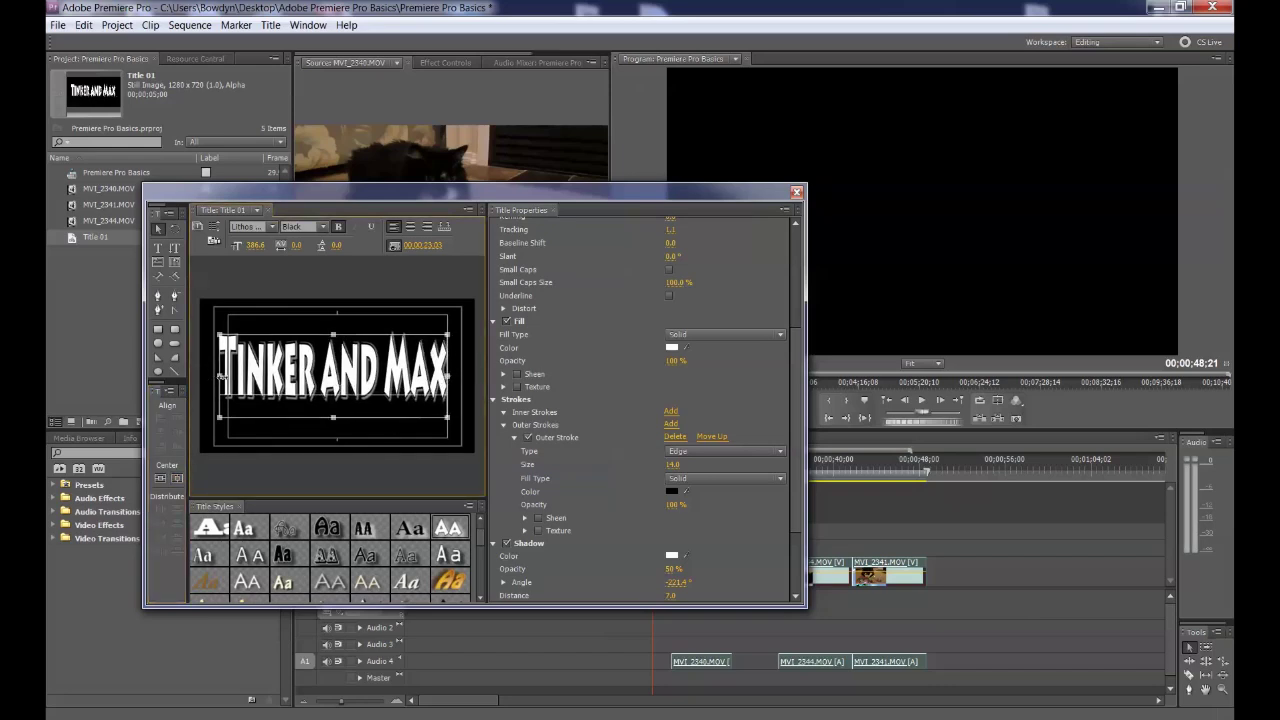
{"action": "left_click_drag", "start_coordinate": [220, 377], "coordinate": [228, 378]}
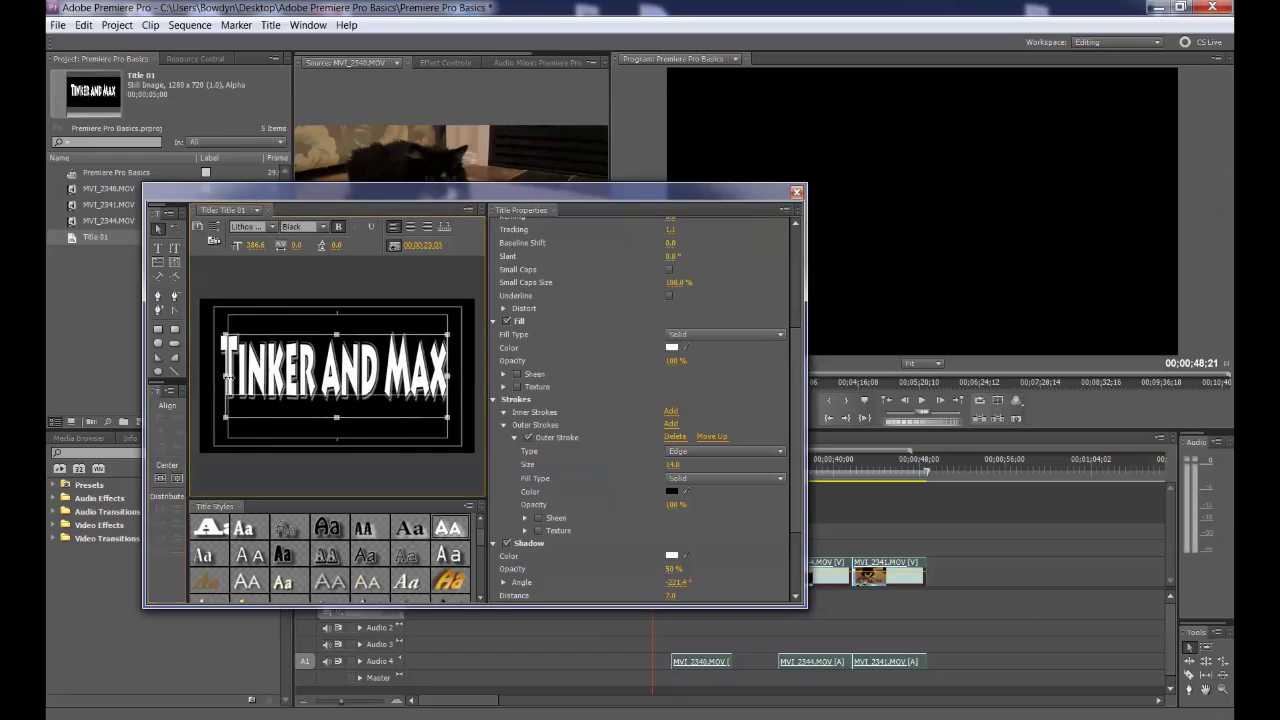
Close the title editor, place Title 01 at the very start of the Video 1 track, and display its first frame
{"action": "left_click", "coordinate": [297, 278]}
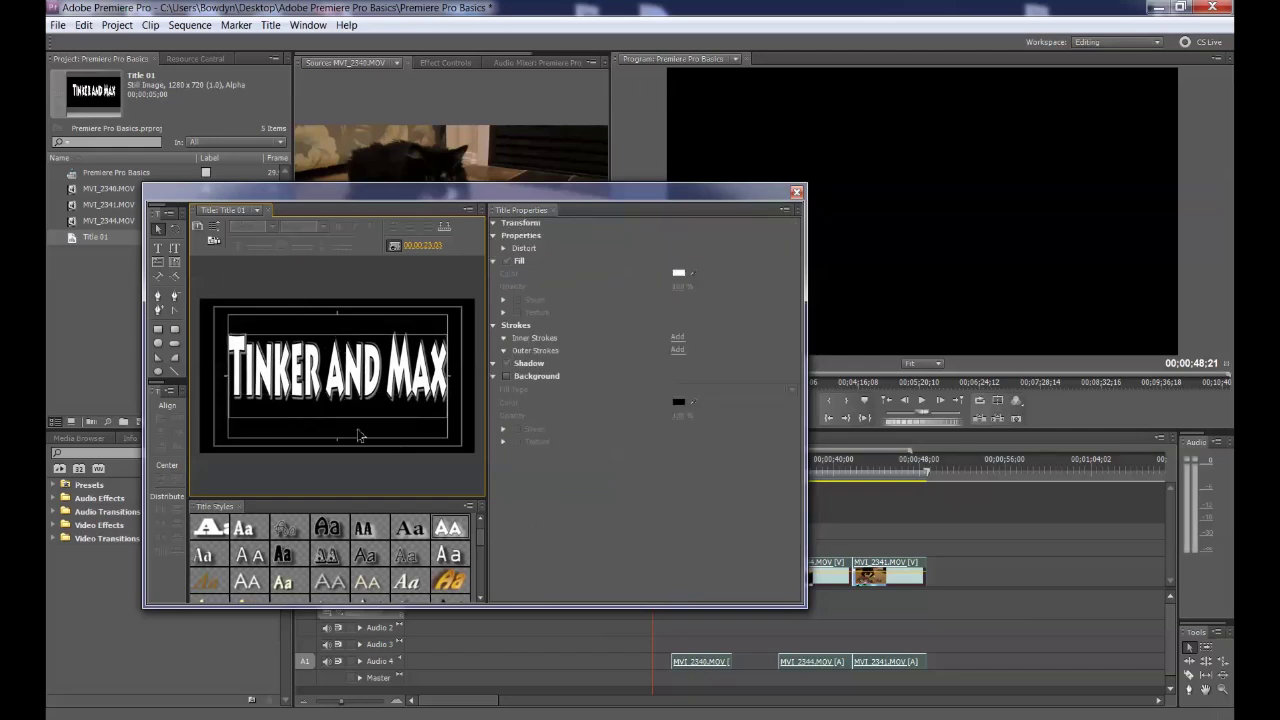
{"action": "left_click", "coordinate": [797, 192]}
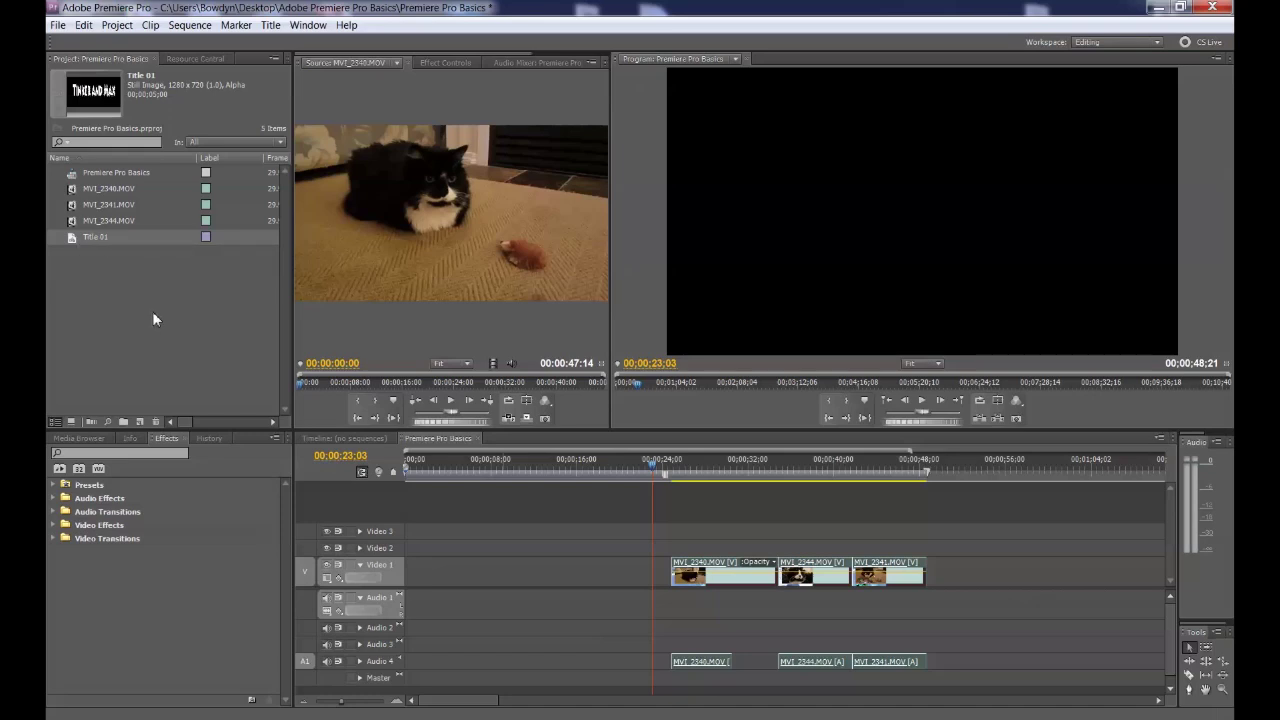
{"action": "left_click", "coordinate": [72, 237]}
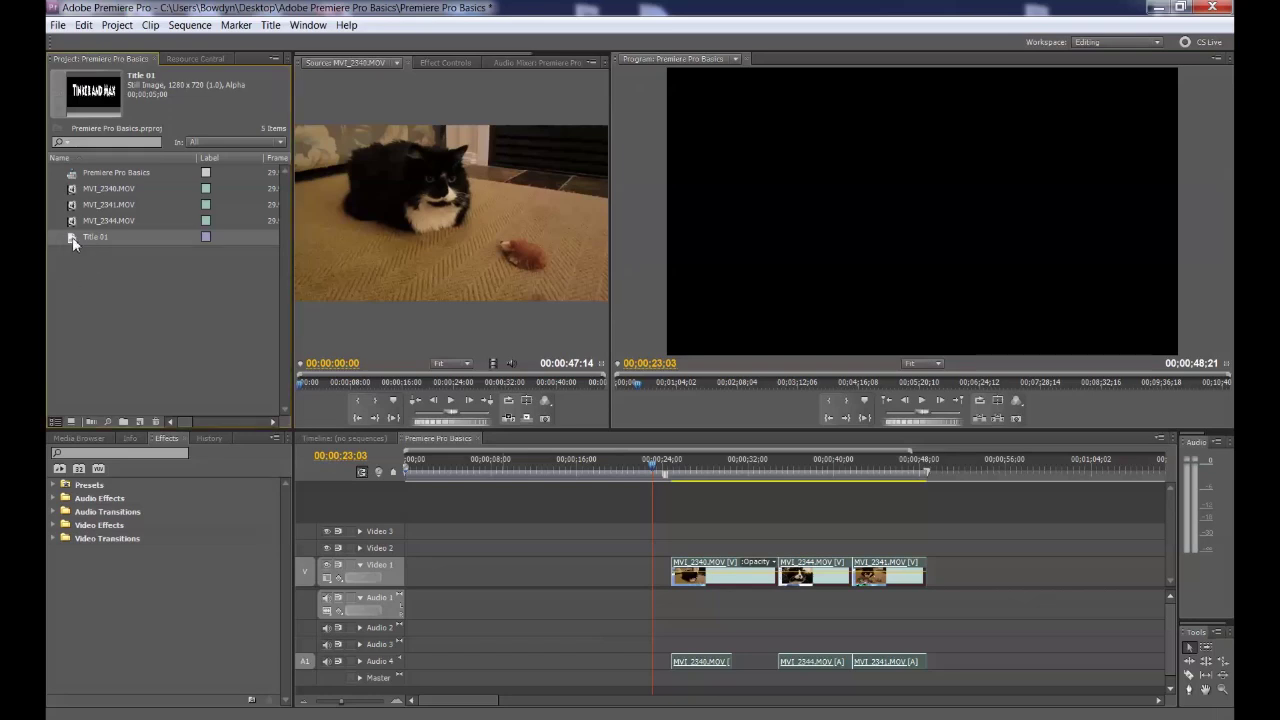
{"action": "left_click_drag", "start_coordinate": [72, 237], "coordinate": [425, 578]}
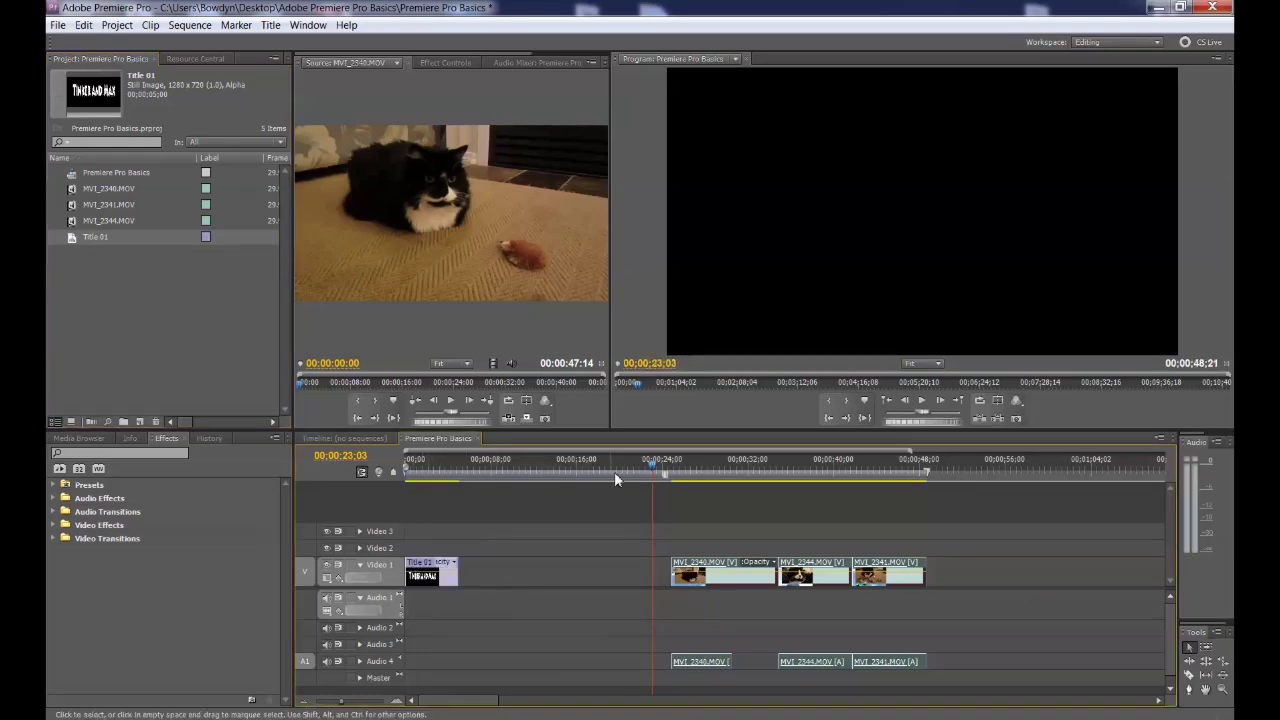
{"action": "left_click_drag", "start_coordinate": [652, 463], "coordinate": [405, 505]}
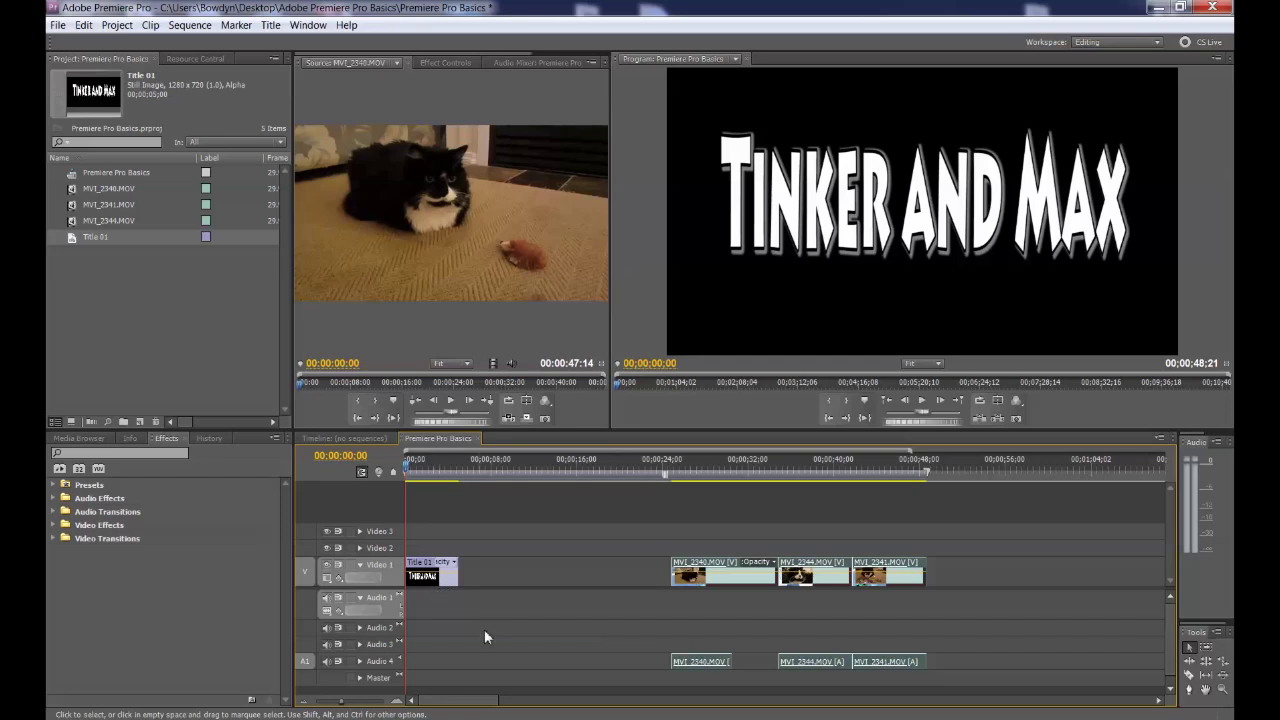
Try different durations for the title clip in its Speed/Duration settings, ending at 5 seconds
{"action": "right_click", "coordinate": [427, 585]}
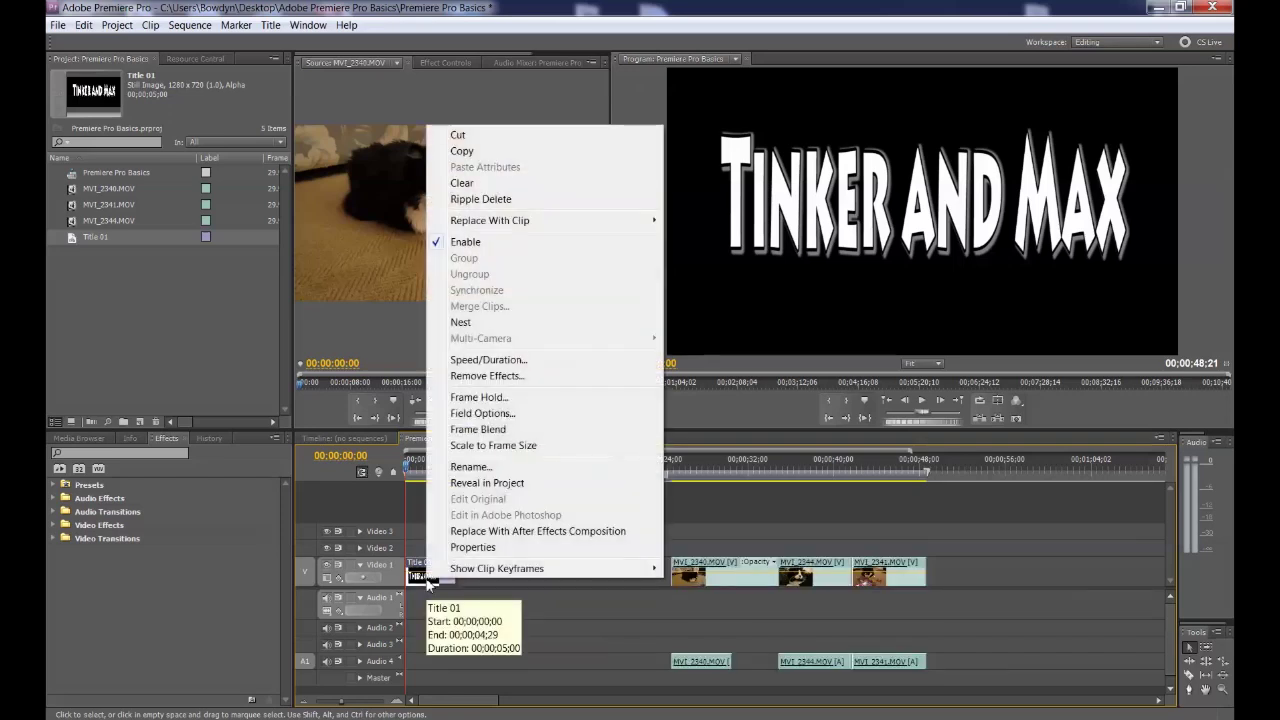
{"action": "left_click", "coordinate": [490, 361]}
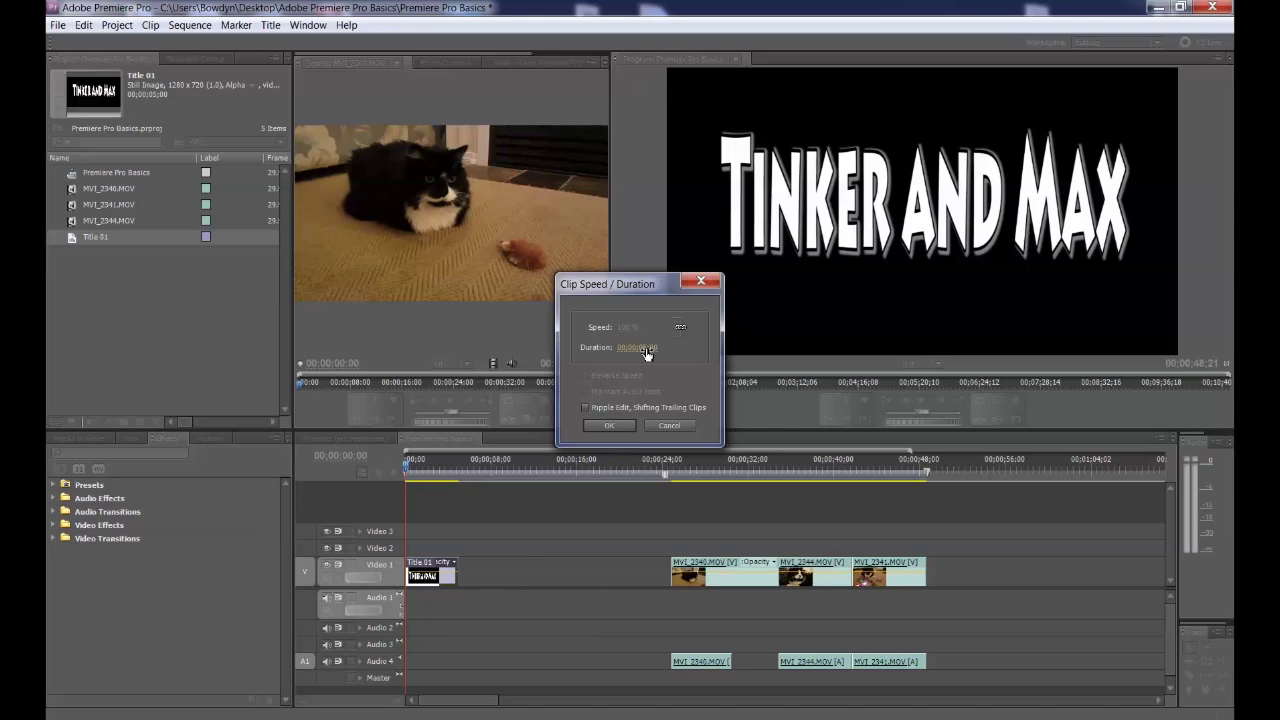
{"action": "left_click_drag", "start_coordinate": [647, 354], "coordinate": [810, 361]}
{"action": "left_click_drag", "start_coordinate": [913, 364], "coordinate": [748, 362]}
{"action": "left_click_drag", "start_coordinate": [632, 356], "coordinate": [528, 357]}
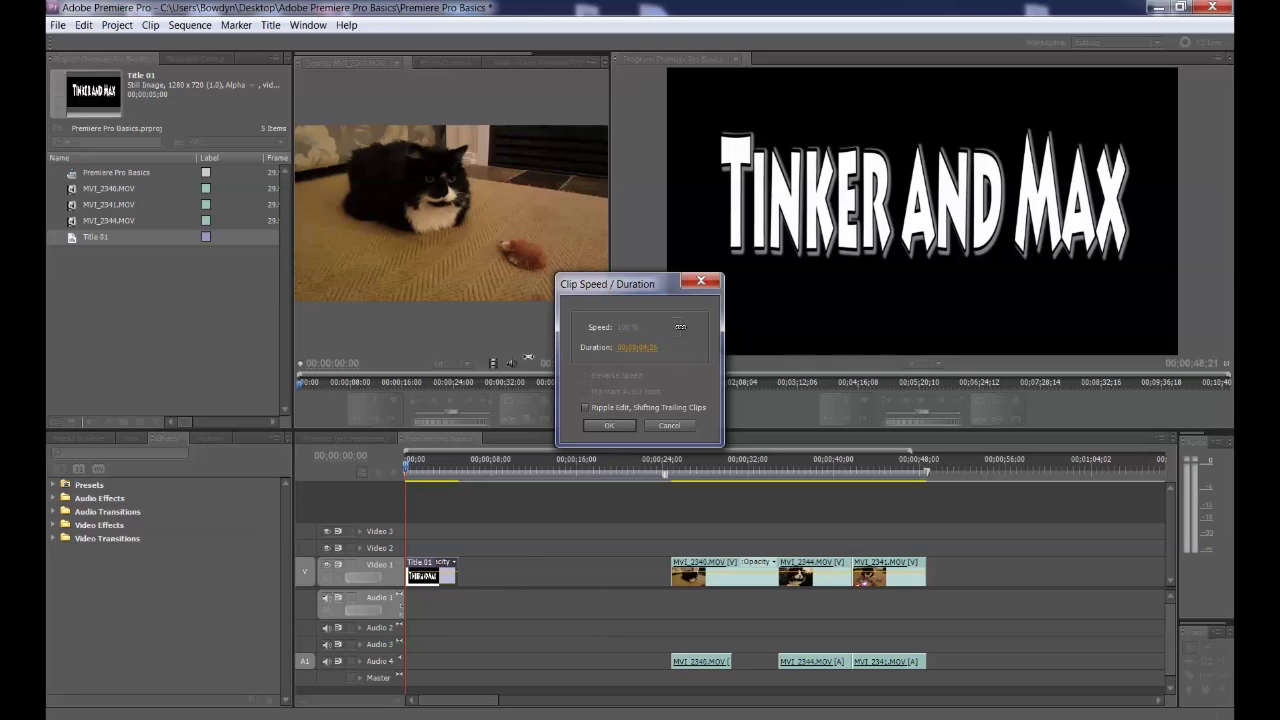
{"action": "left_click", "coordinate": [640, 347]}
{"action": "left_click", "coordinate": [660, 346]}
{"action": "left_click", "coordinate": [612, 425]}
Move the three cat clips together with their audio so they start directly after the title clip
{"action": "left_click", "coordinate": [551, 544]}
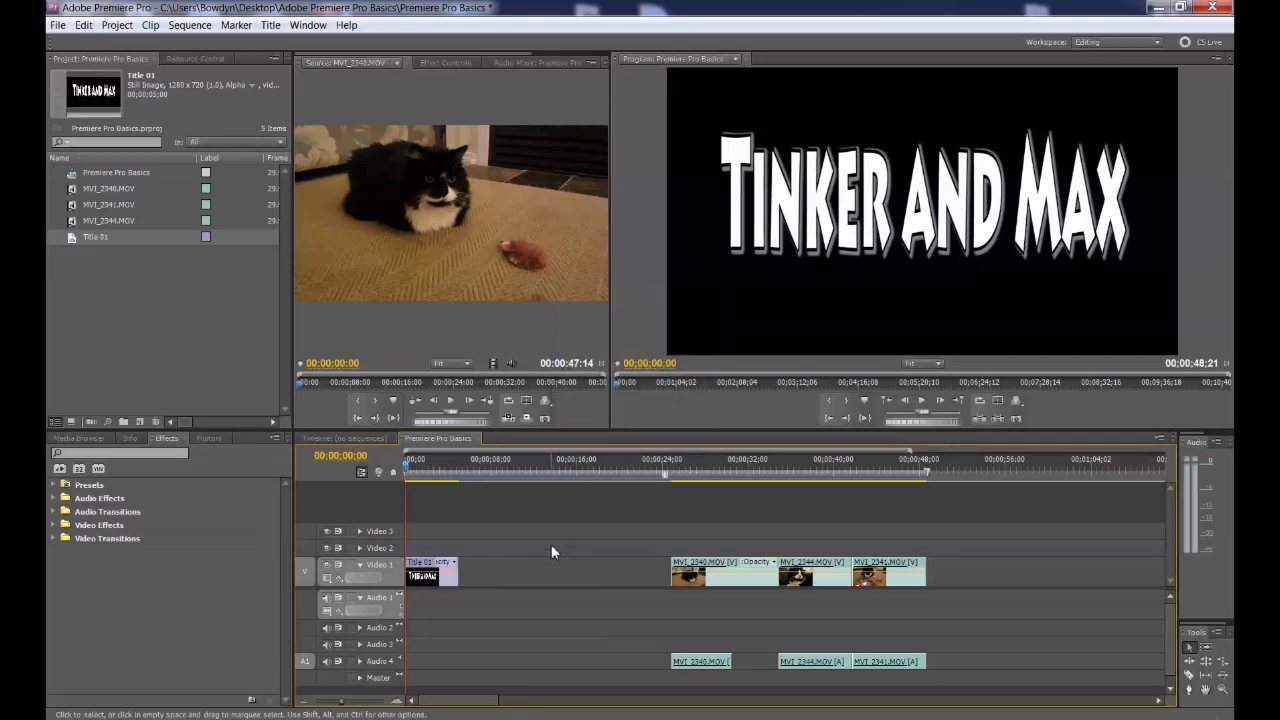
{"action": "left_click_drag", "start_coordinate": [631, 532], "coordinate": [977, 694]}
{"action": "left_click_drag", "start_coordinate": [727, 583], "coordinate": [516, 582]}
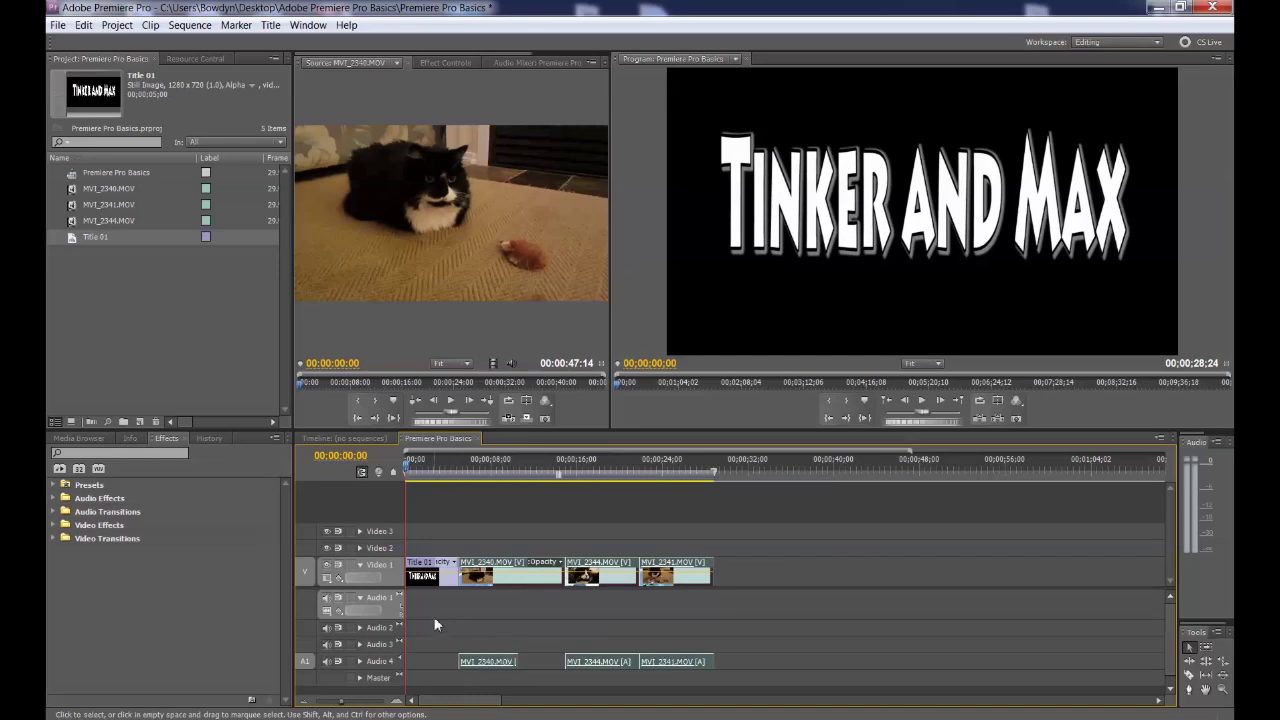
Move the title clip from Video 1 up to the Video 2 track, keeping it at the start of the sequence
{"action": "left_click", "coordinate": [435, 575]}
{"action": "left_click_drag", "start_coordinate": [435, 575], "coordinate": [437, 558]}
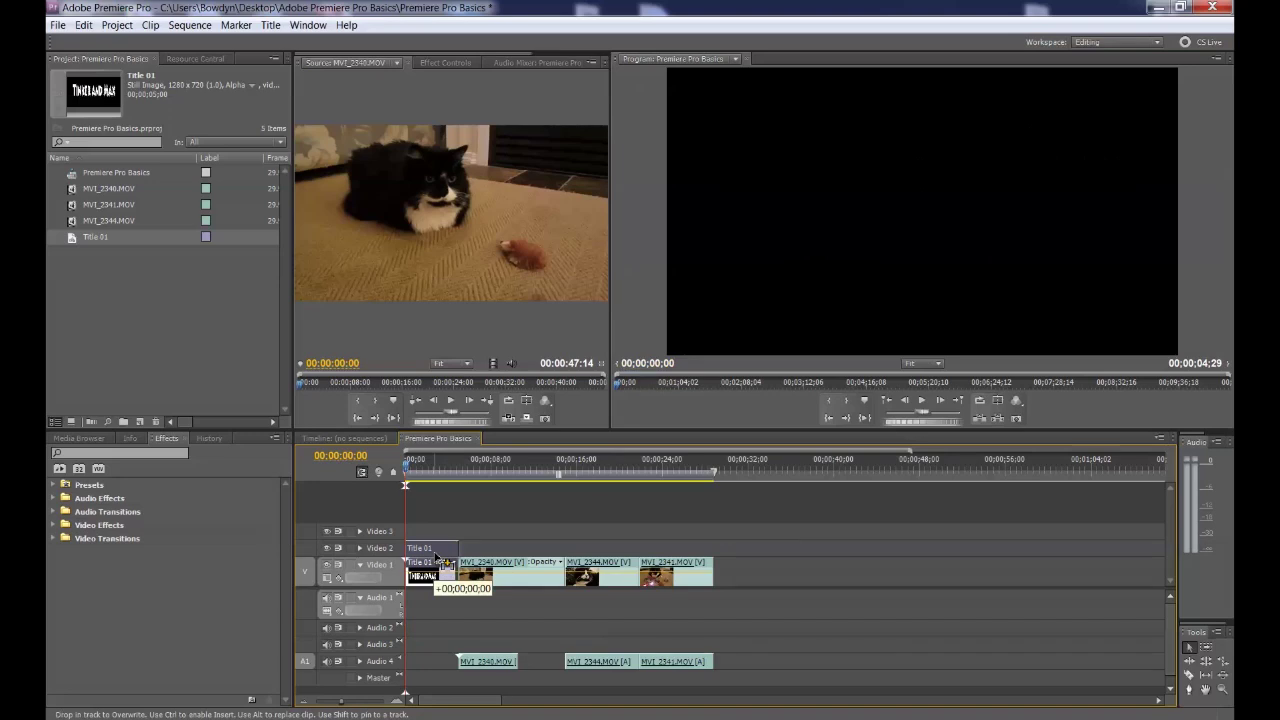
{"action": "left_click_drag", "start_coordinate": [436, 557], "coordinate": [436, 552]}
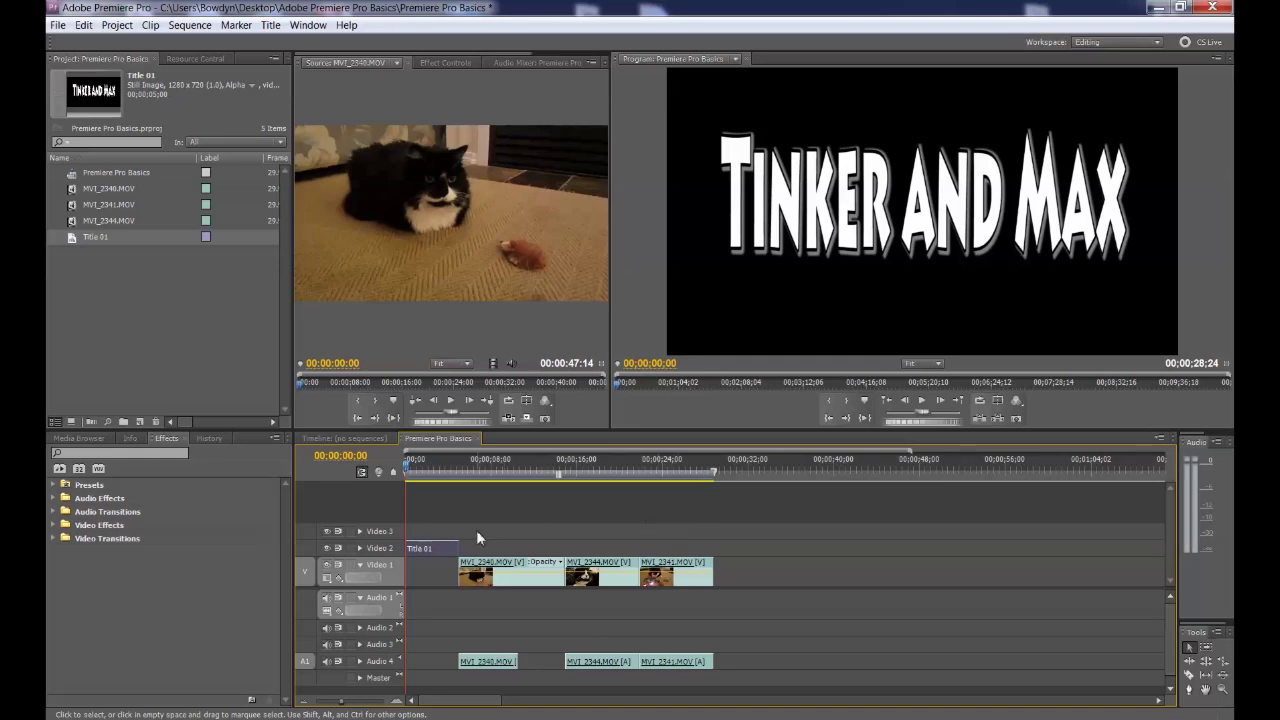
Try the title over the beginning of the first cat clip, preview the overlay, and return the title to the sequence start
{"action": "left_click_drag", "start_coordinate": [429, 551], "coordinate": [480, 550]}
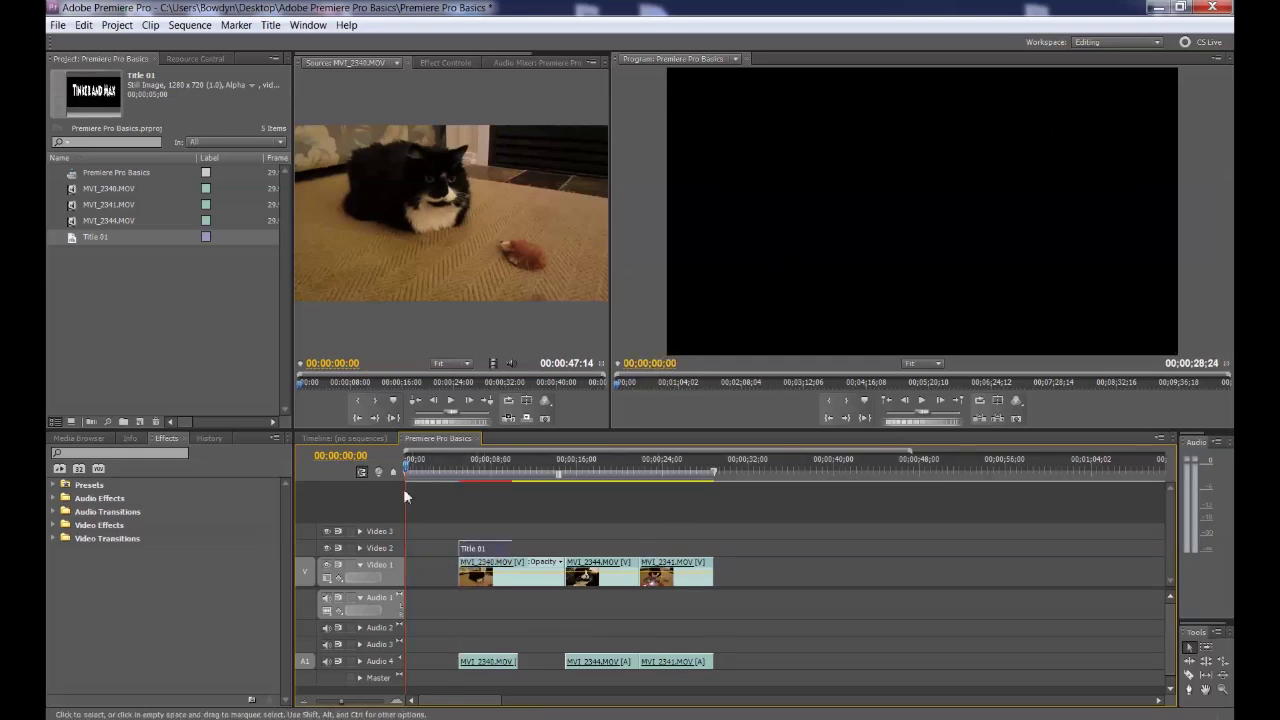
{"action": "left_click_drag", "start_coordinate": [407, 470], "coordinate": [459, 472]}
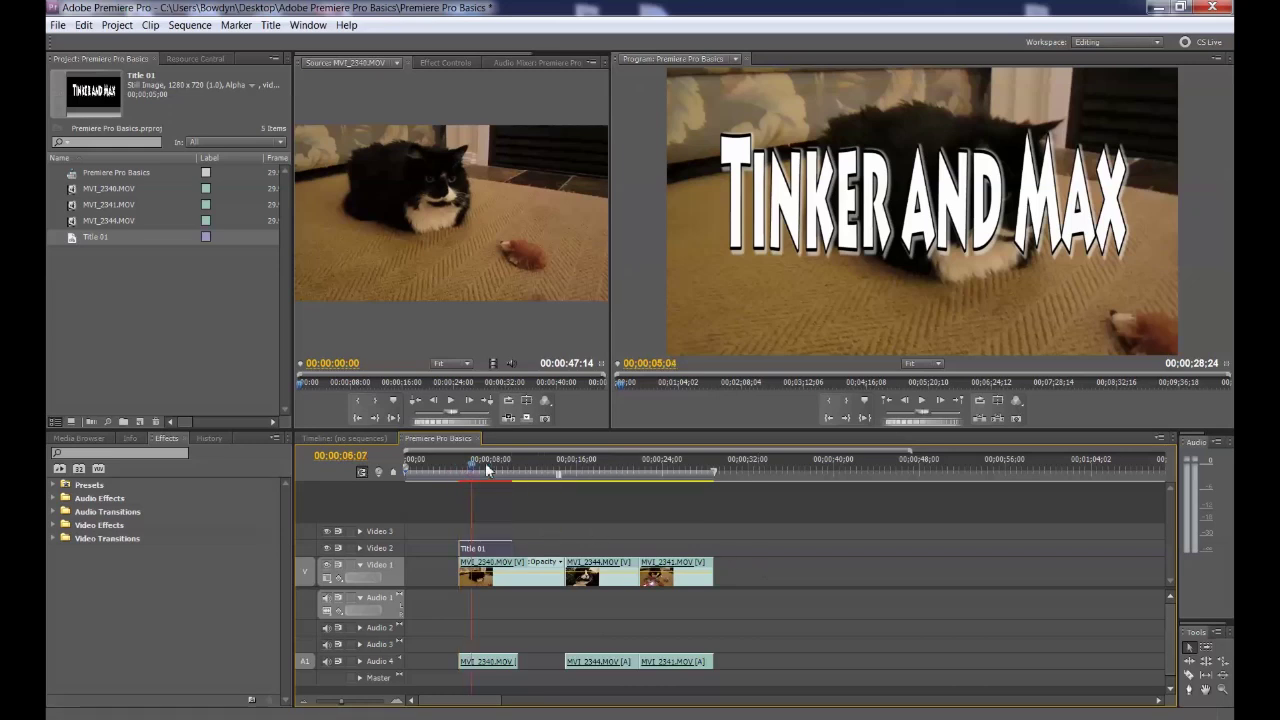
{"action": "left_click", "coordinate": [558, 461]}
{"action": "left_click_drag", "start_coordinate": [487, 550], "coordinate": [433, 550]}
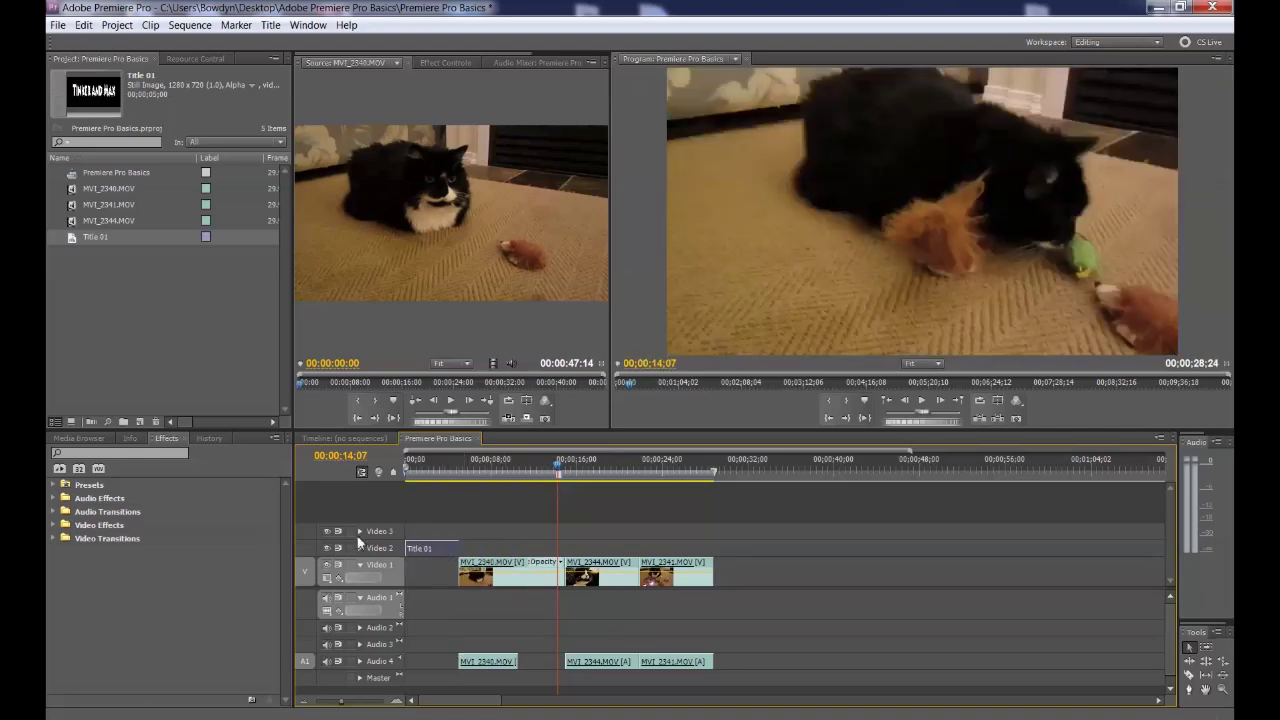
Turn off snapping, shift the three clips about two seconds earlier under the title's end, and play the overlap from the start
{"action": "left_click_drag", "start_coordinate": [487, 511], "coordinate": [716, 690]}
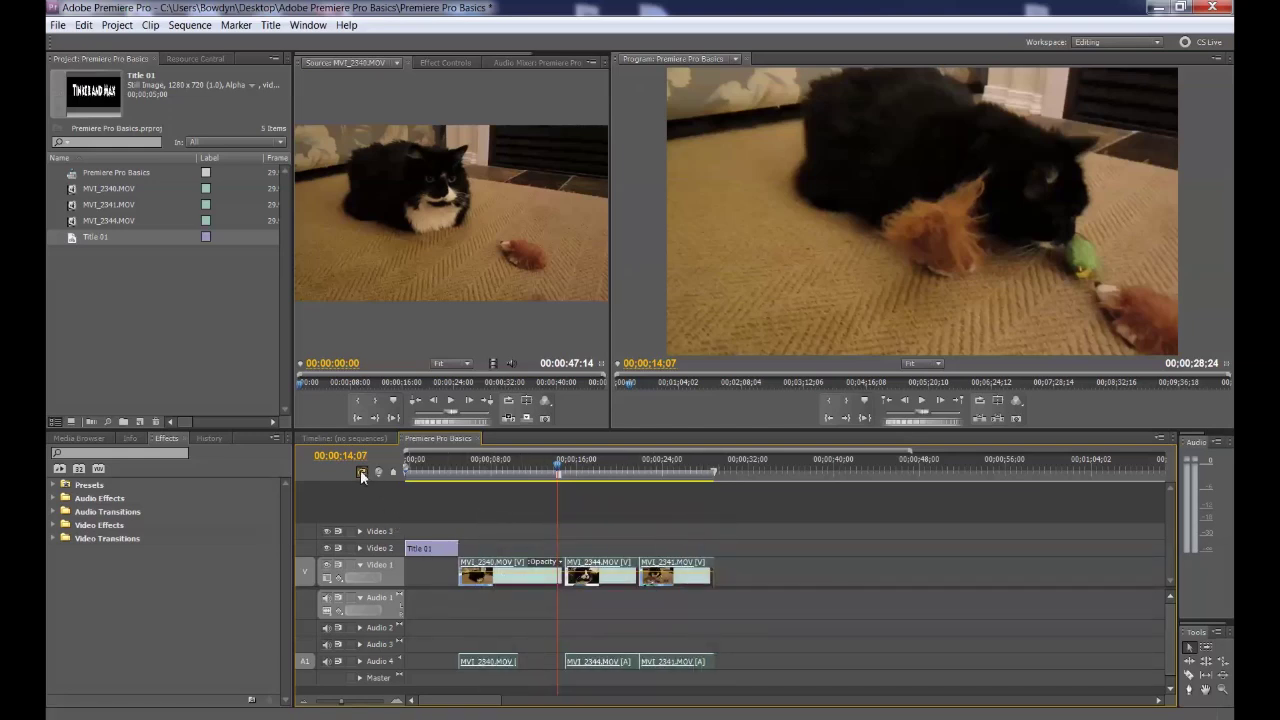
{"action": "left_click_drag", "start_coordinate": [511, 579], "coordinate": [491, 578]}
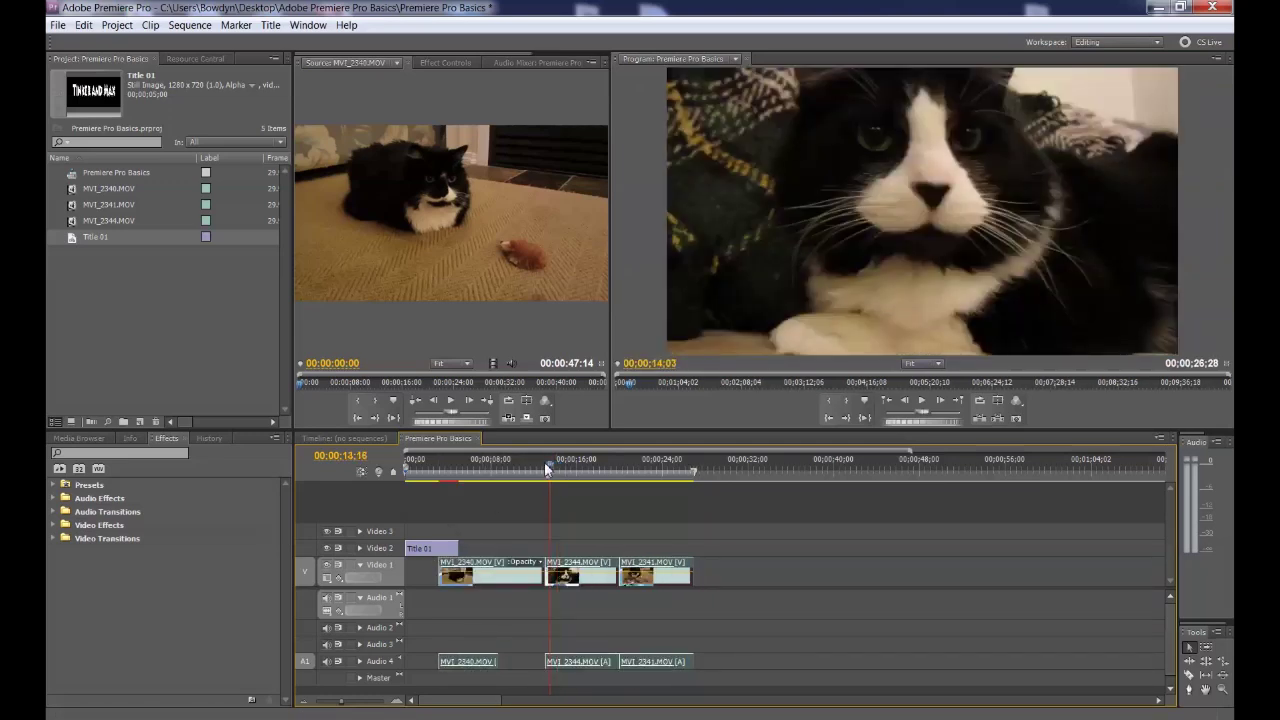
{"action": "key", "text": "Home"}
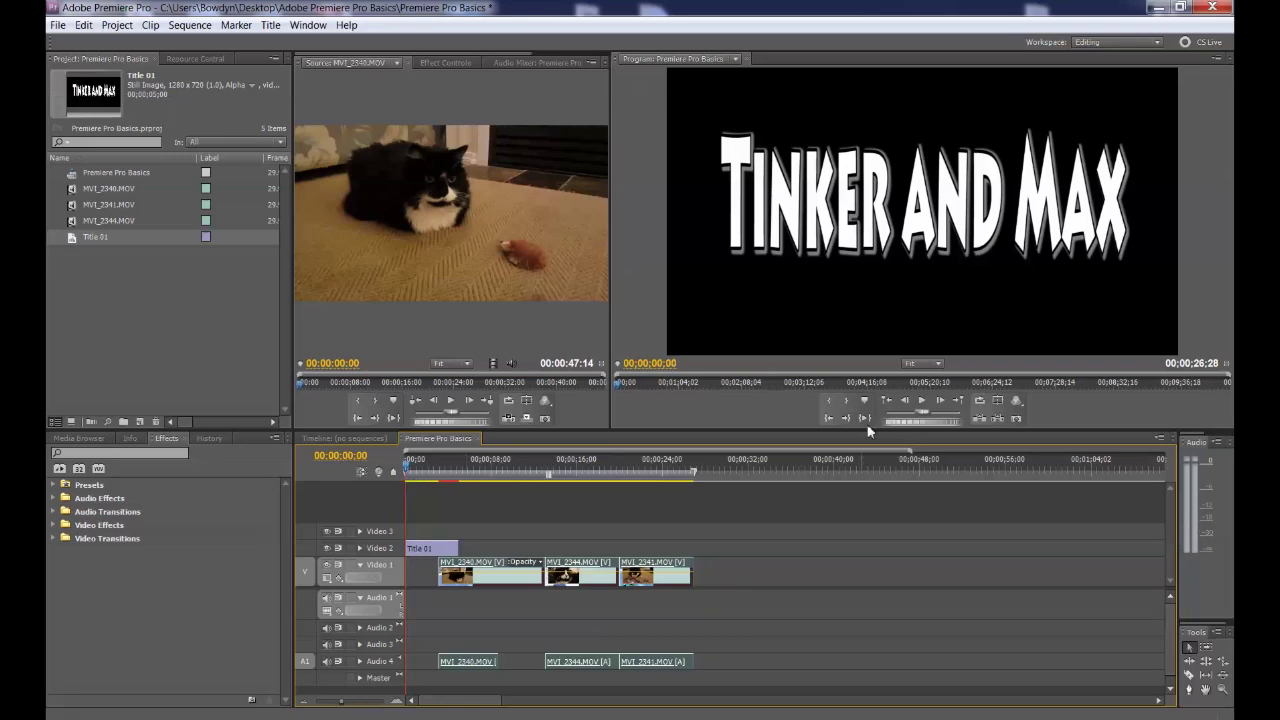
{"action": "left_click", "coordinate": [922, 399]}
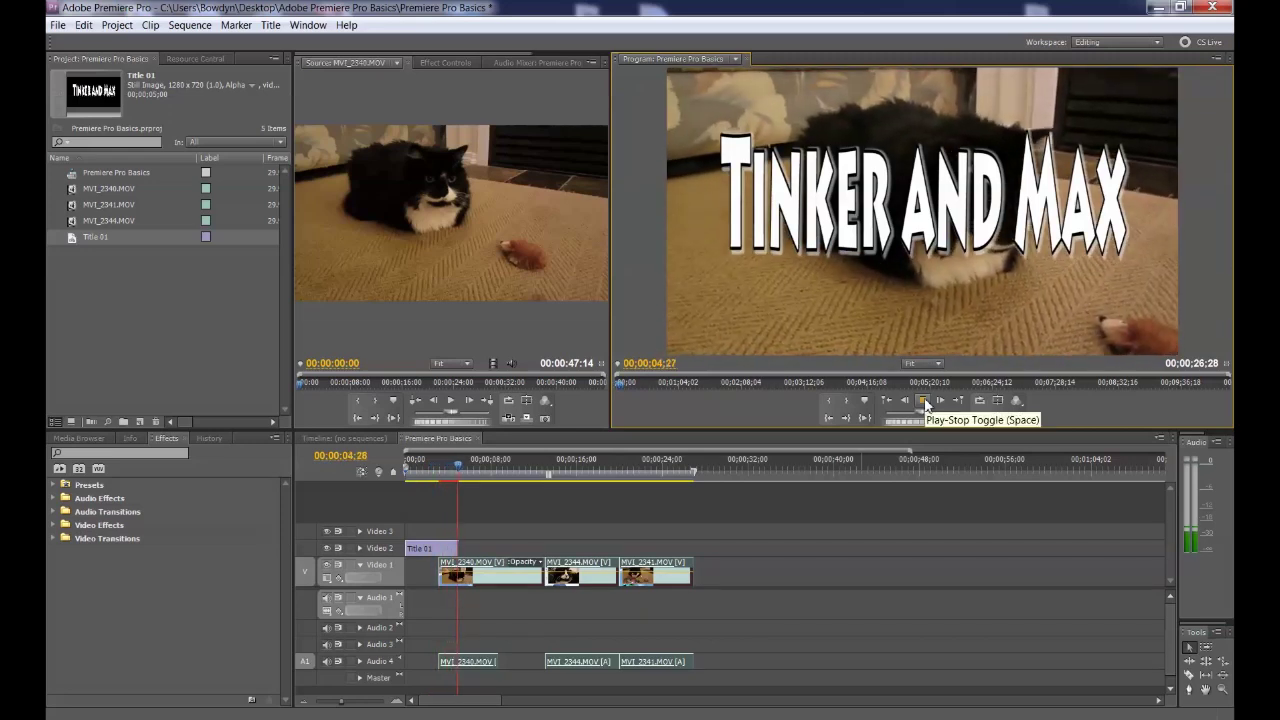
{"action": "left_click", "coordinate": [924, 399]}
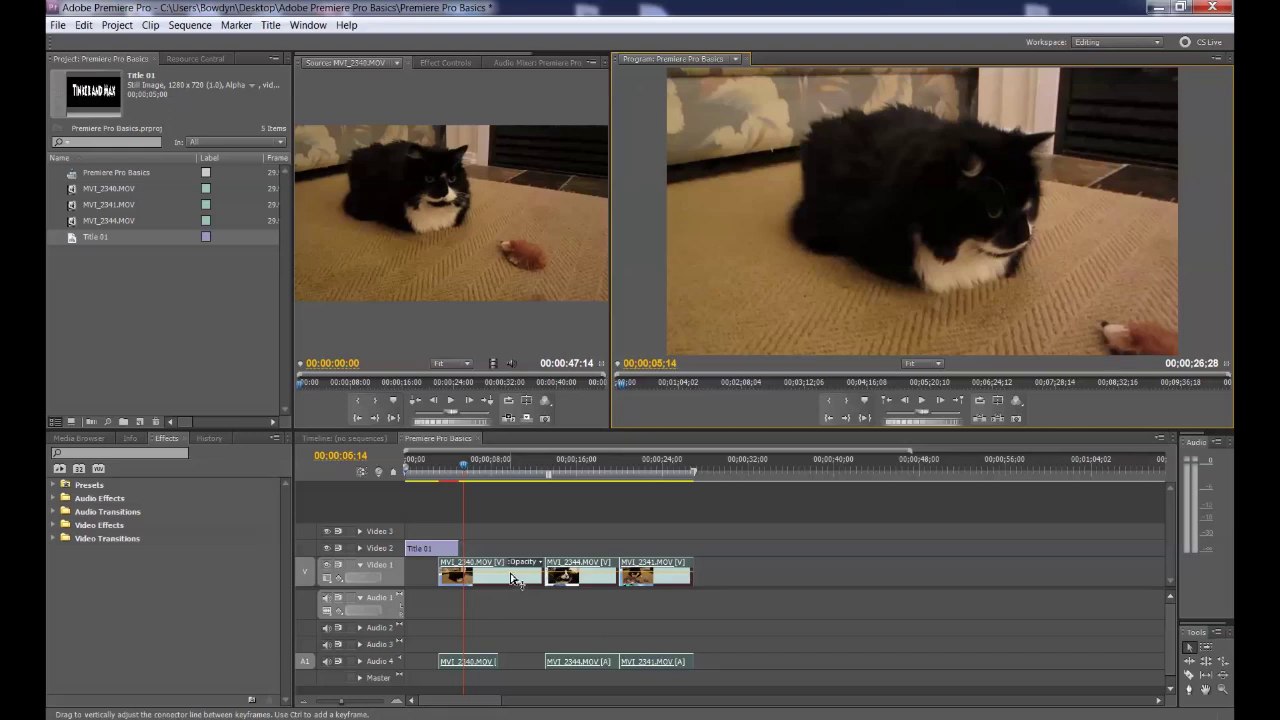
Try lowering the first cat clip's opacity to 0 on the timeline, and raise it back to full
{"action": "left_click_drag", "start_coordinate": [512, 578], "coordinate": [512, 586]}
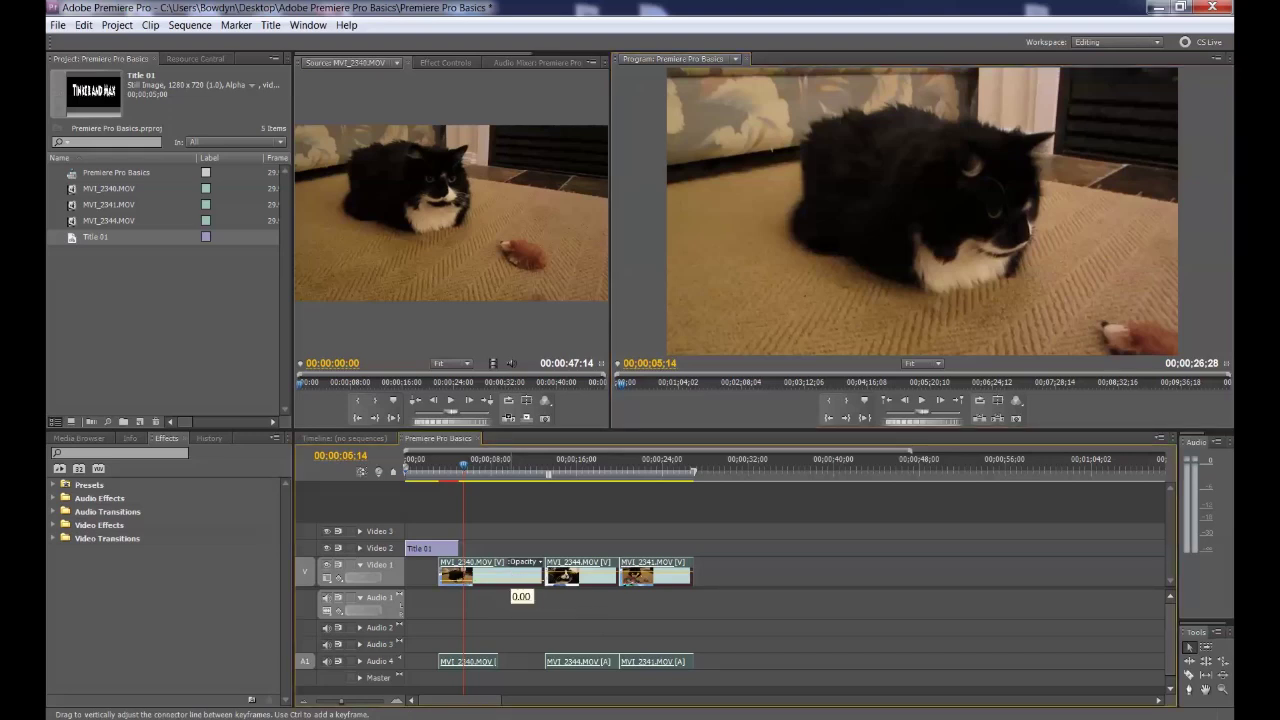
{"action": "left_click_drag", "start_coordinate": [512, 586], "coordinate": [514, 570]}
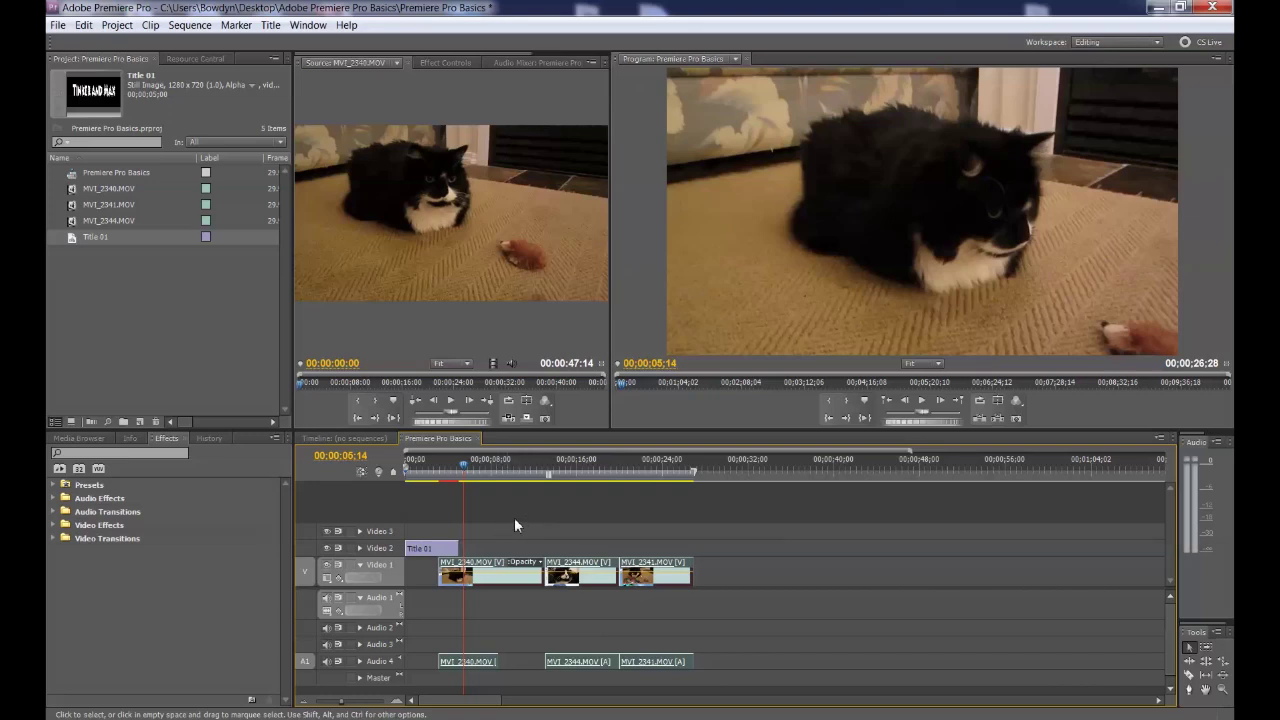
Expand the Video 2 track and add opacity keyframes near the title clip's end, dropping the last one to fade it out
{"action": "left_click", "coordinate": [421, 550]}
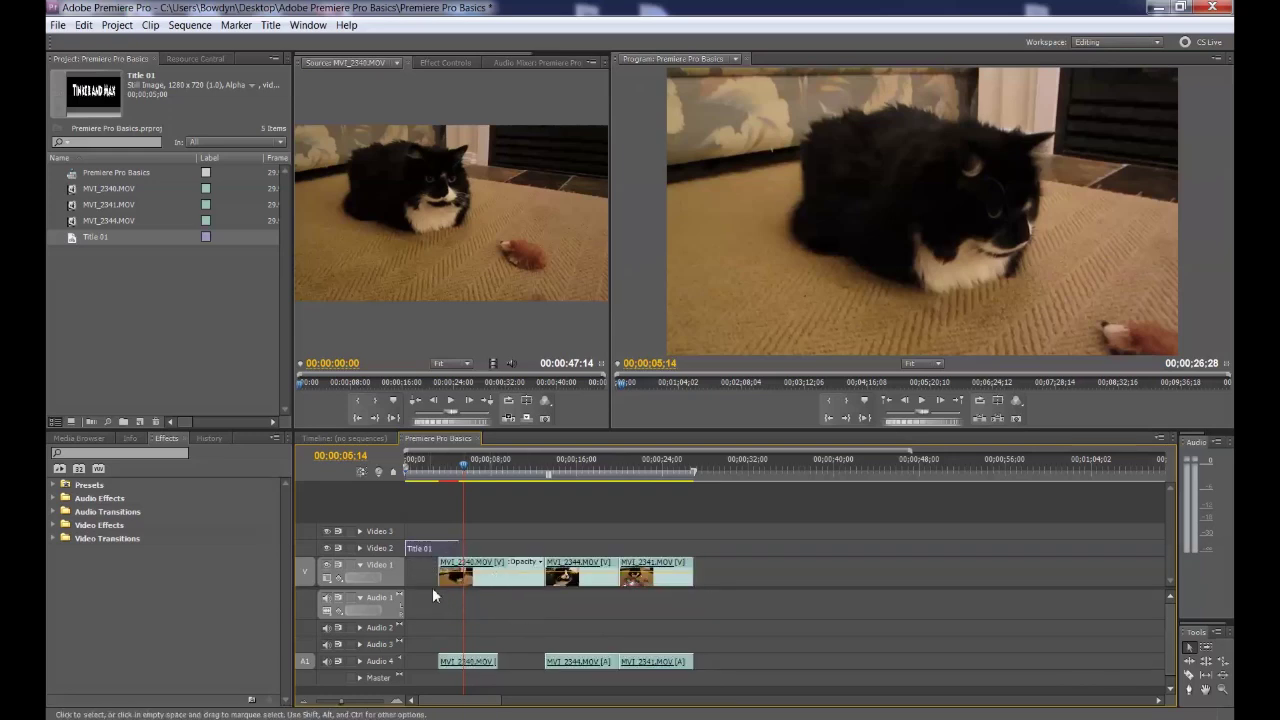
{"action": "left_click", "coordinate": [360, 548]}
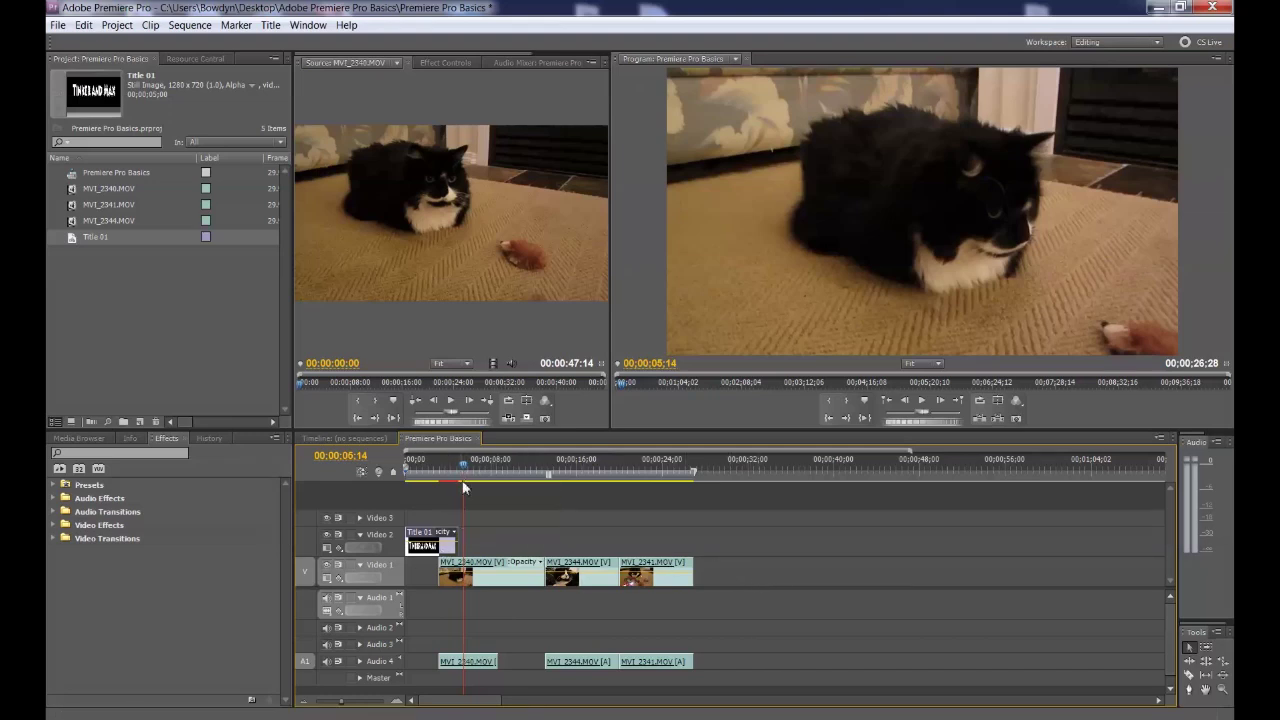
{"action": "double_click", "coordinate": [428, 553]}
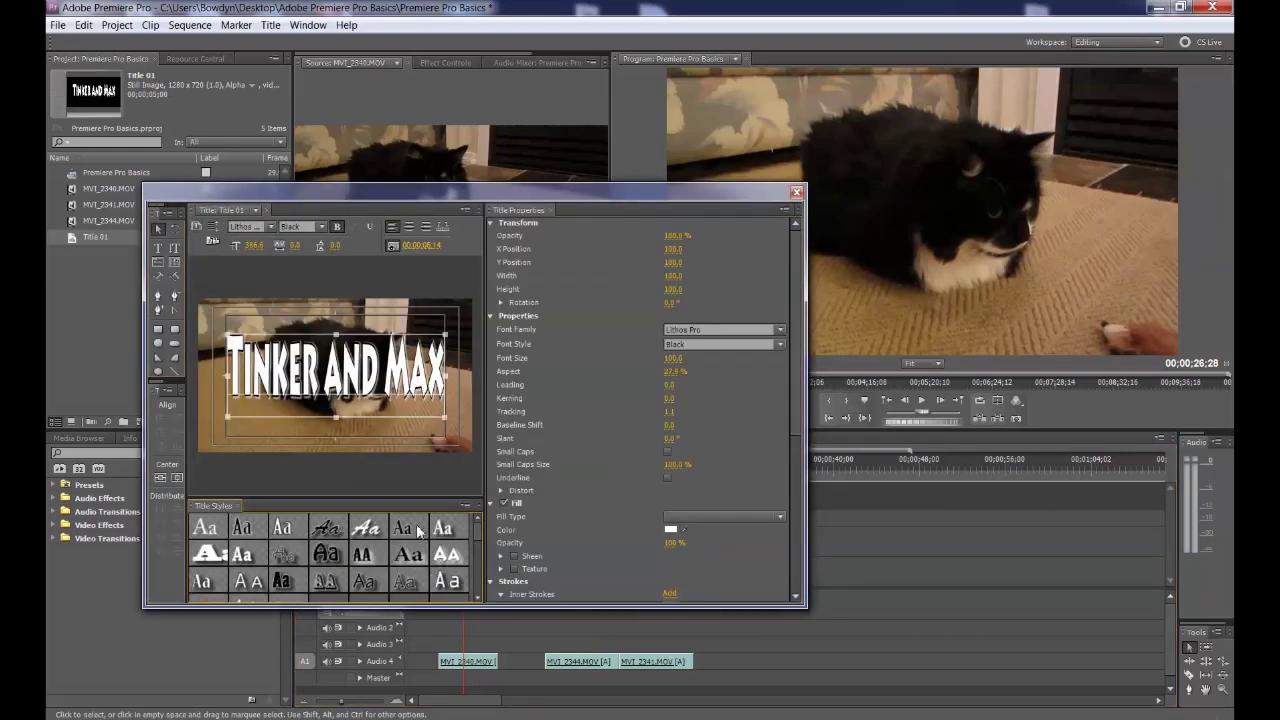
{"action": "left_click", "coordinate": [797, 192]}
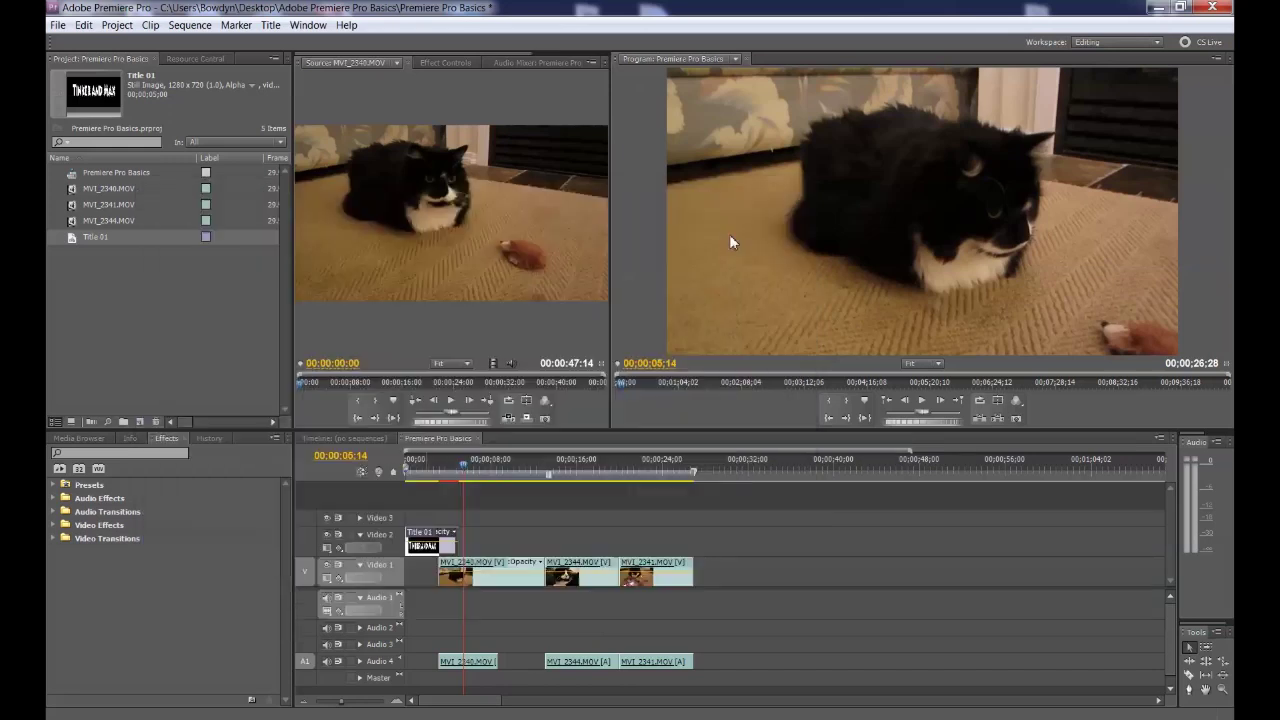
{"action": "left_click", "coordinate": [451, 547]}
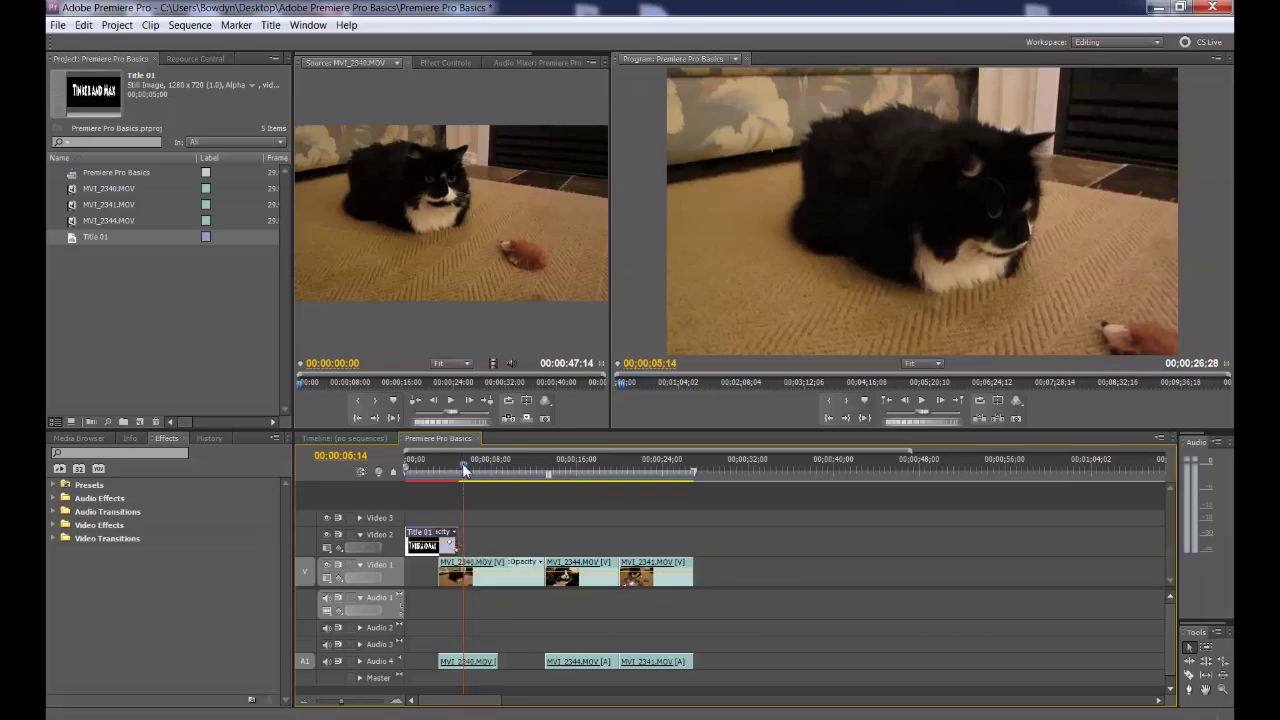
Play the sequence from the beginning to check the title's fade-out over the first cat clip
{"action": "mouse_move", "coordinate": [464, 469]}
{"action": "left_mouse_down"}
{"action": "mouse_move", "coordinate": [412, 469]}
{"action": "mouse_move", "coordinate": [457, 471]}
{"action": "left_mouse_up"}
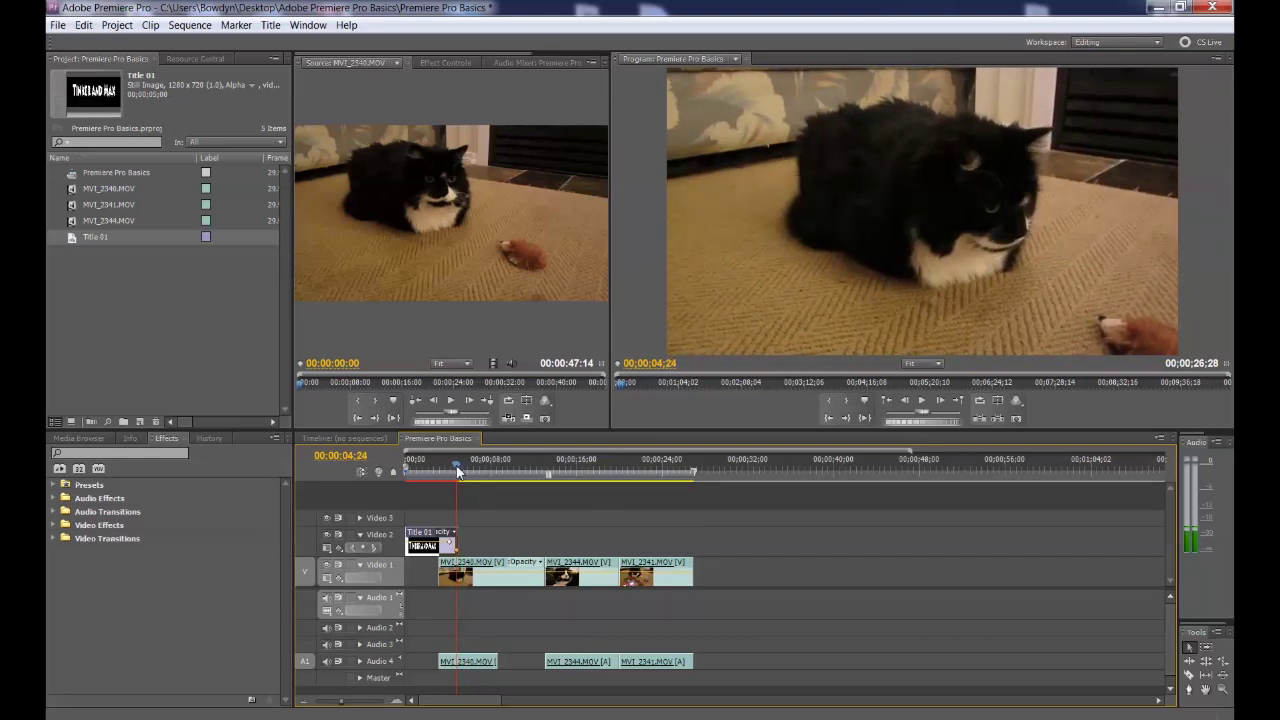
{"action": "left_click_drag", "start_coordinate": [455, 470], "coordinate": [405, 470]}
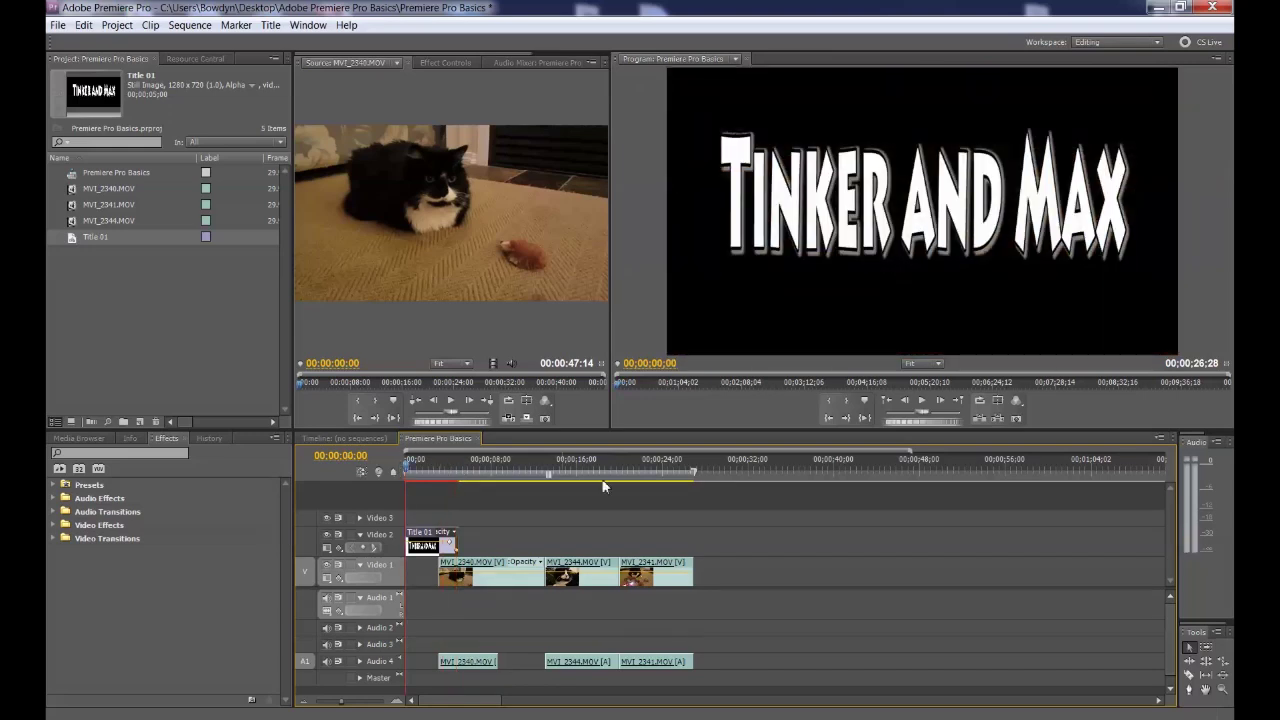
{"action": "left_click", "coordinate": [921, 400]}
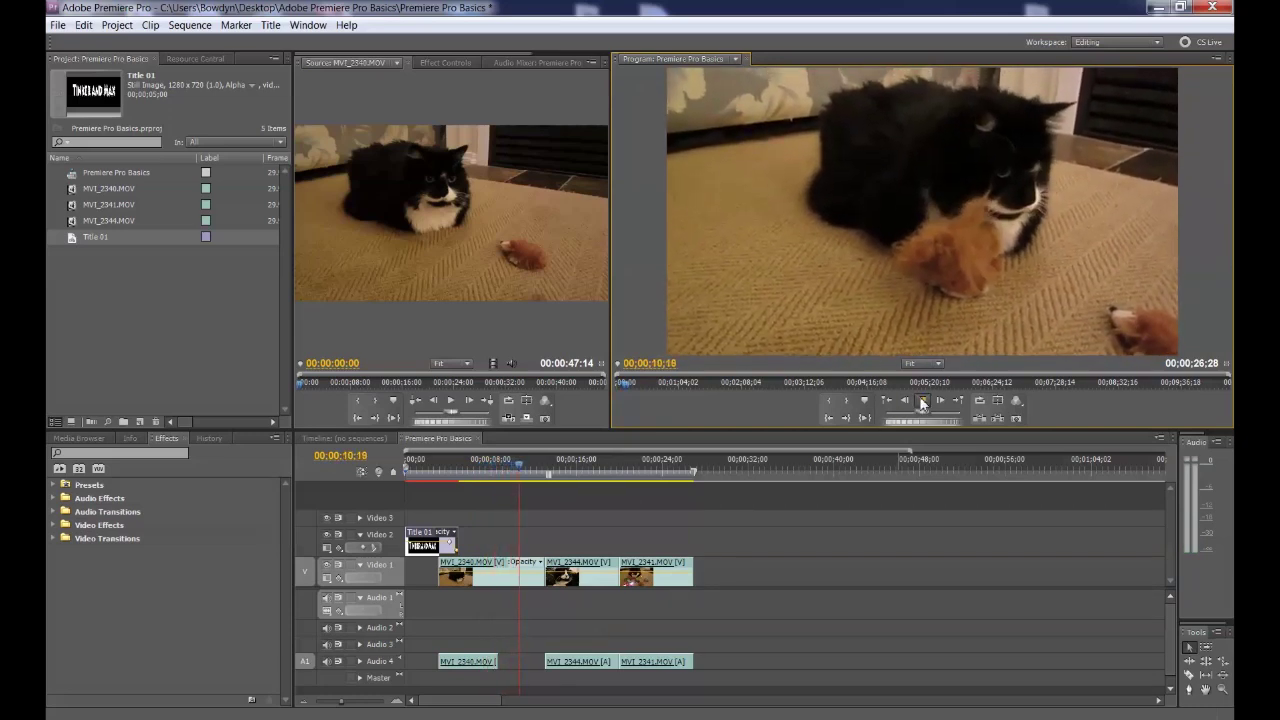
{"action": "left_click", "coordinate": [922, 403]}
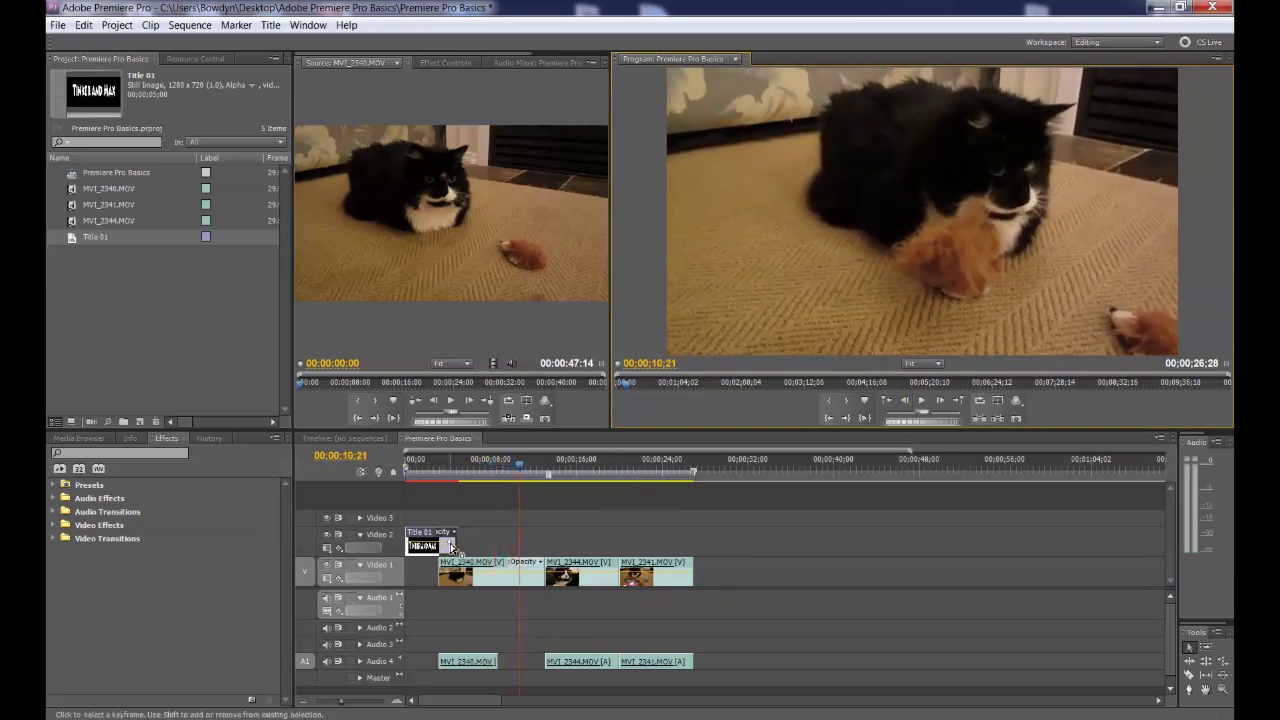
Move the title's full-opacity keyframe earlier to lengthen the fade-out, and play the whole sequence from the start
{"action": "left_click", "coordinate": [450, 546]}
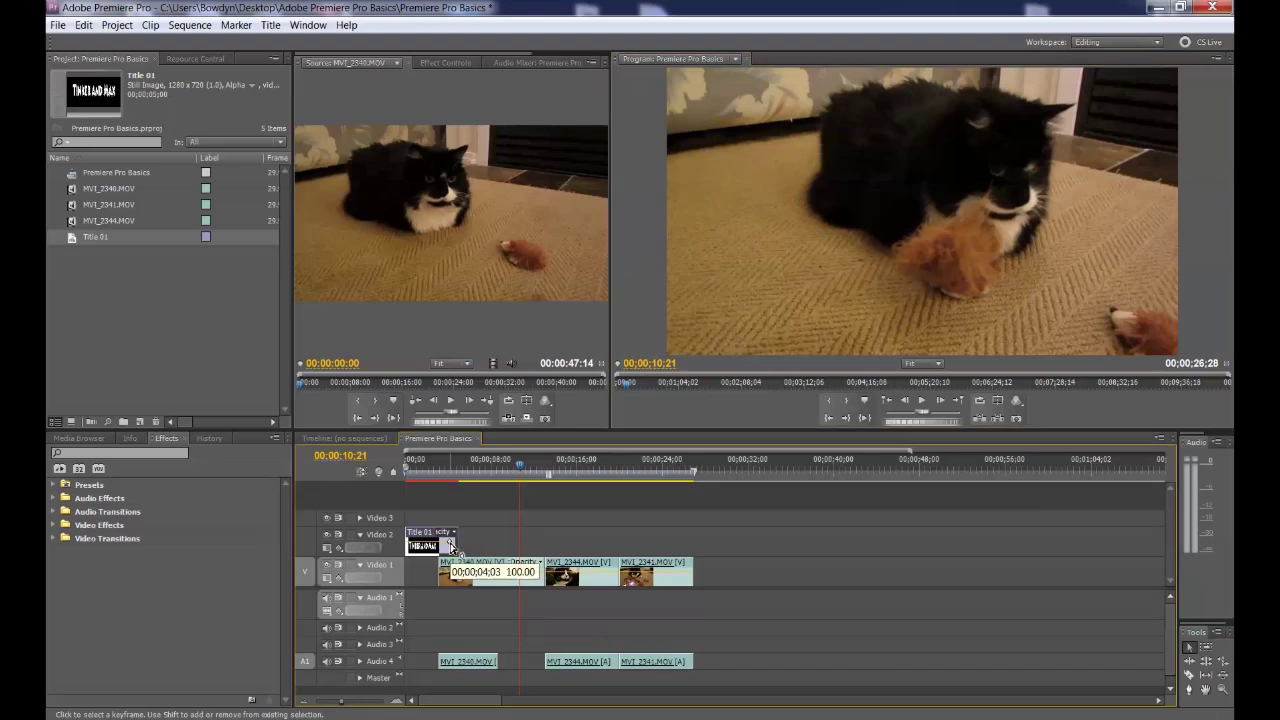
{"action": "left_click_drag", "start_coordinate": [450, 546], "coordinate": [441, 543]}
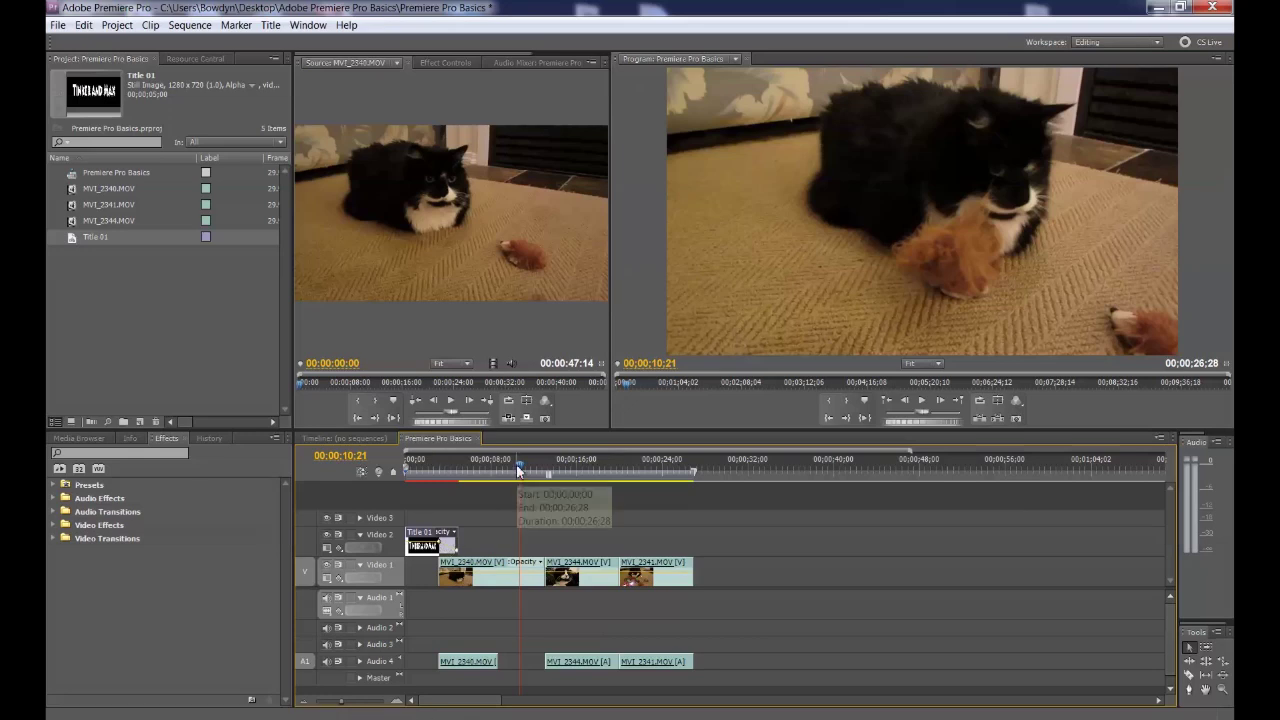
{"action": "left_click_drag", "start_coordinate": [516, 463], "coordinate": [403, 471]}
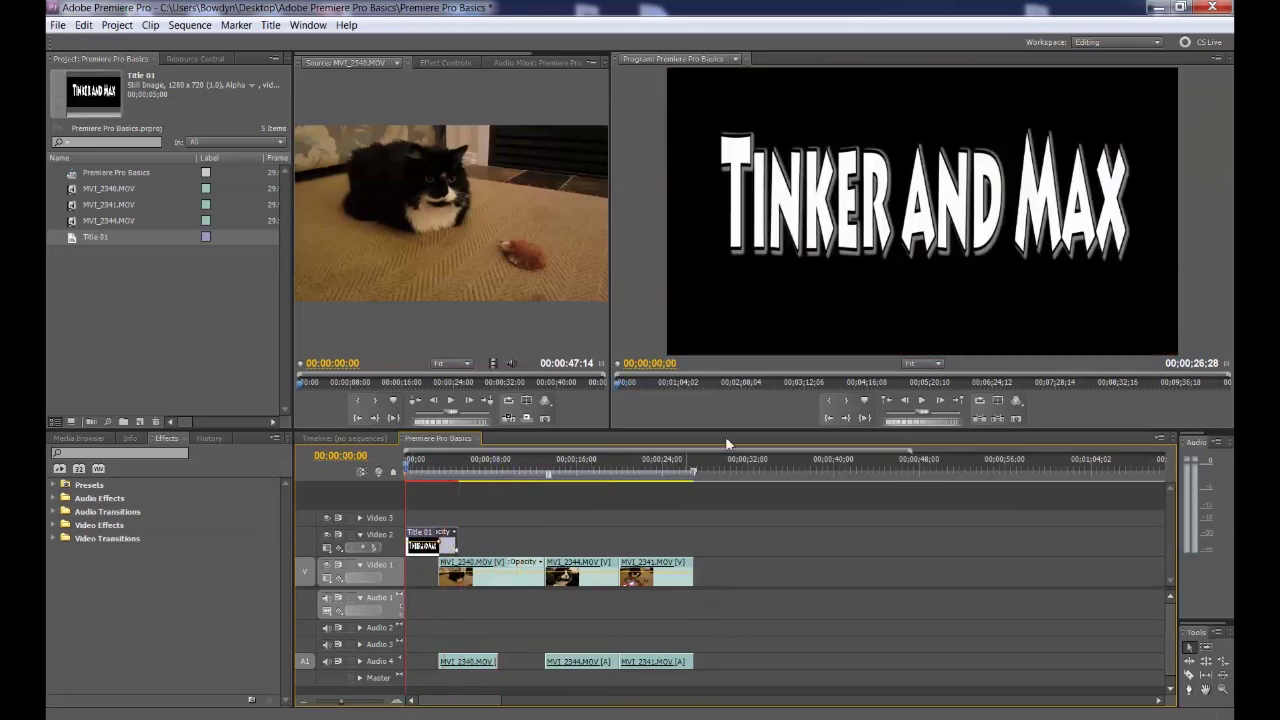
{"action": "left_click", "coordinate": [920, 400]}
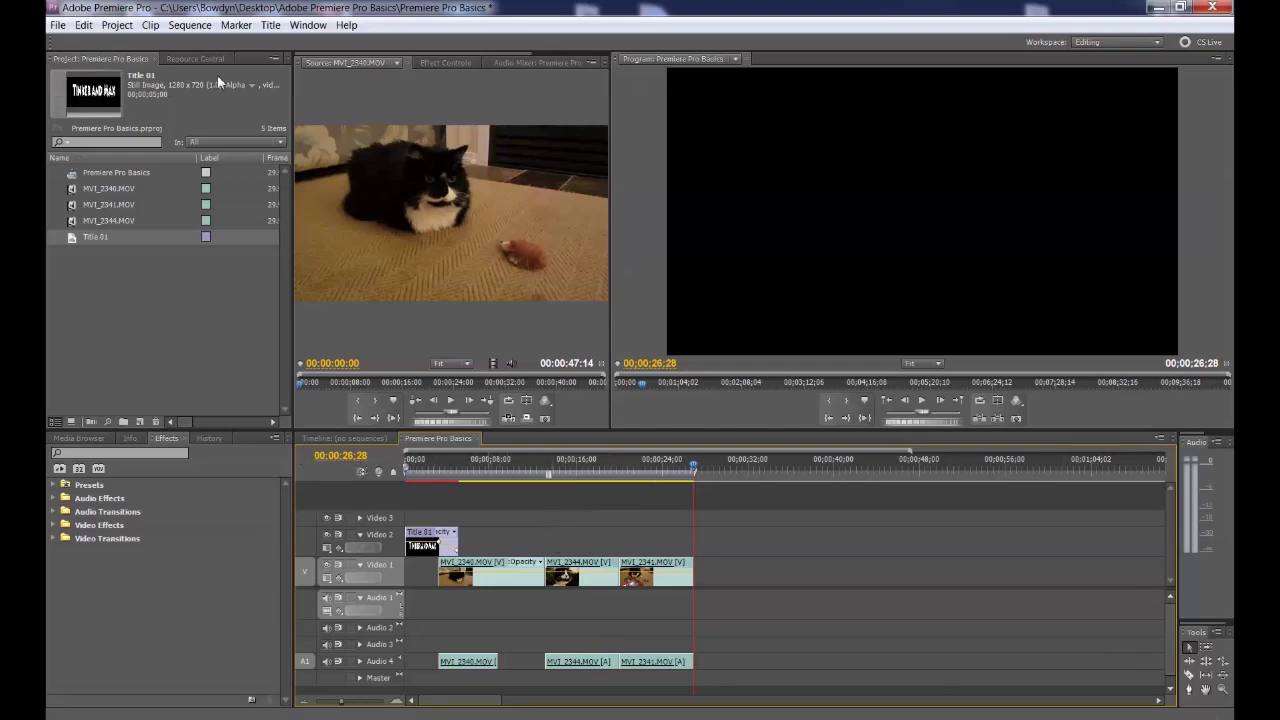
Render the entire work area of the sequence to get a smooth preview
{"action": "left_click", "coordinate": [190, 27]}
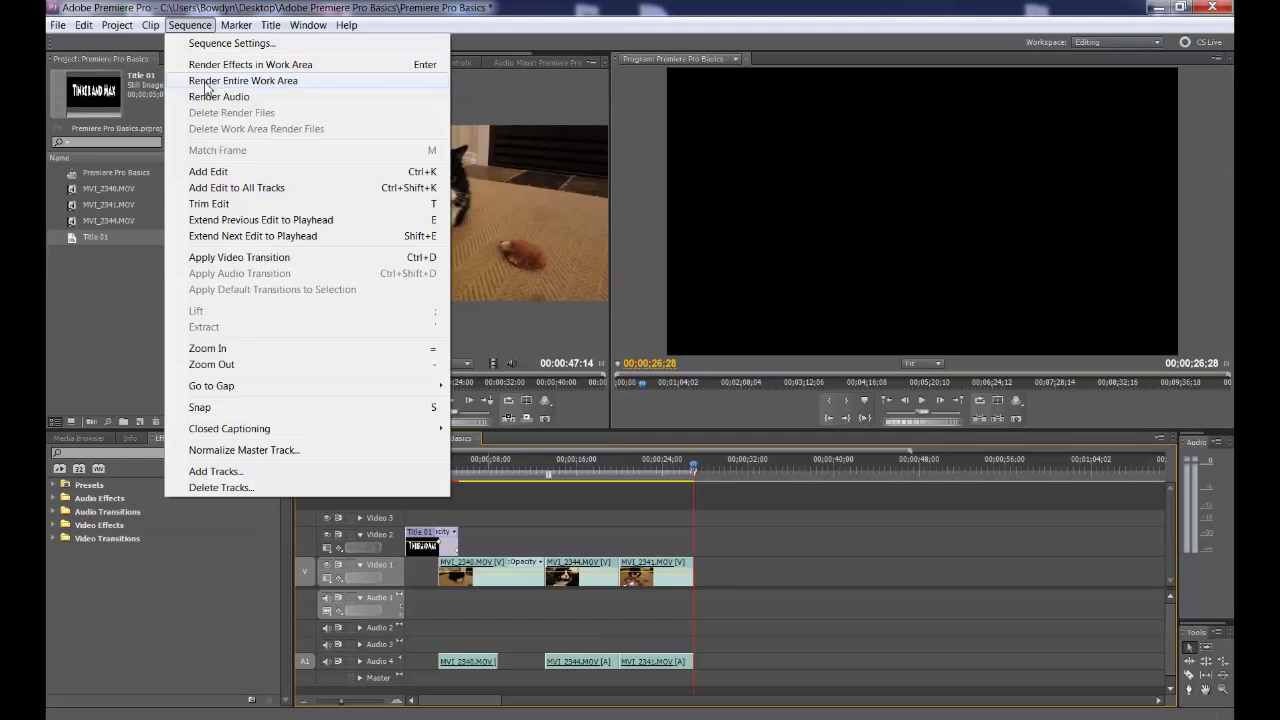
{"action": "left_click", "coordinate": [258, 87]}
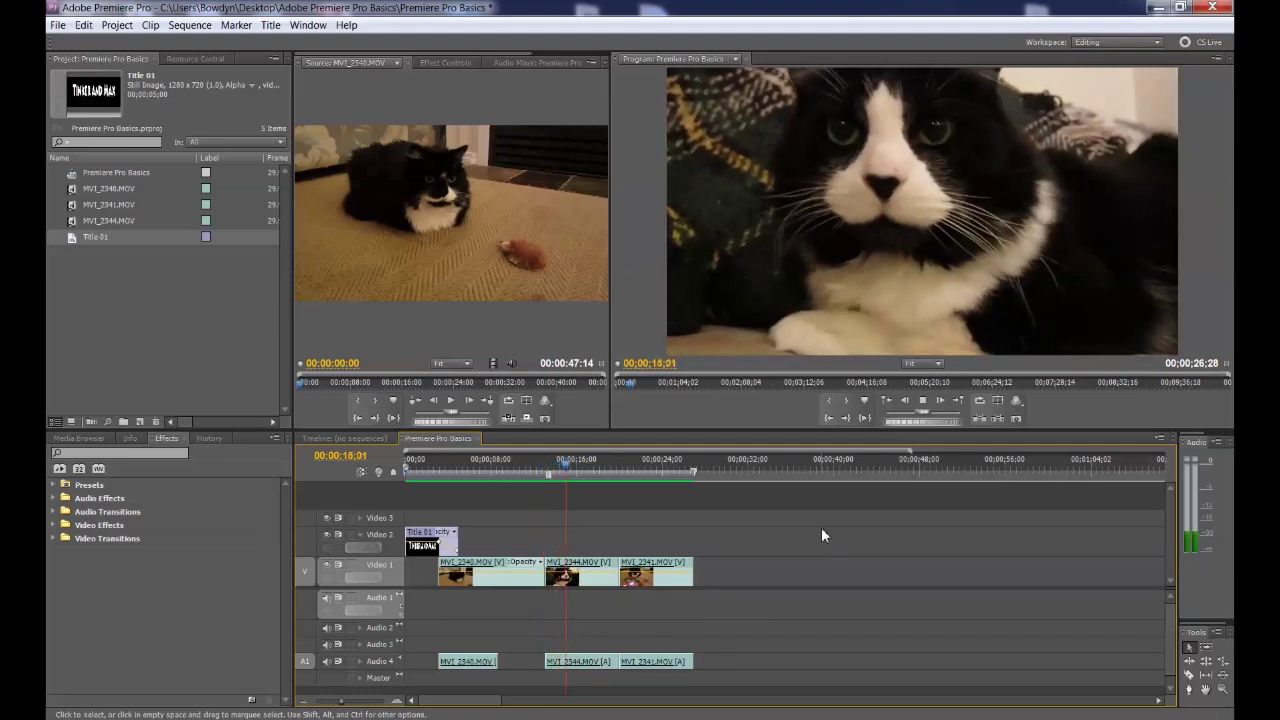
{"action": "left_click", "coordinate": [57, 25]}
{"action": "mouse_move", "coordinate": [84, 25]}
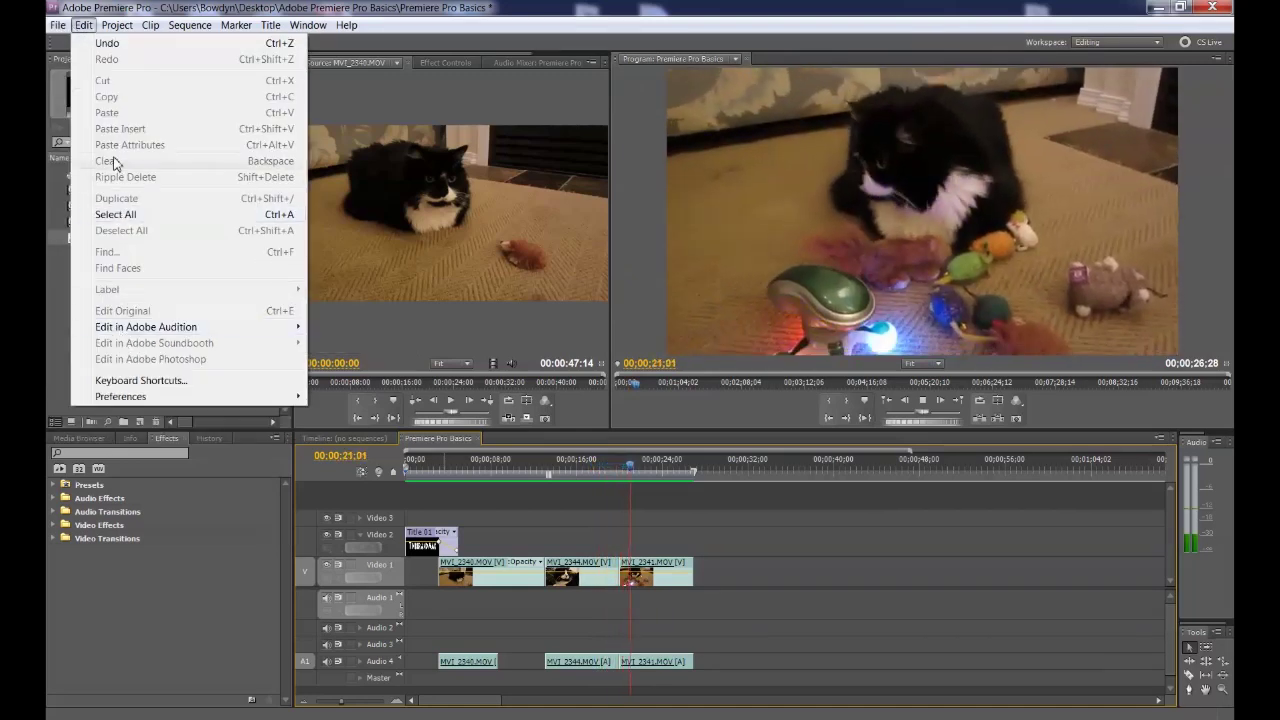
{"action": "left_click", "coordinate": [735, 519]}
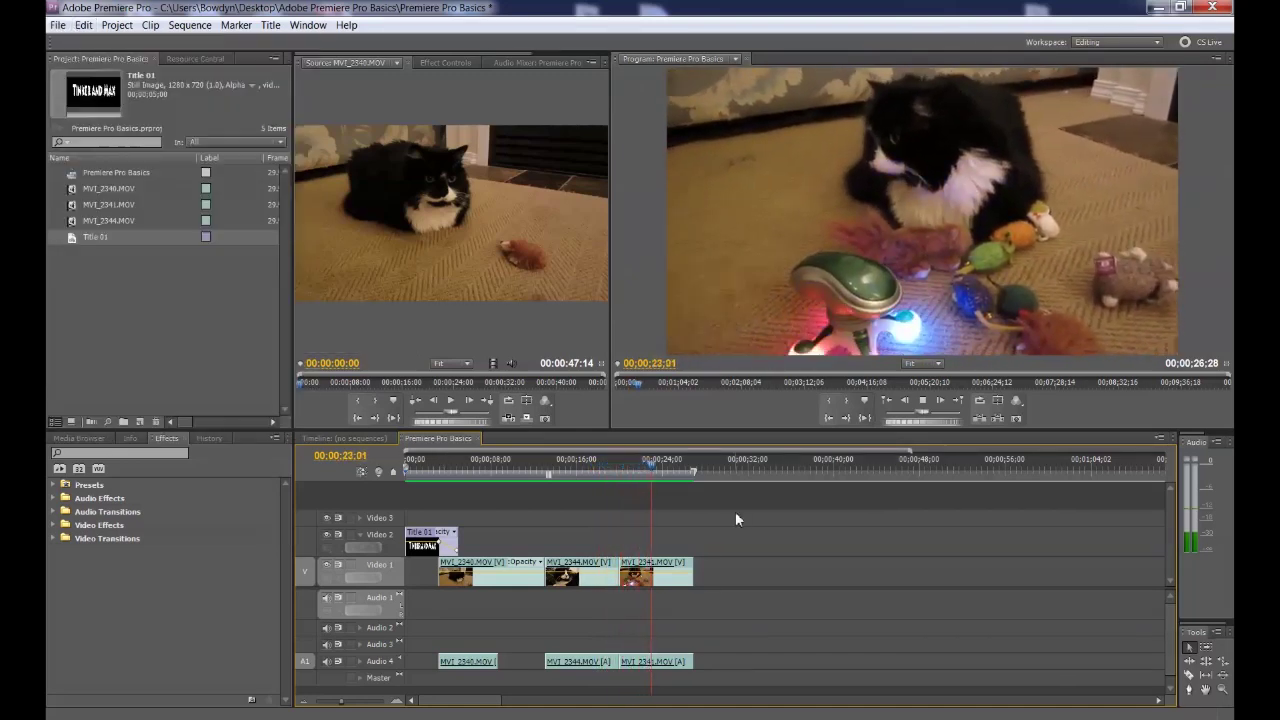
Export the sequence as H.264 media with Use Maximum Render Quality enabled, sending it to the Adobe Media Encoder queue
{"action": "left_click", "coordinate": [62, 31]}
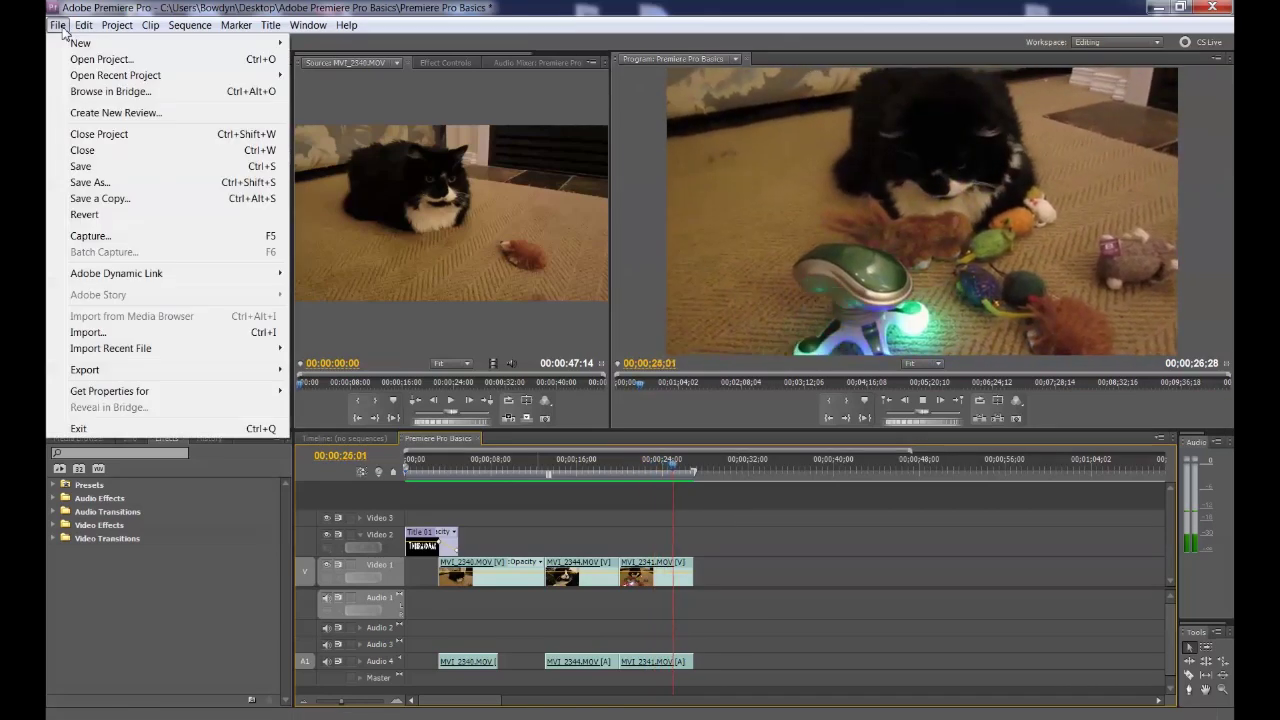
{"action": "mouse_move", "coordinate": [111, 375]}
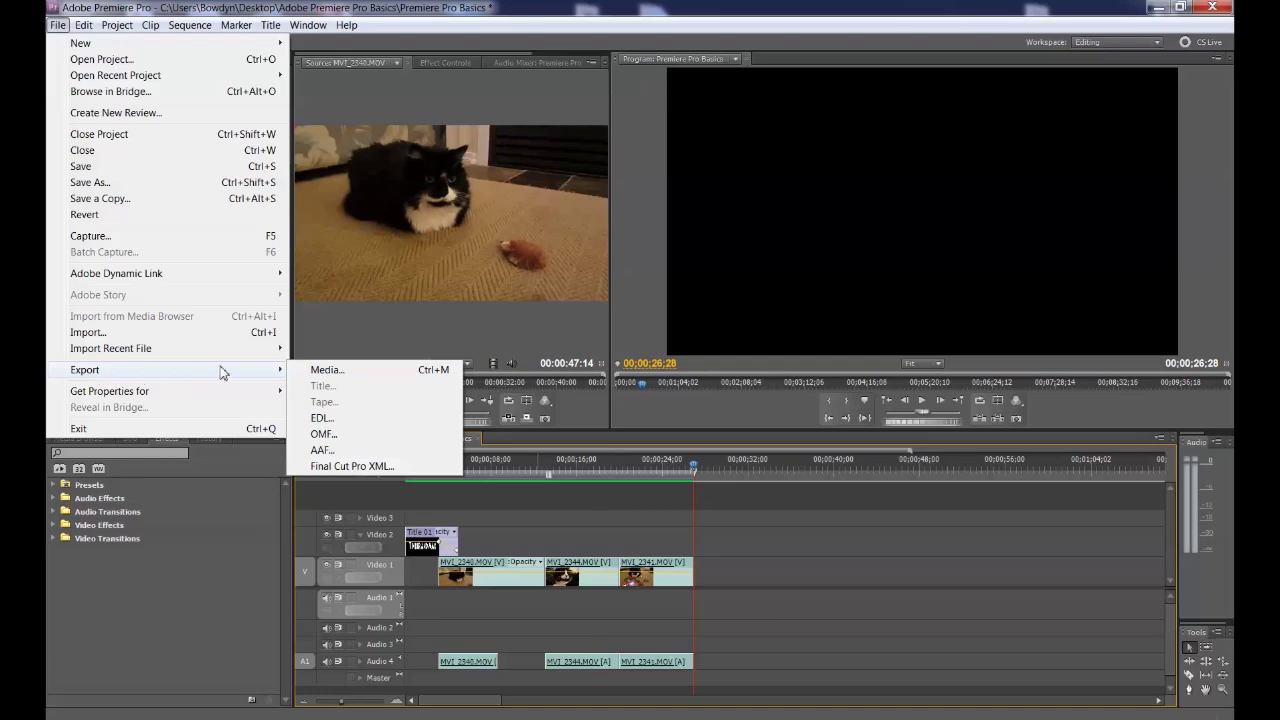
{"action": "left_click", "coordinate": [330, 372]}
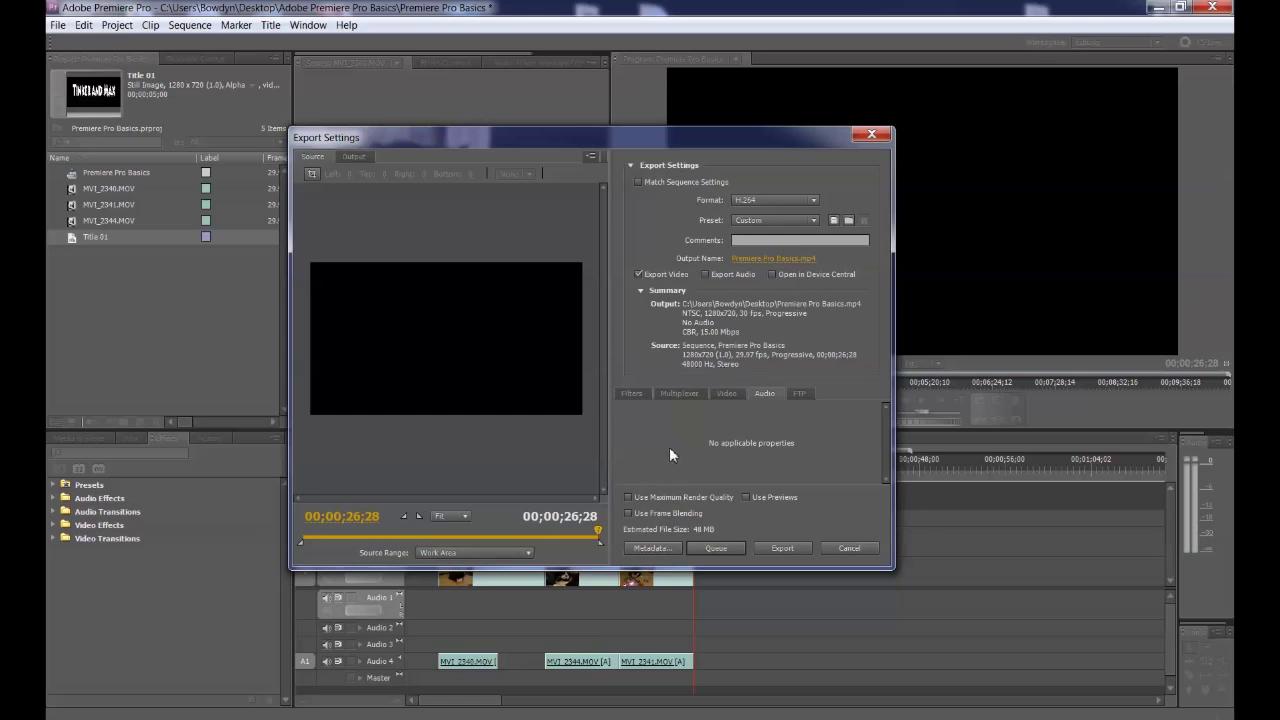
{"action": "left_click", "coordinate": [629, 499]}
{"action": "left_click", "coordinate": [722, 549]}
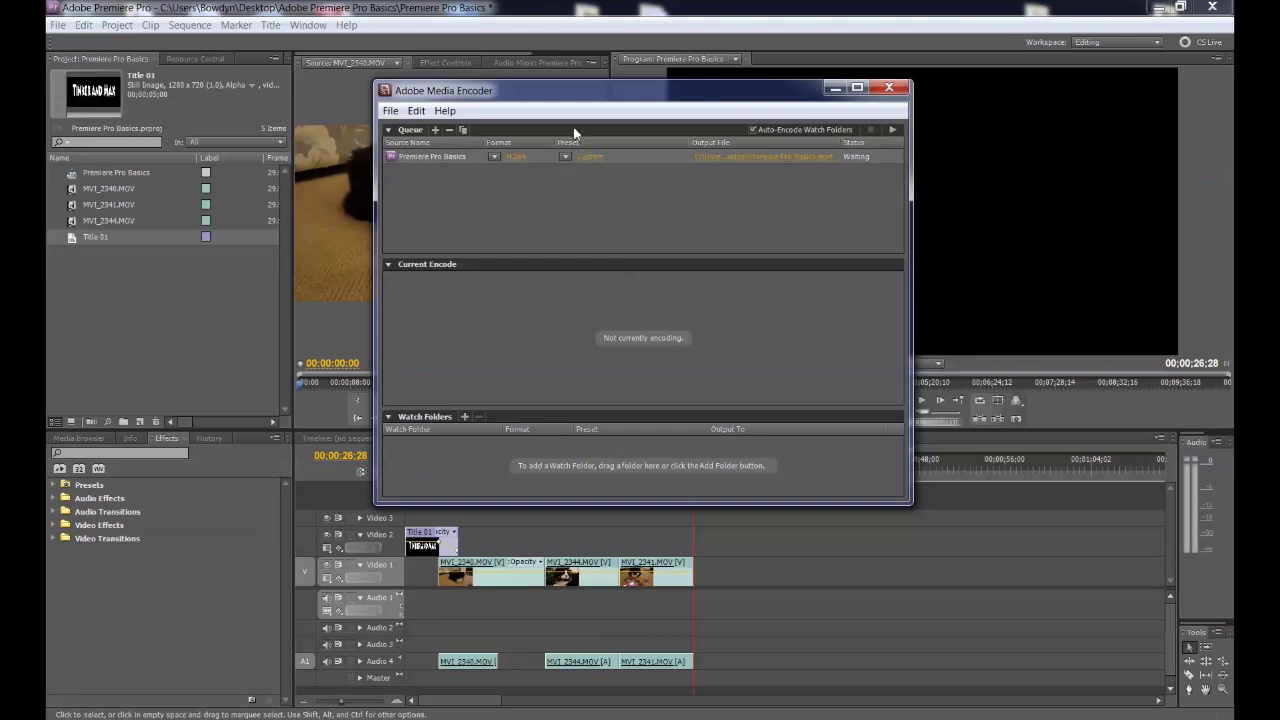
Set the queued item's preset to HDTV 720p 29.97 High Quality and start encoding the queue
{"action": "left_click", "coordinate": [564, 156]}
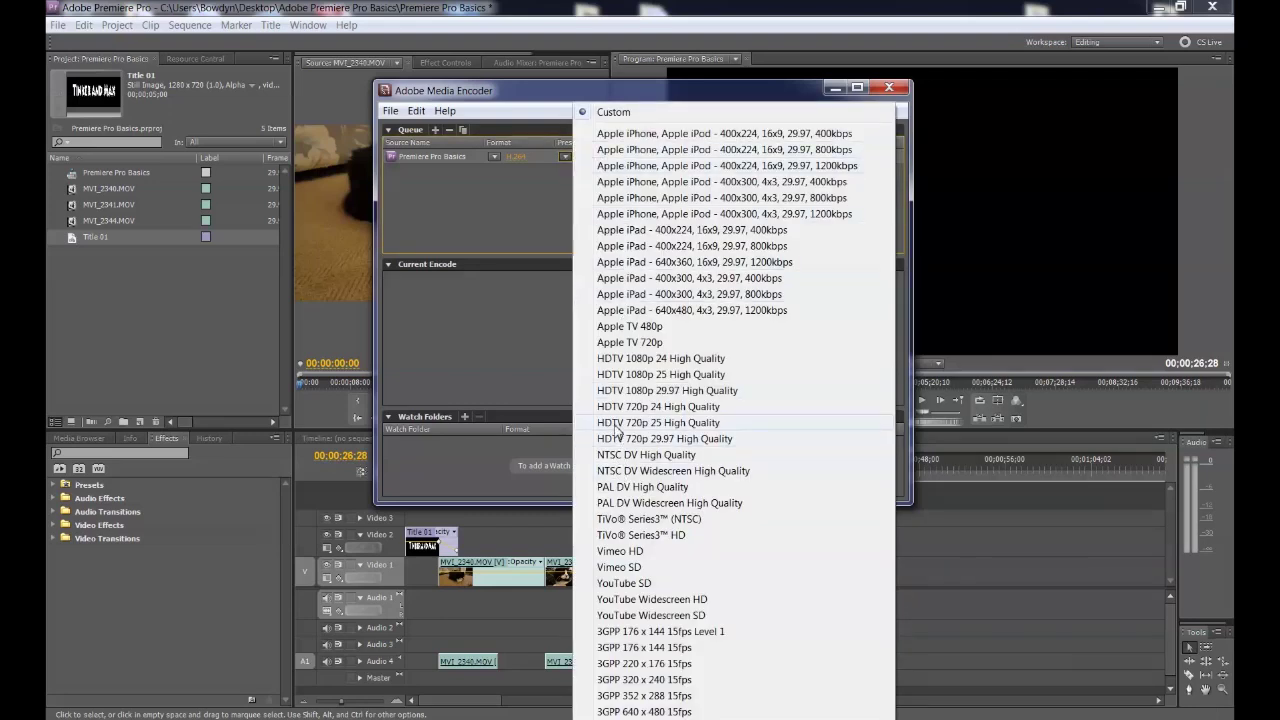
{"action": "left_click", "coordinate": [690, 446]}
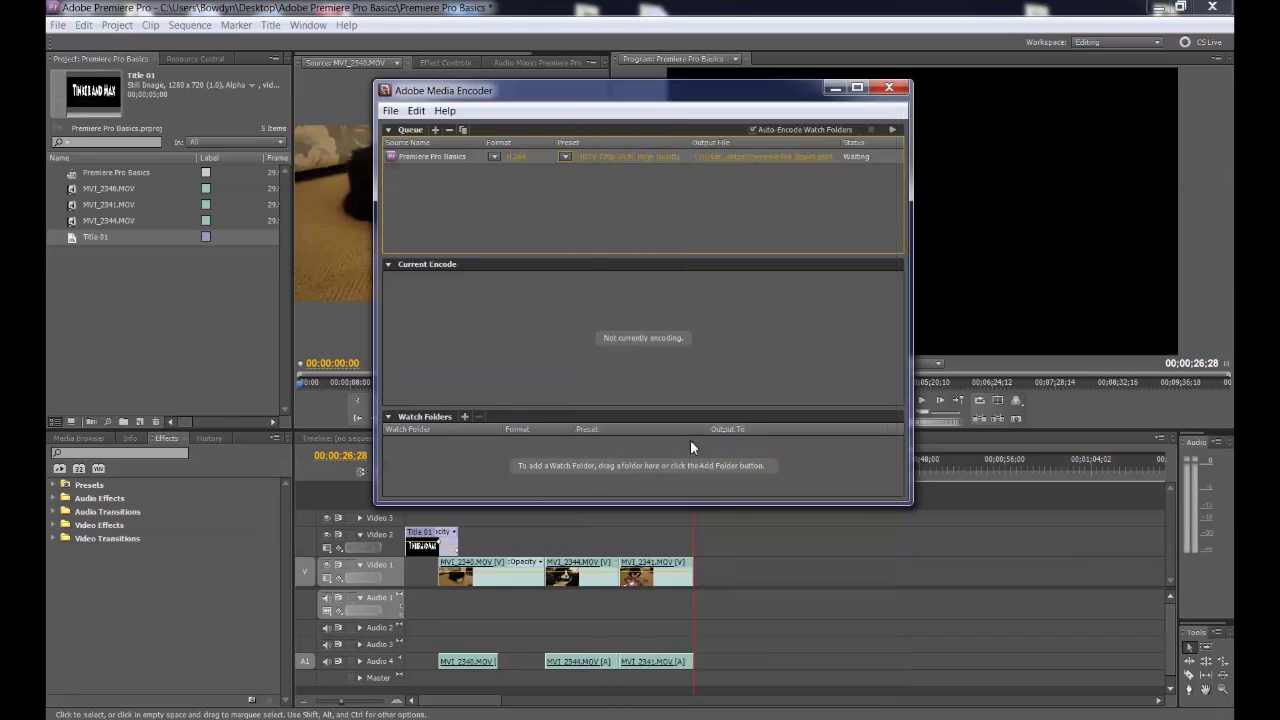
{"action": "left_click", "coordinate": [389, 111]}
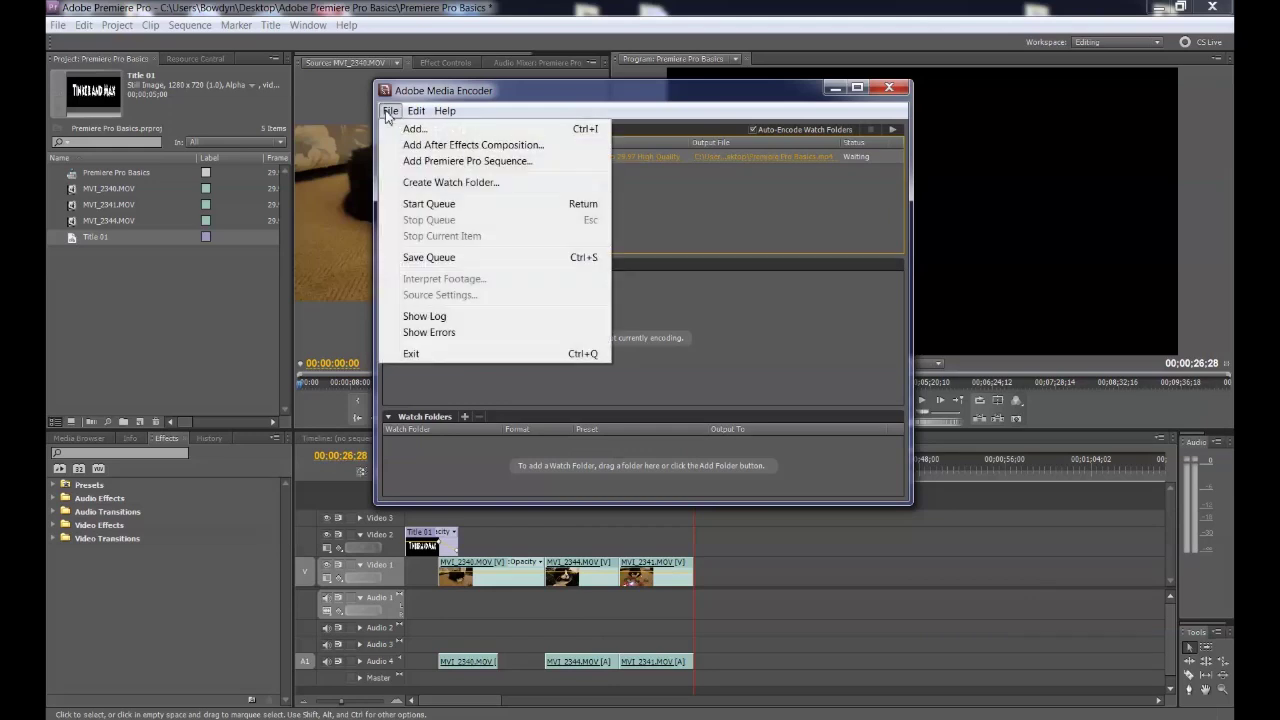
{"action": "left_click", "coordinate": [430, 204]}
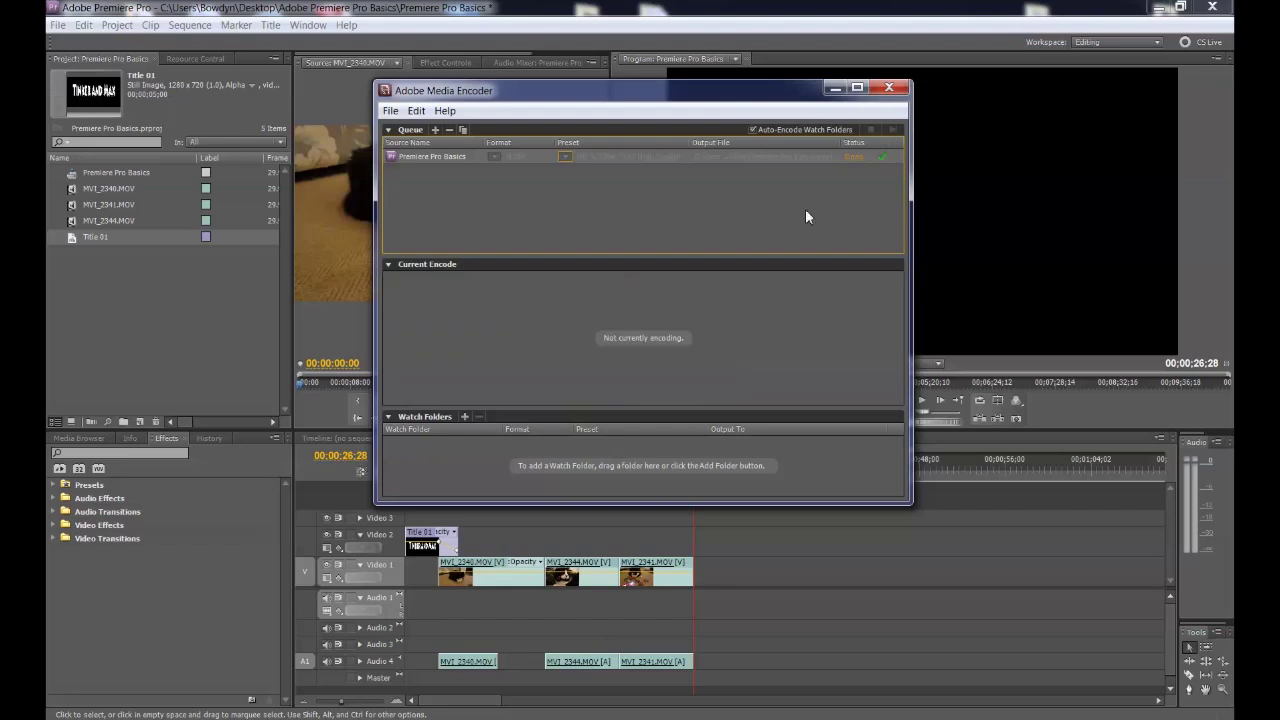
Close Adobe Media Encoder, and exit Premiere Pro while saving the changes to the project
{"action": "left_click", "coordinate": [889, 89]}
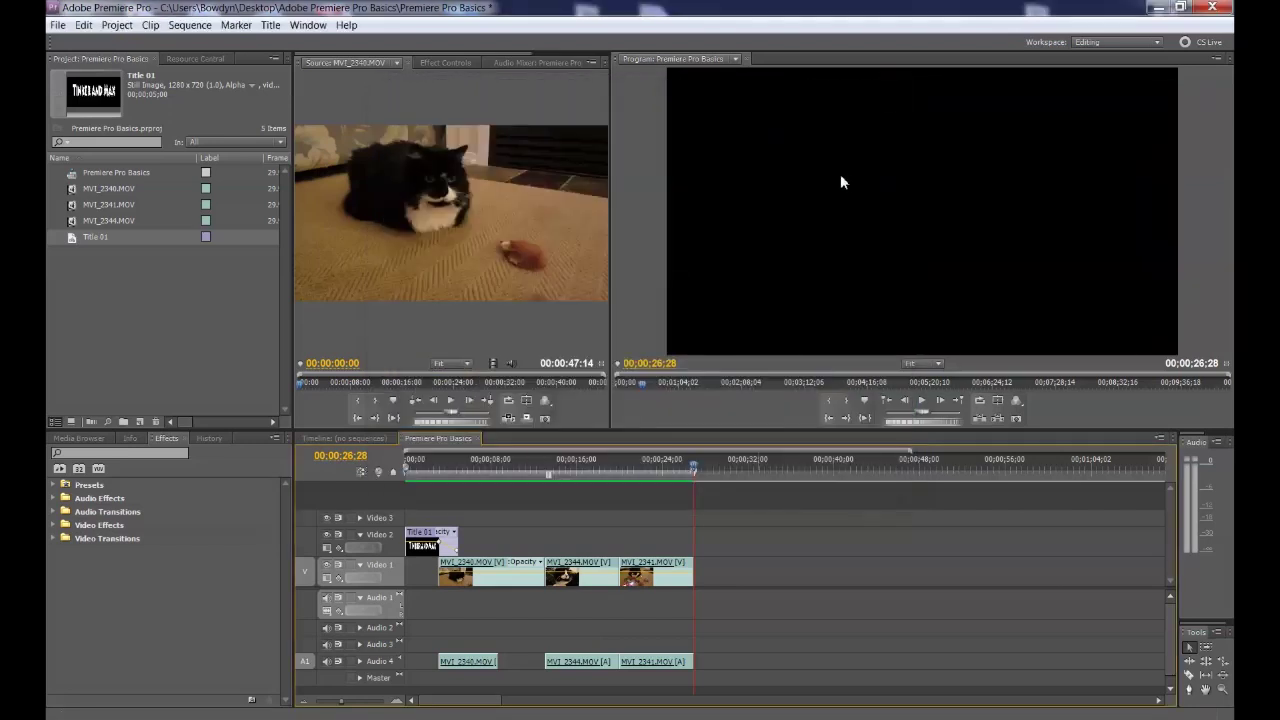
{"action": "left_click", "coordinate": [1213, 7]}
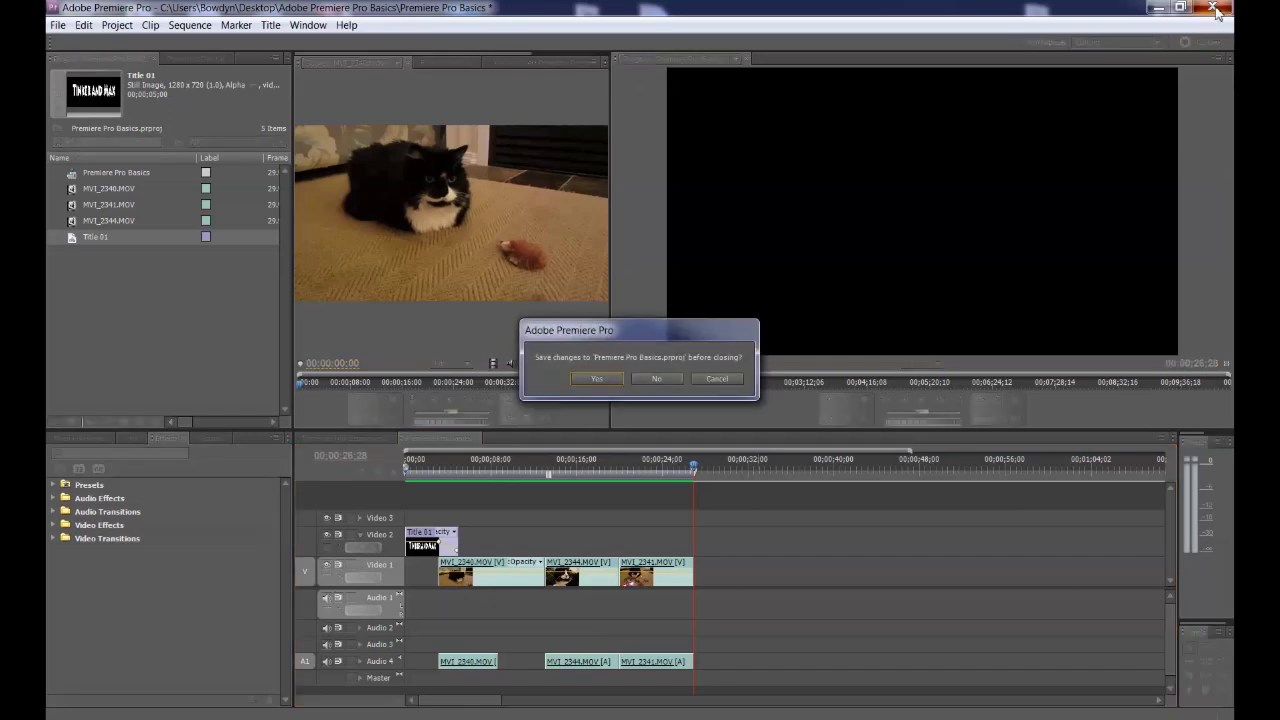
{"action": "left_click", "coordinate": [597, 380]}
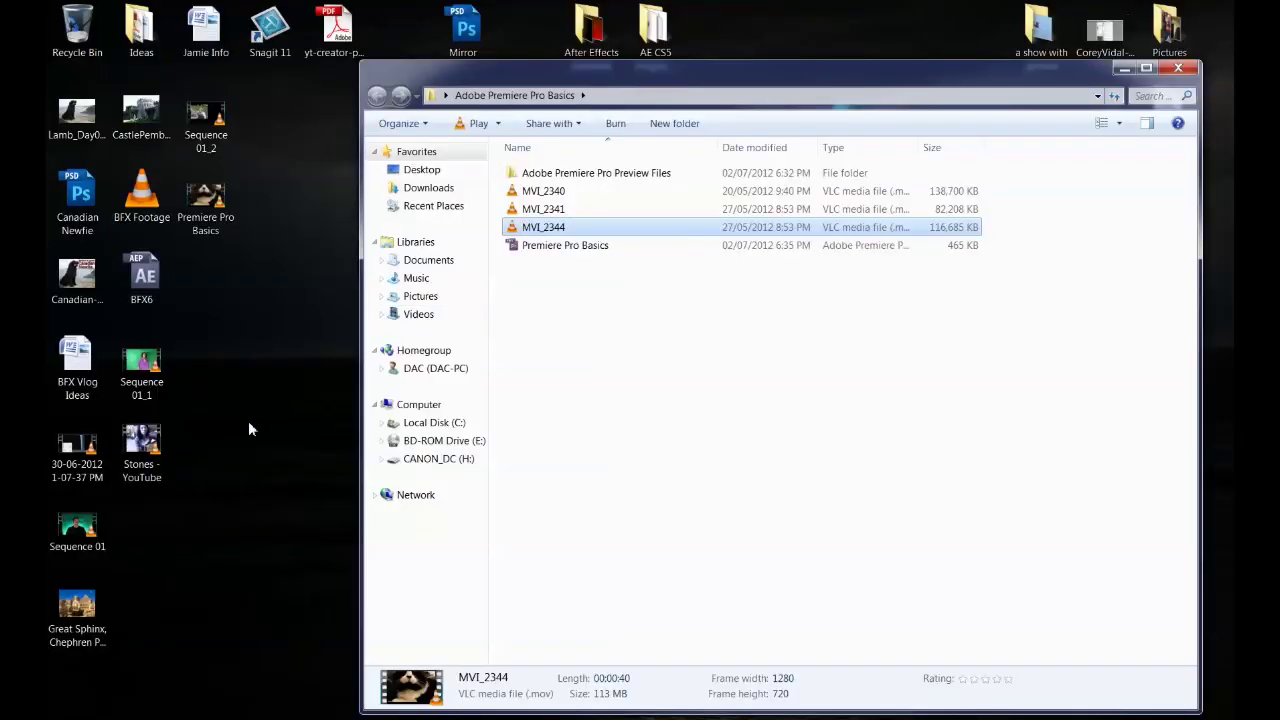
Open the exported Premiere Pro Basics video from the desktop to watch the result
{"action": "left_click", "coordinate": [212, 200]}
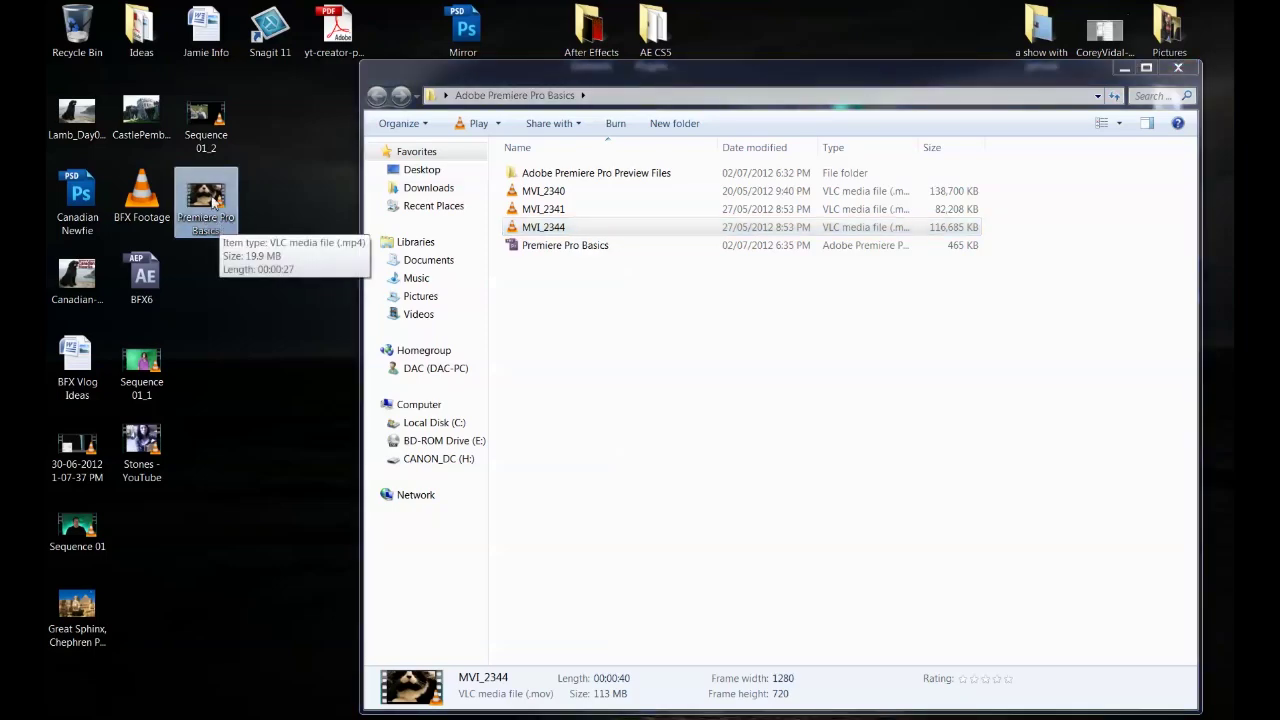
{"action": "double_click", "coordinate": [213, 199]}
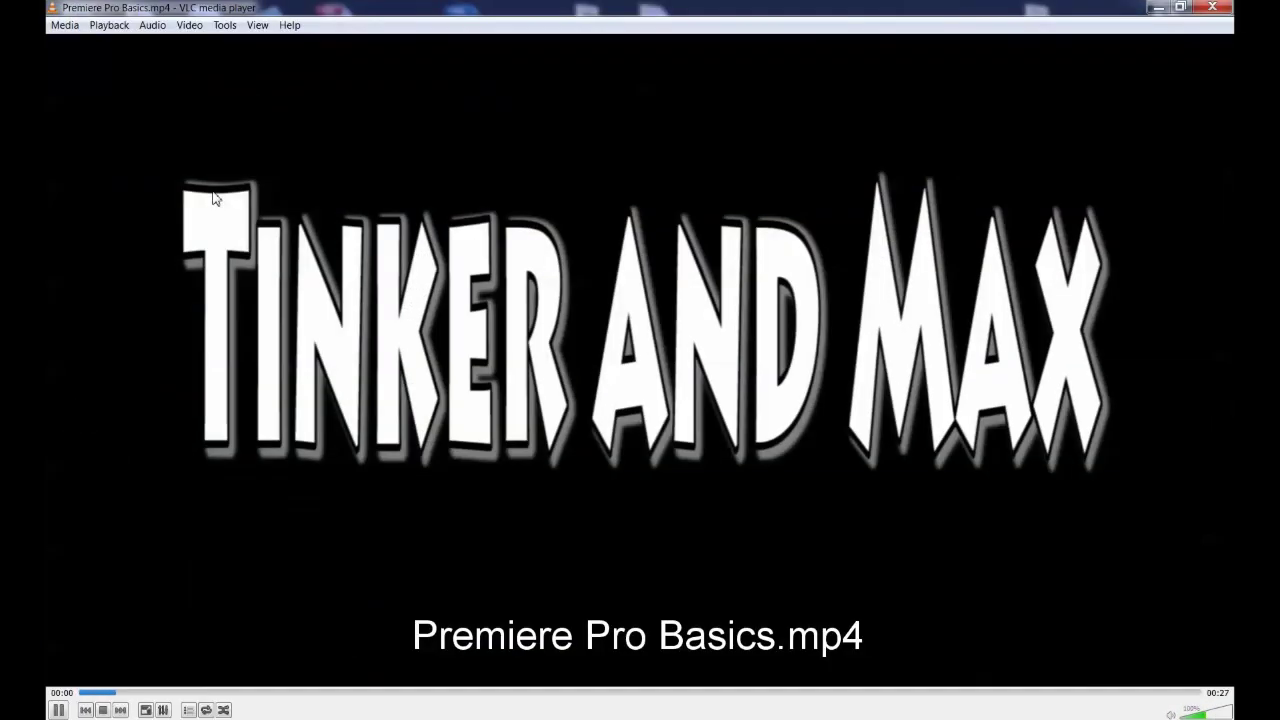